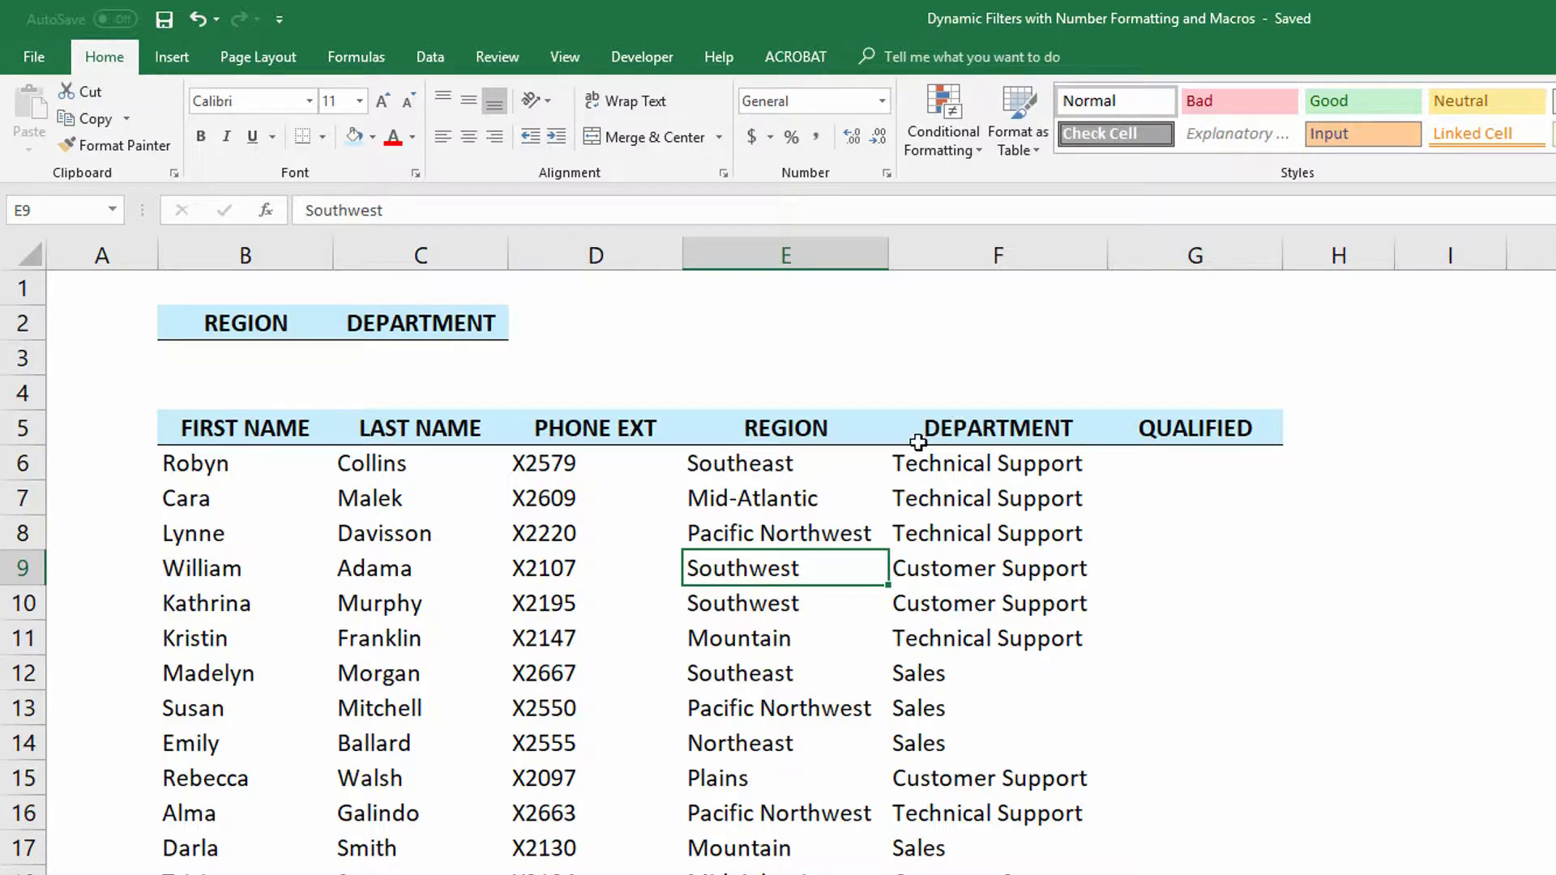
- Examine the empty Region and Department criteria cells and the Region and Department columns of the employee table
left_click(1147, 463)
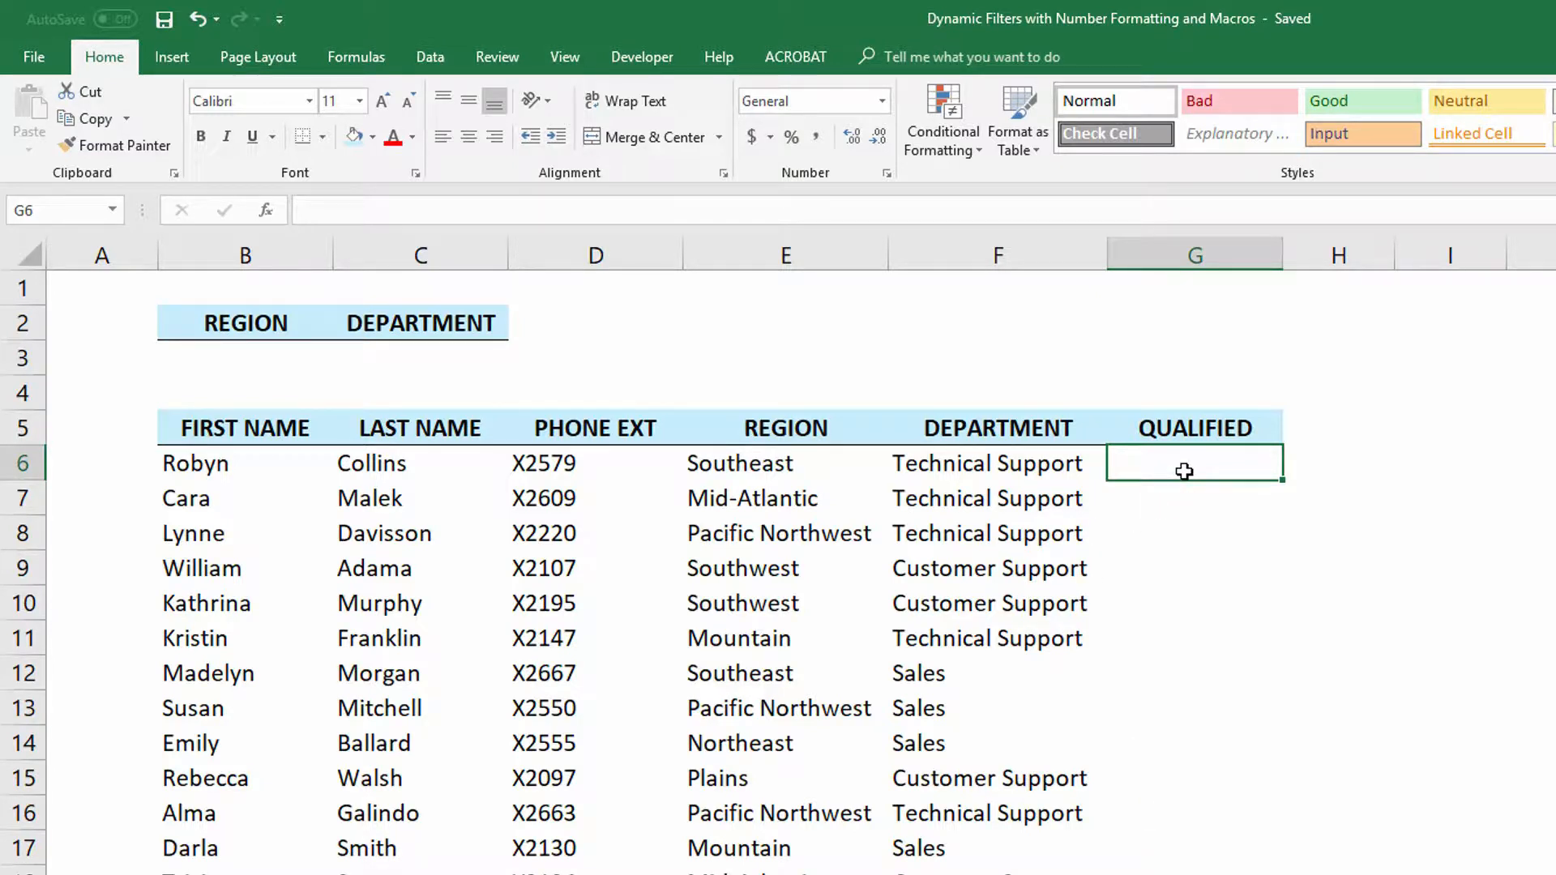
left_click(267, 354)
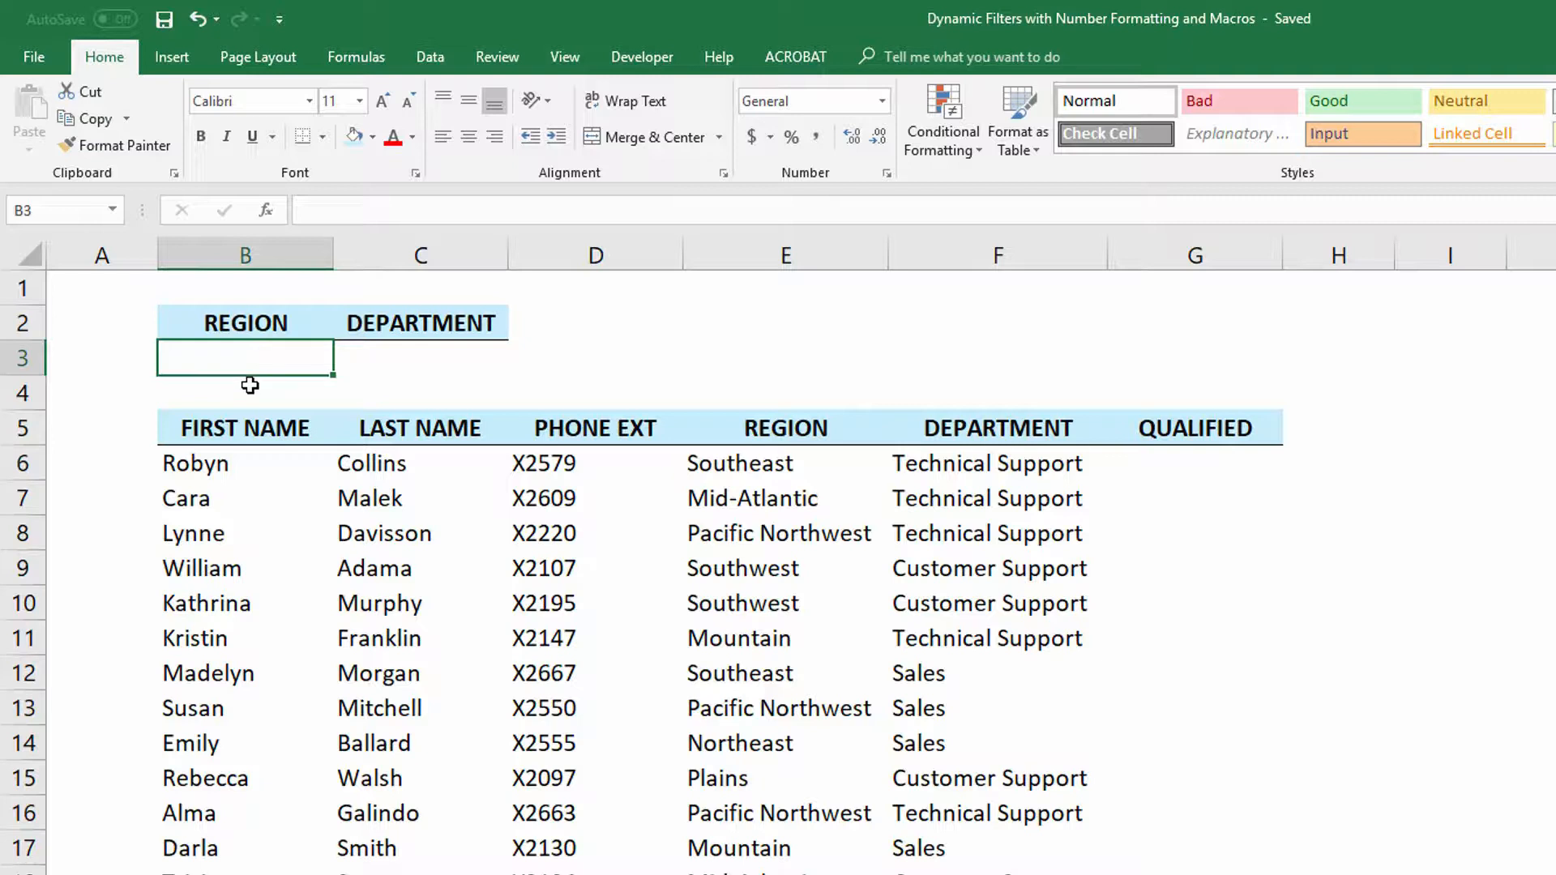
left_click(437, 363)
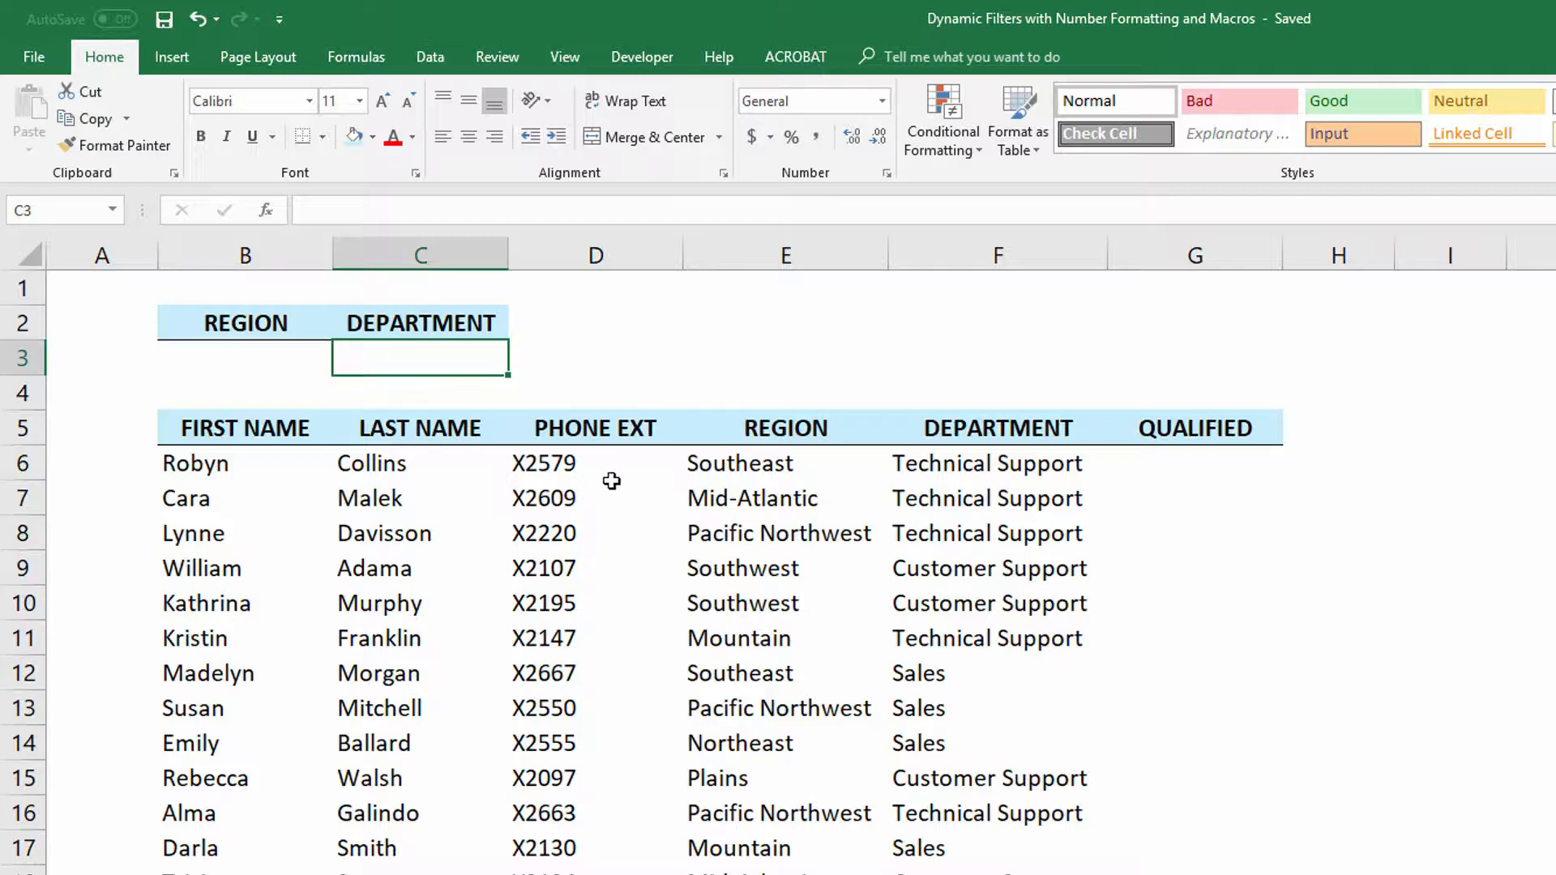
left_click(779, 480)
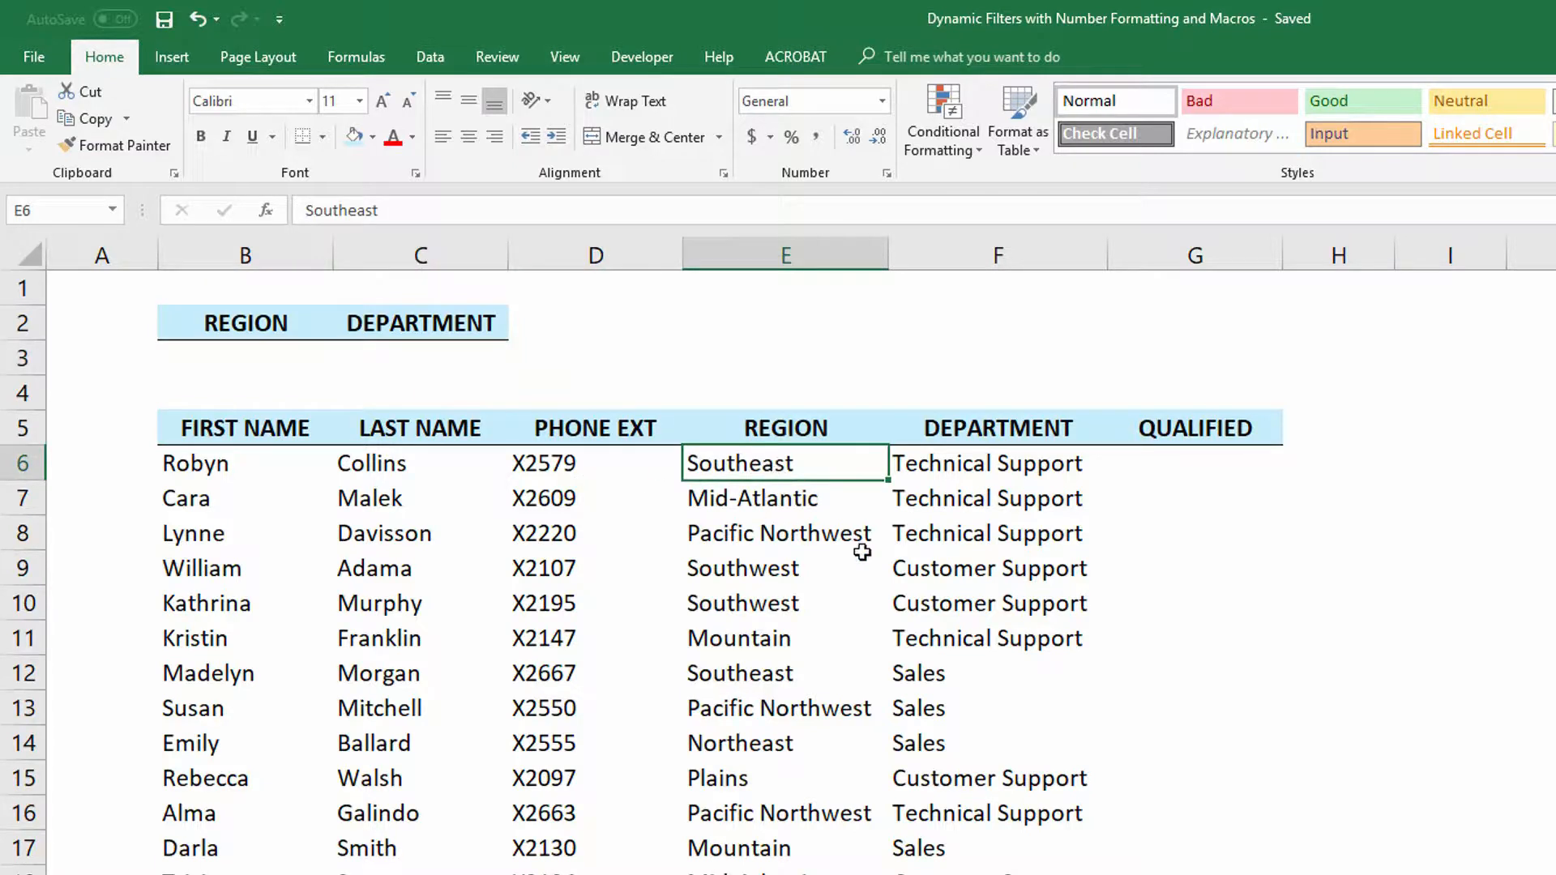
left_click(965, 469)
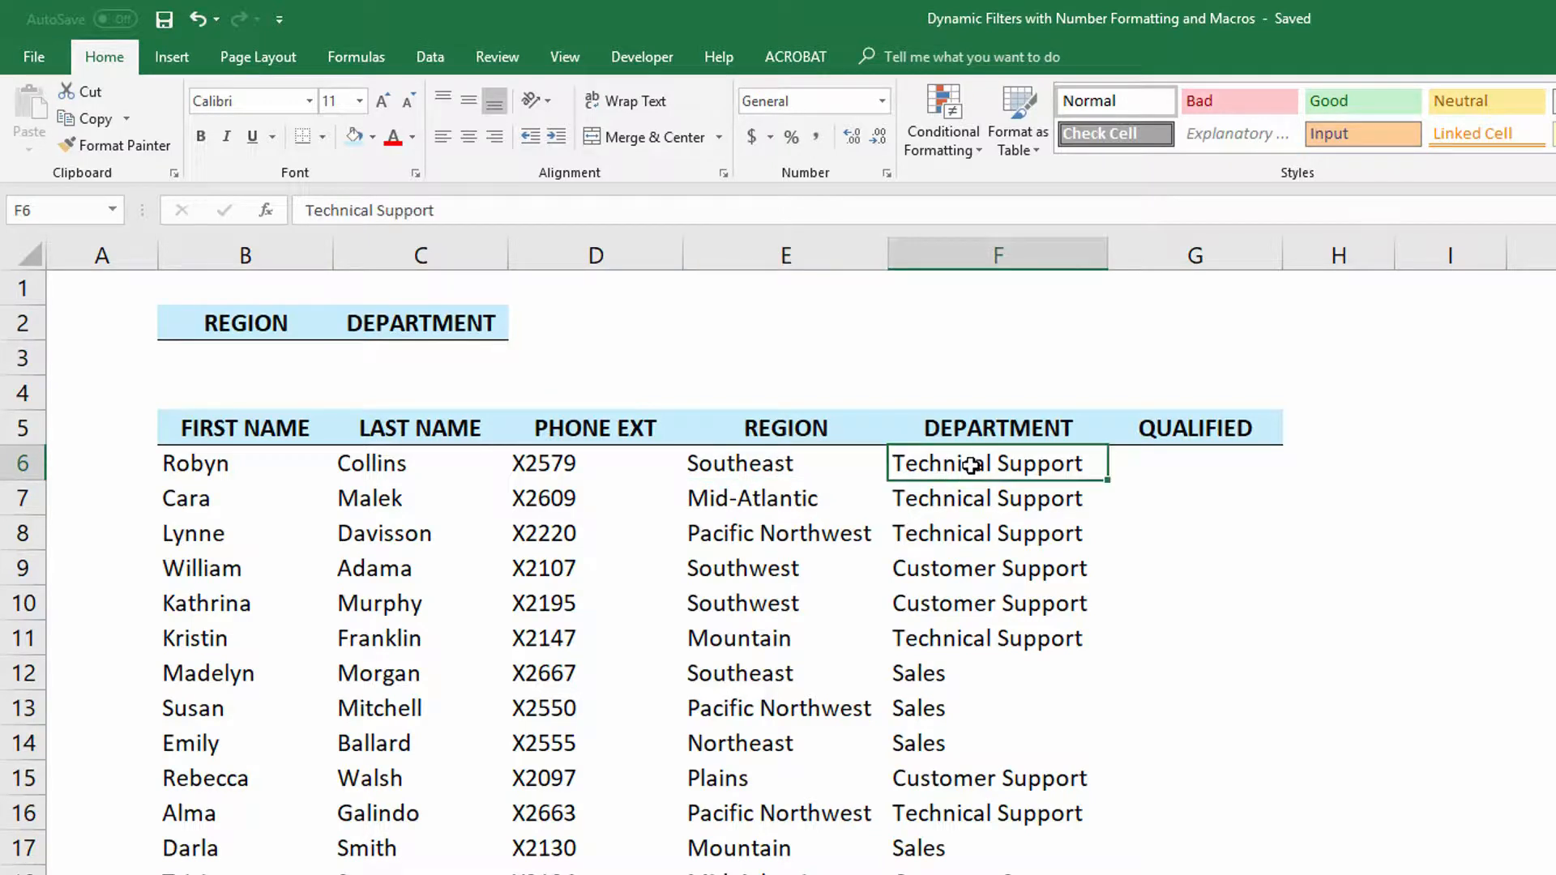
left_click(961, 572)
left_click(940, 675)
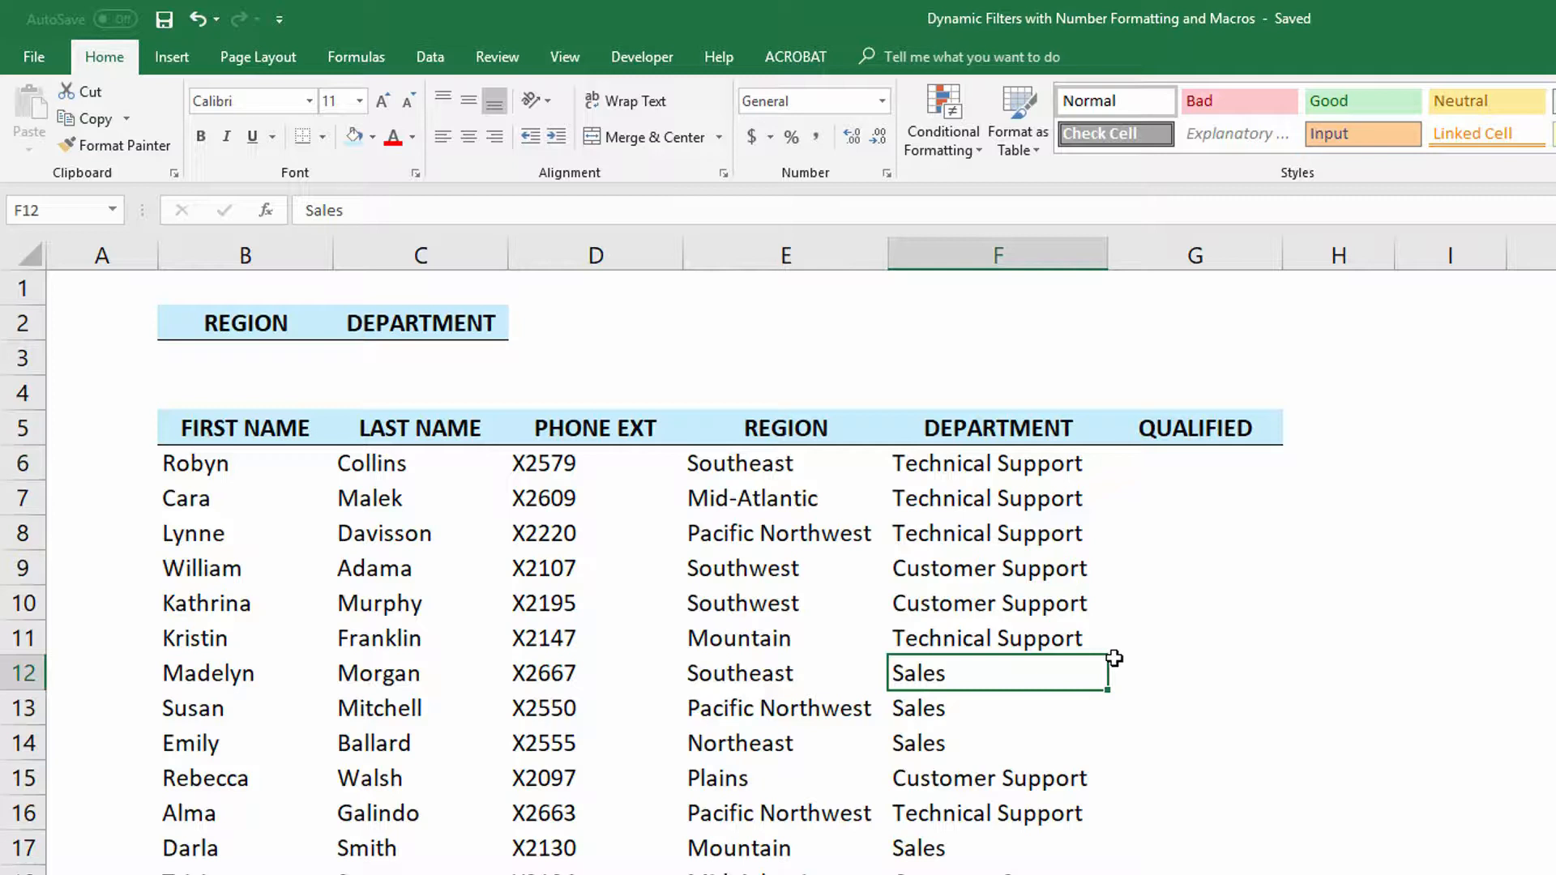
left_click(752, 460)
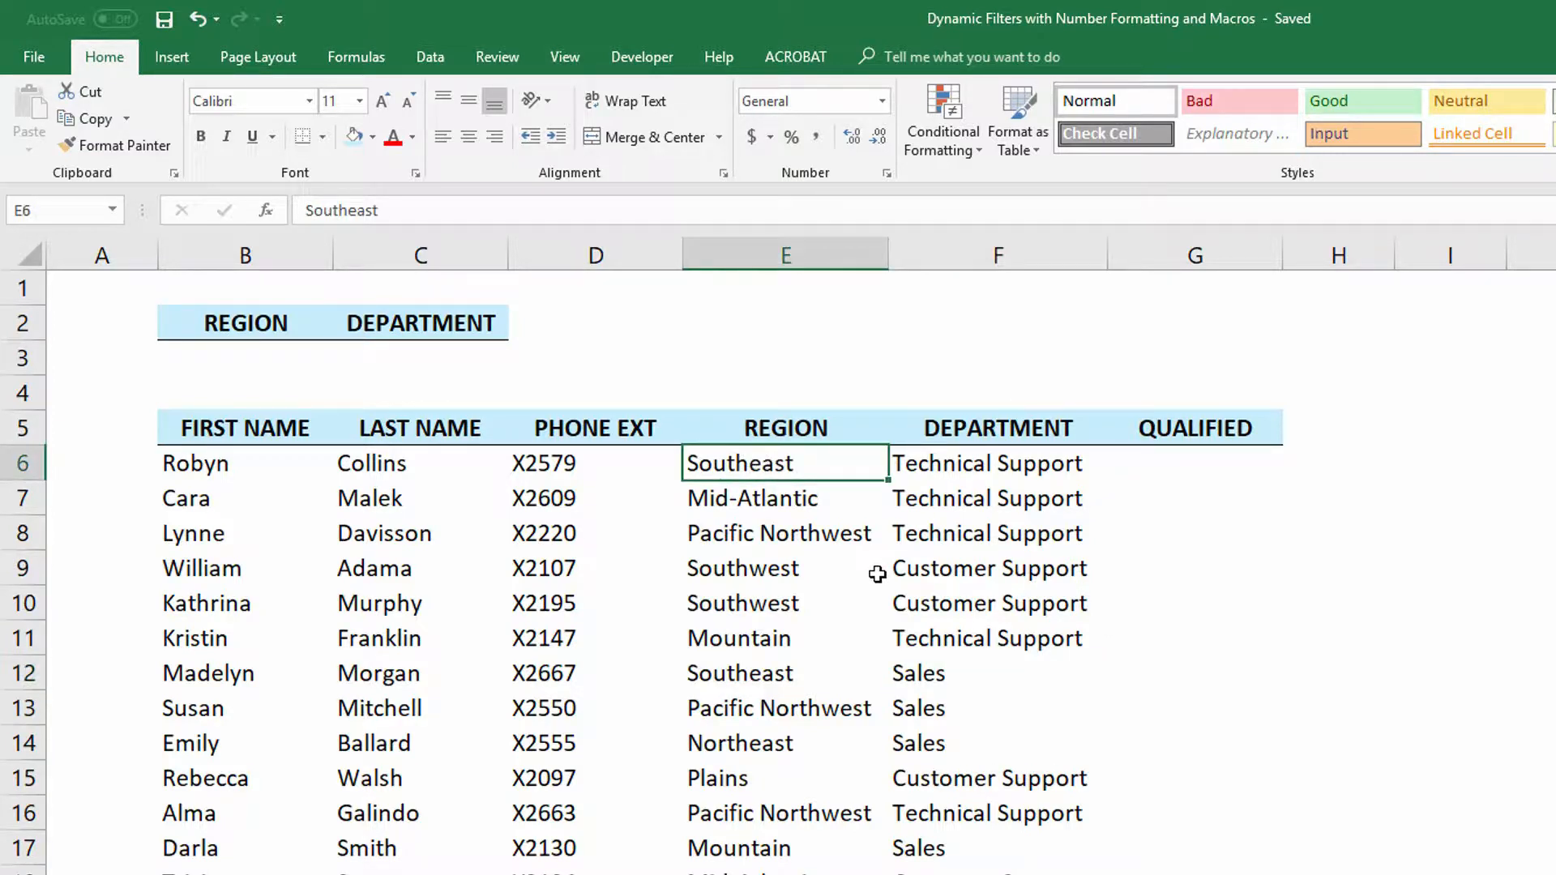
left_click(965, 470)
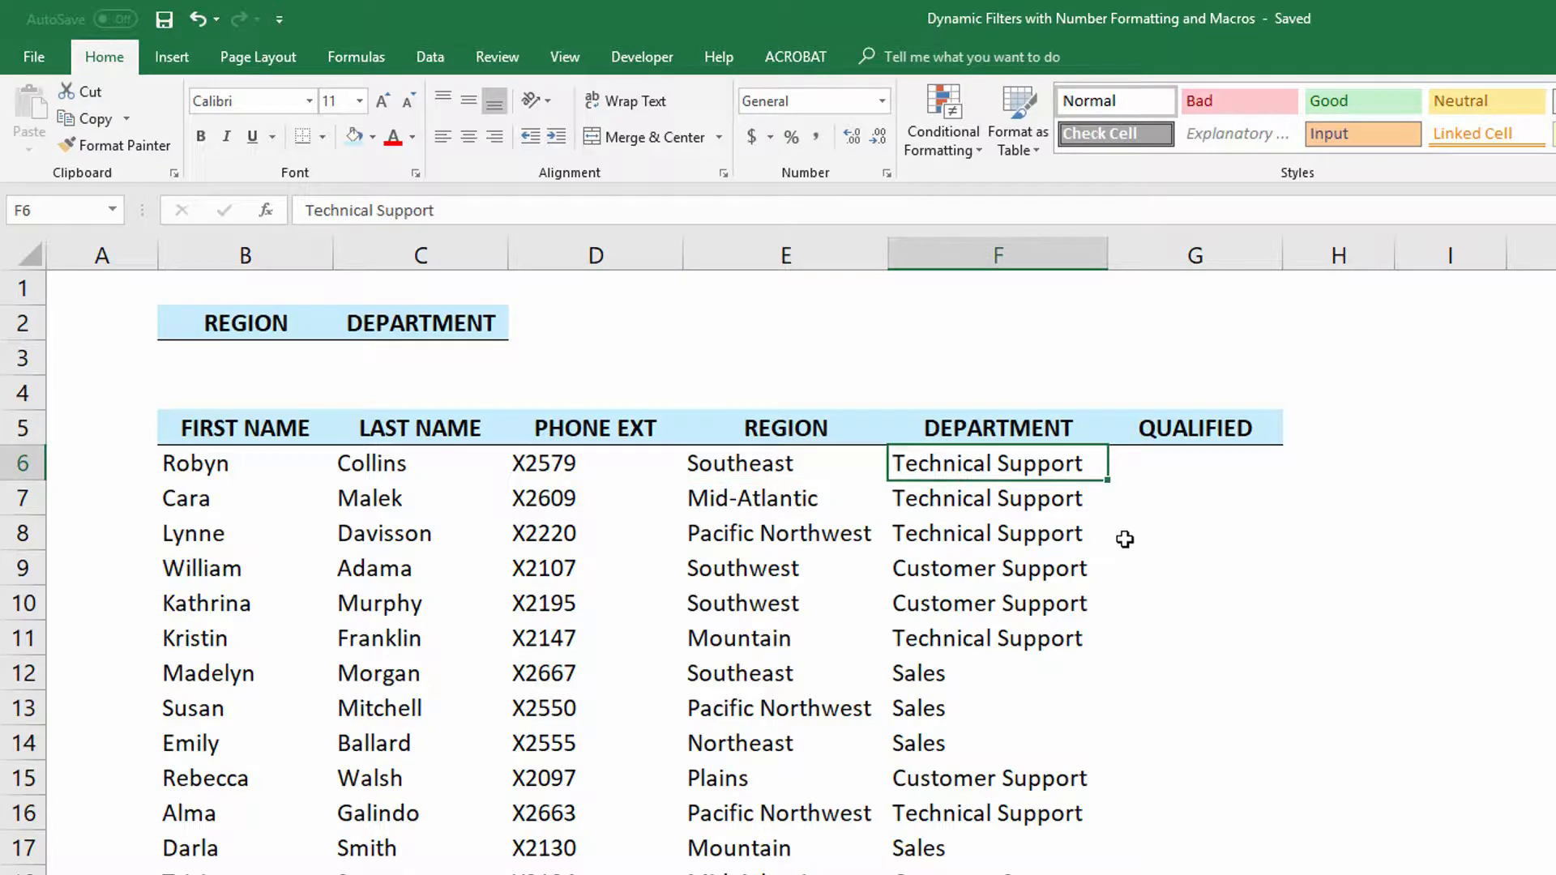
- Enter =AND(E6=$B$3,F6=$C$3) in the first Qualified cell and fill it down the whole Qualified column
left_click(1167, 463)
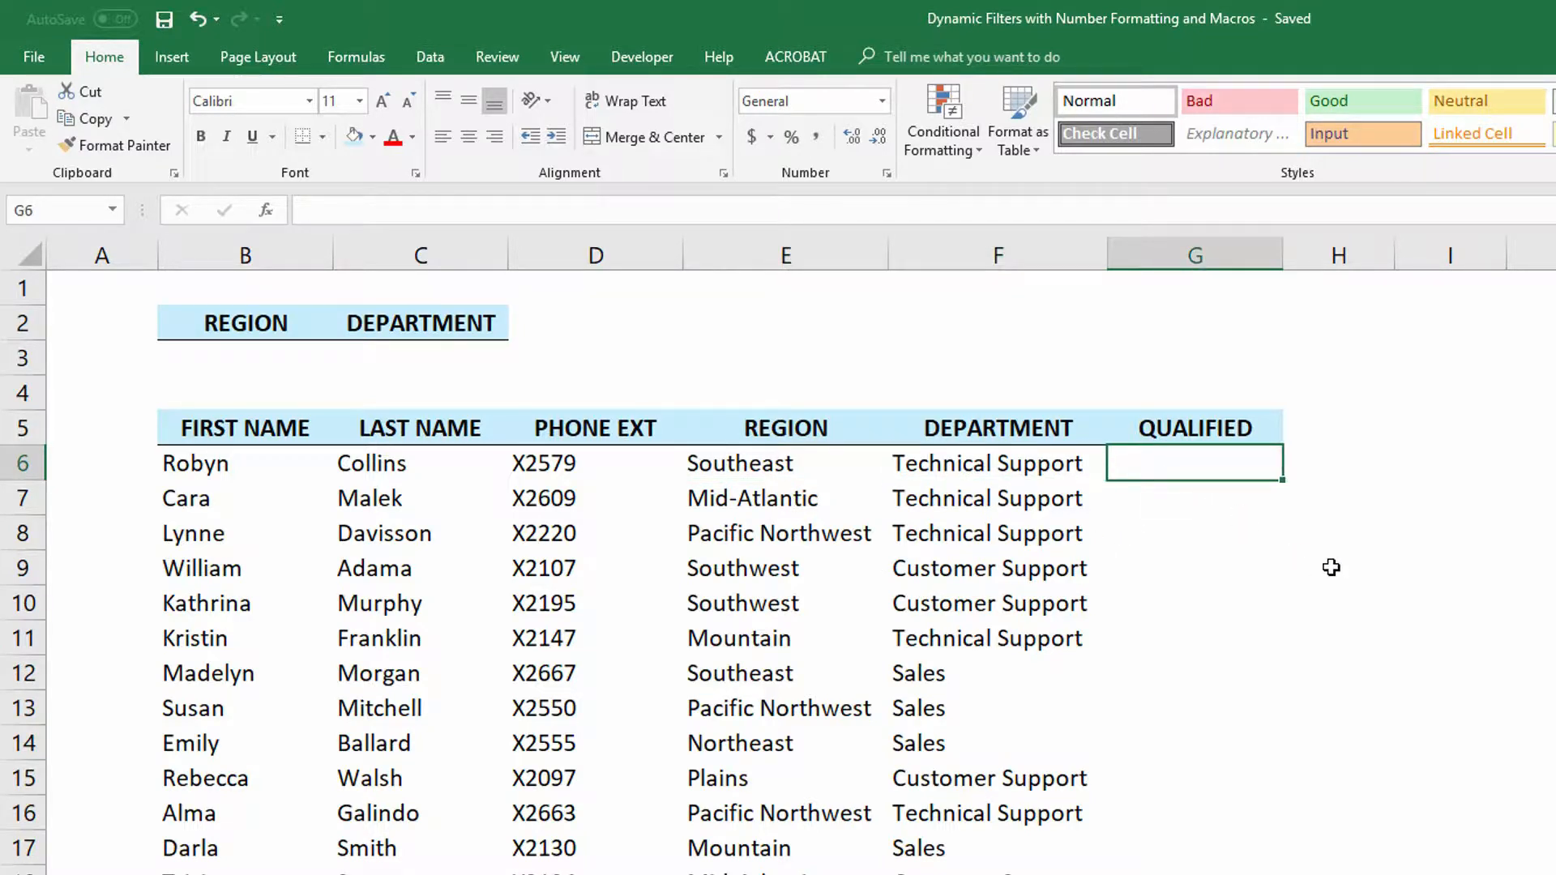
type("=an")
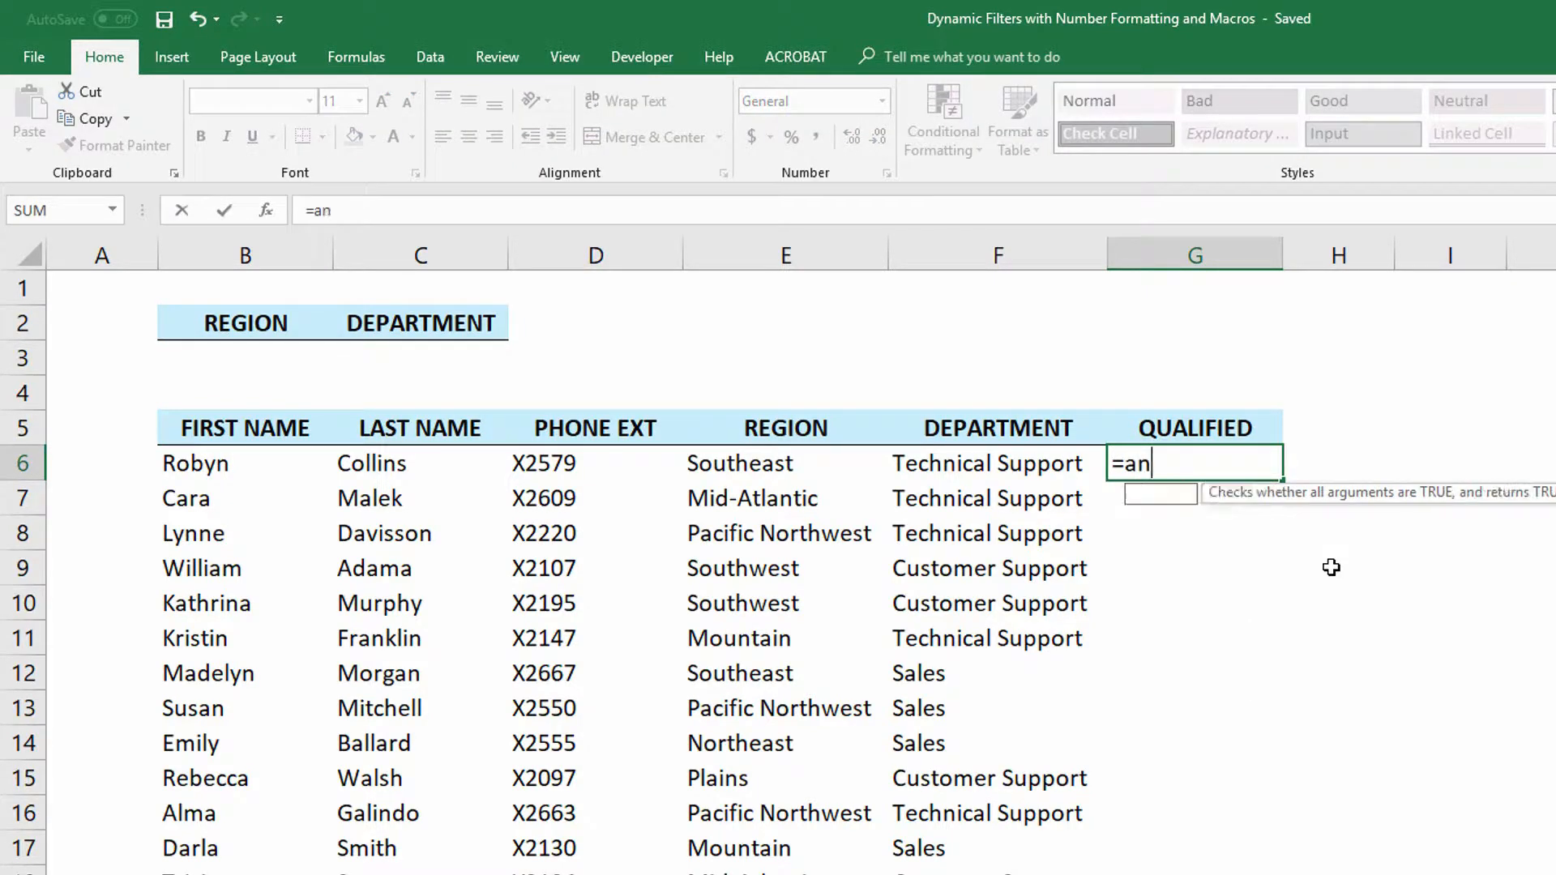
key("Tab")
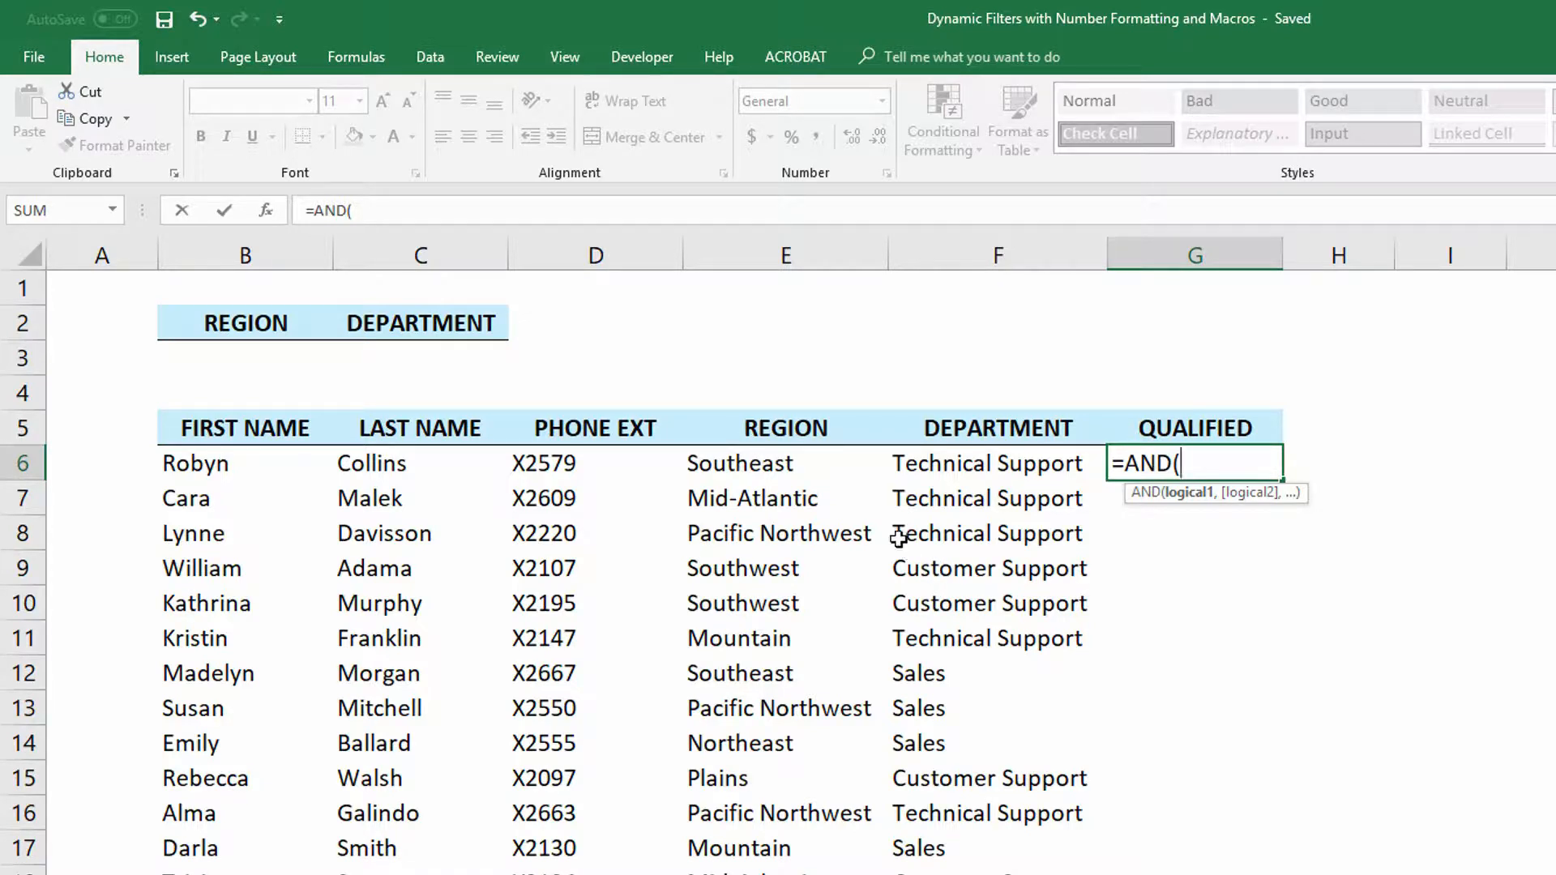
left_click(790, 463)
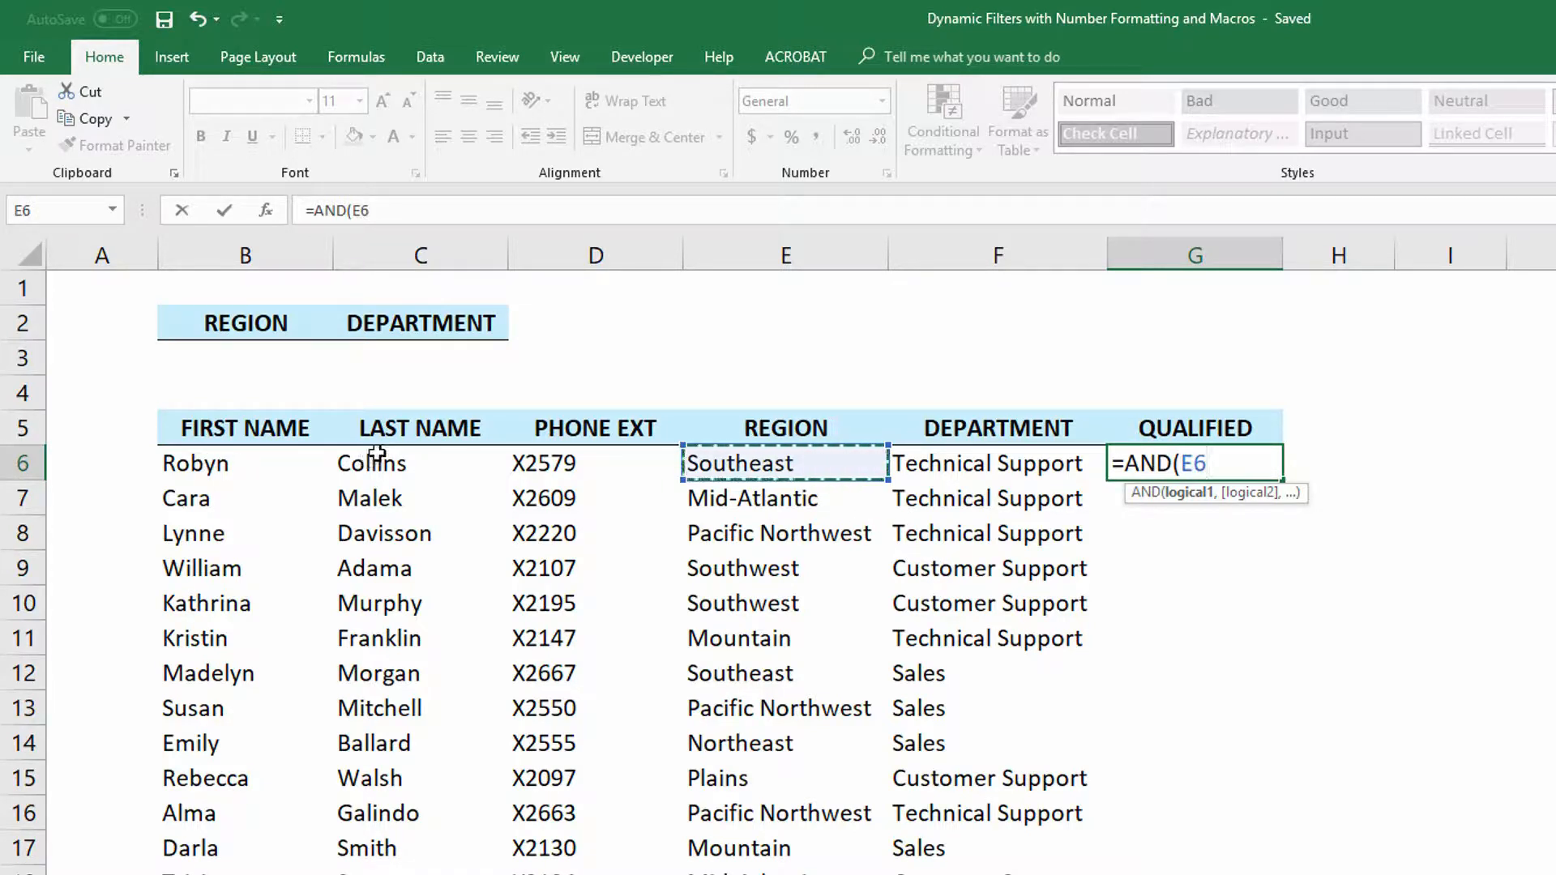
type("=")
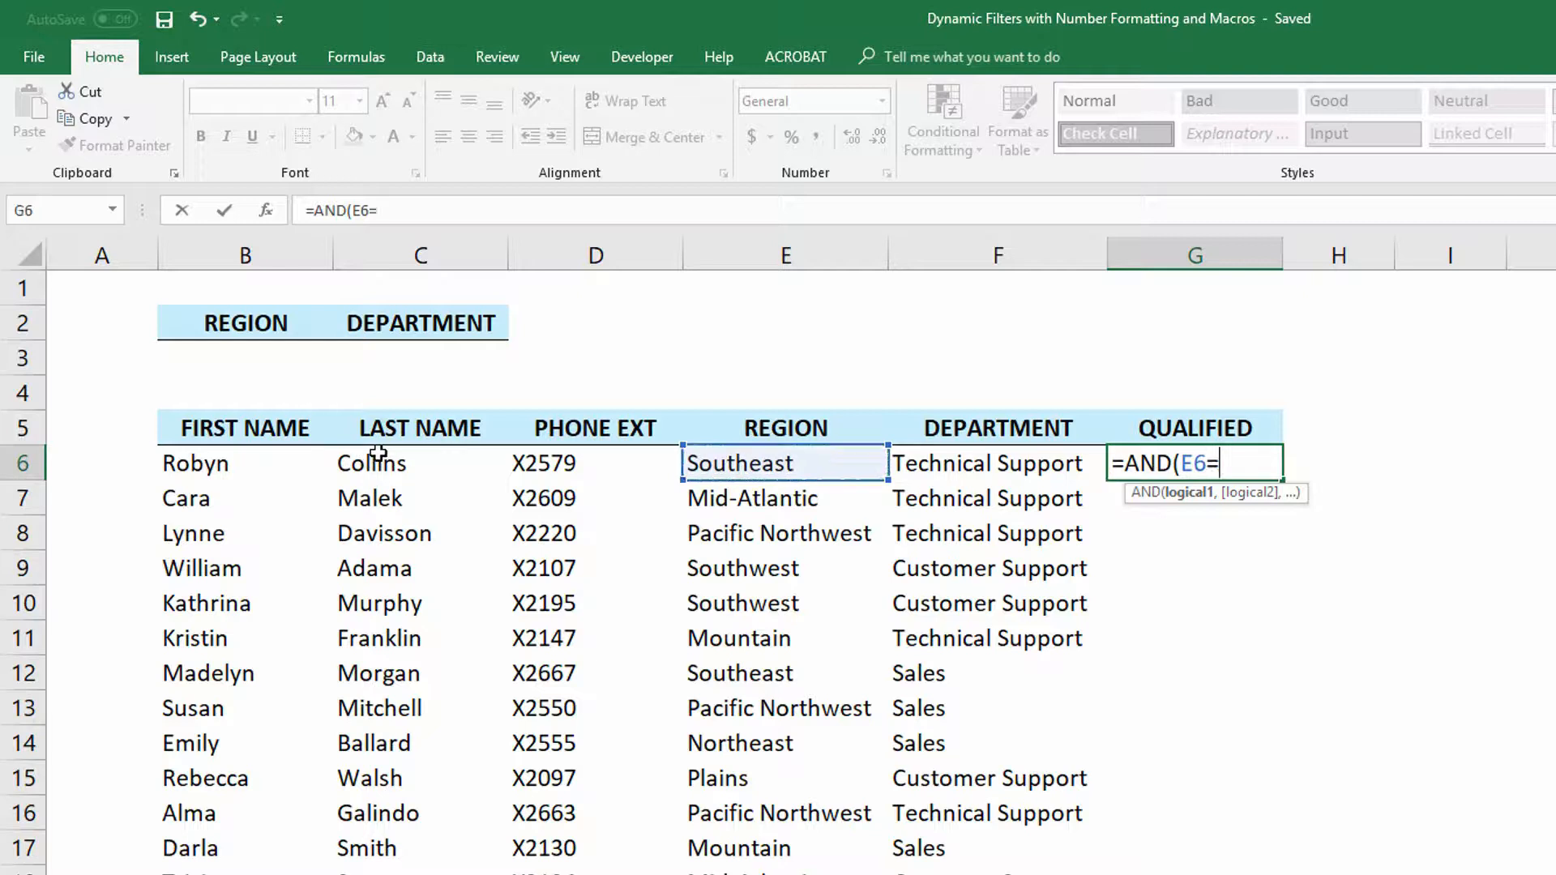
left_click(248, 361)
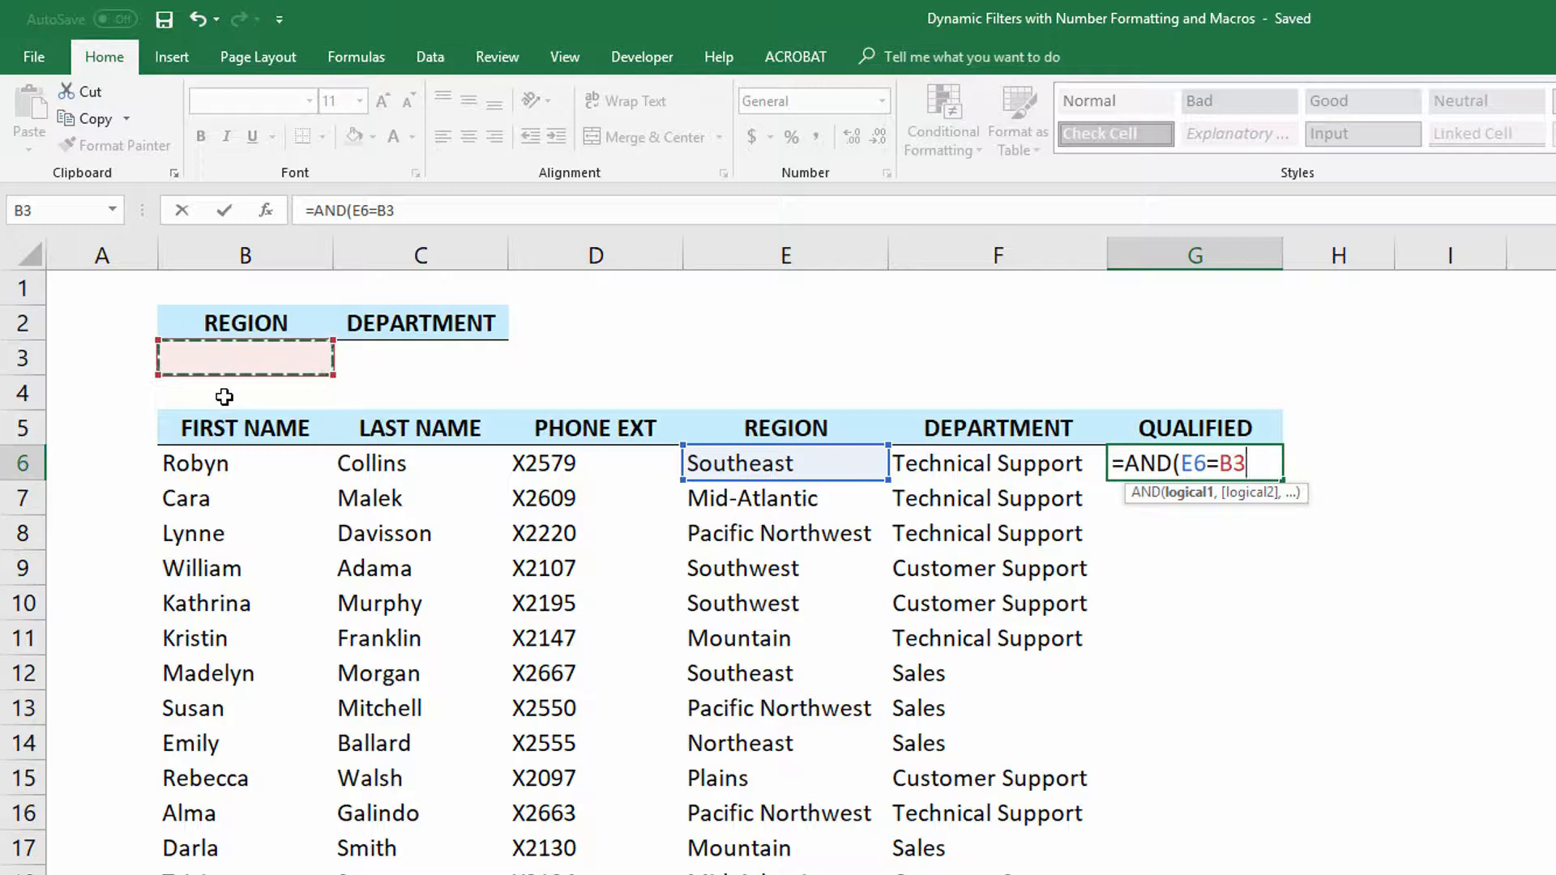
key("F4")
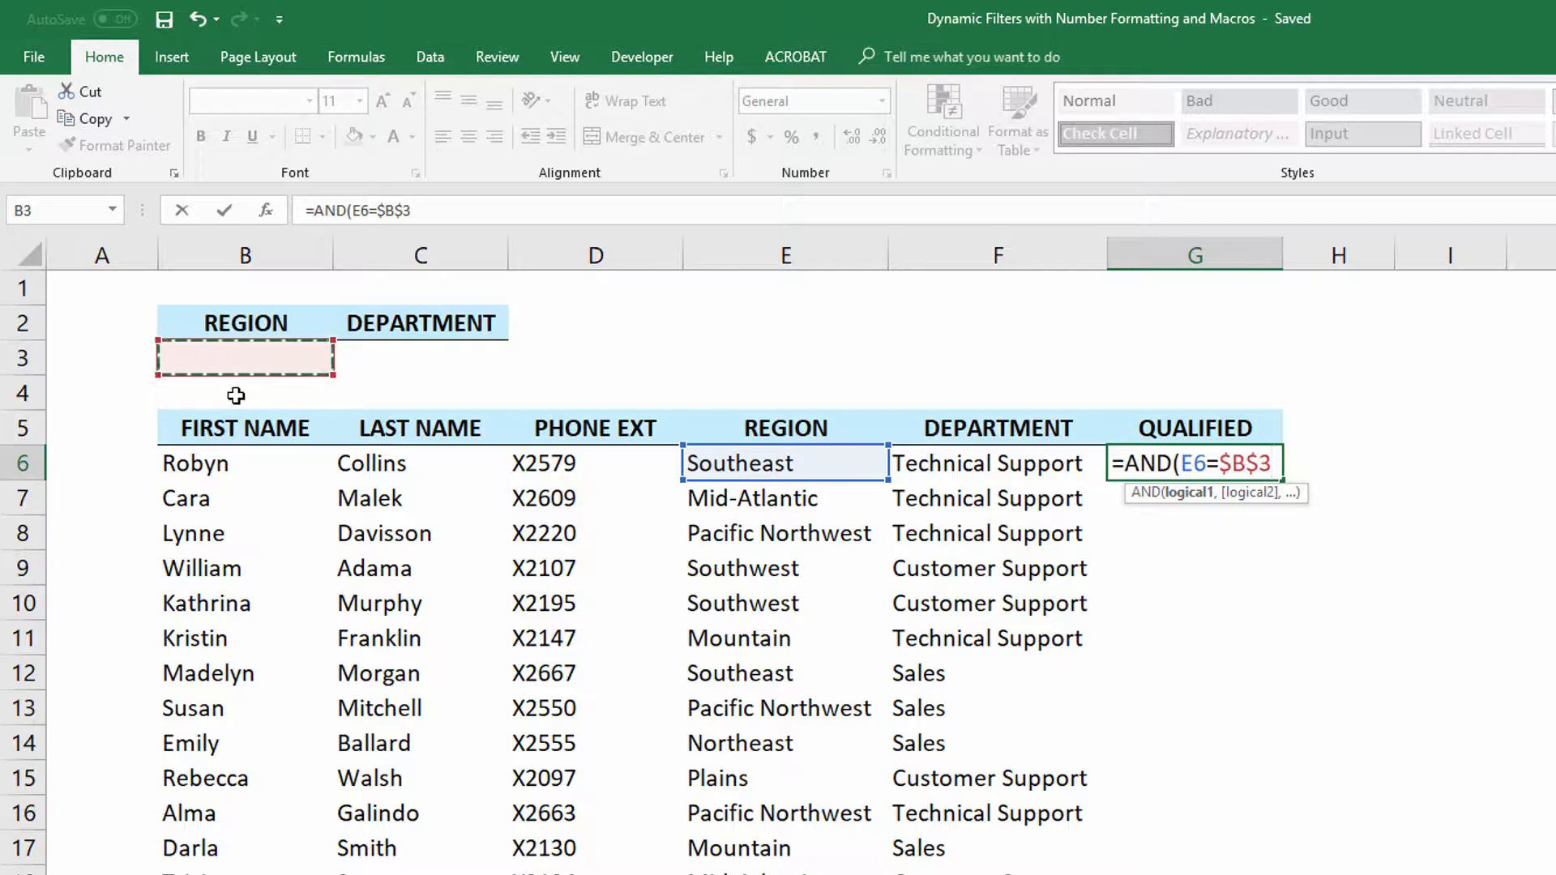
type(",")
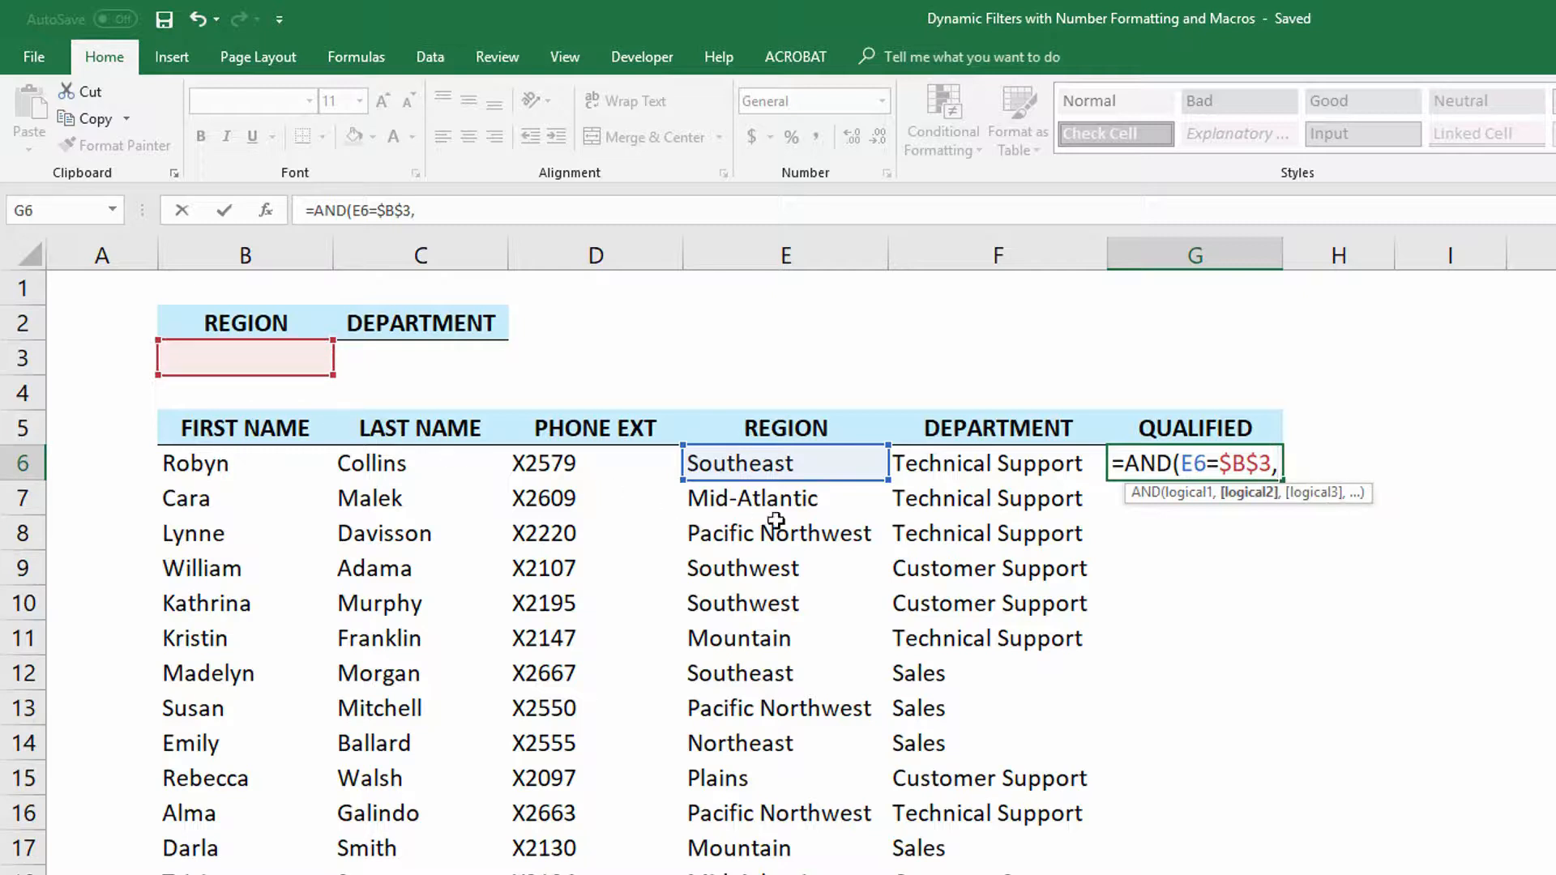
left_click(972, 466)
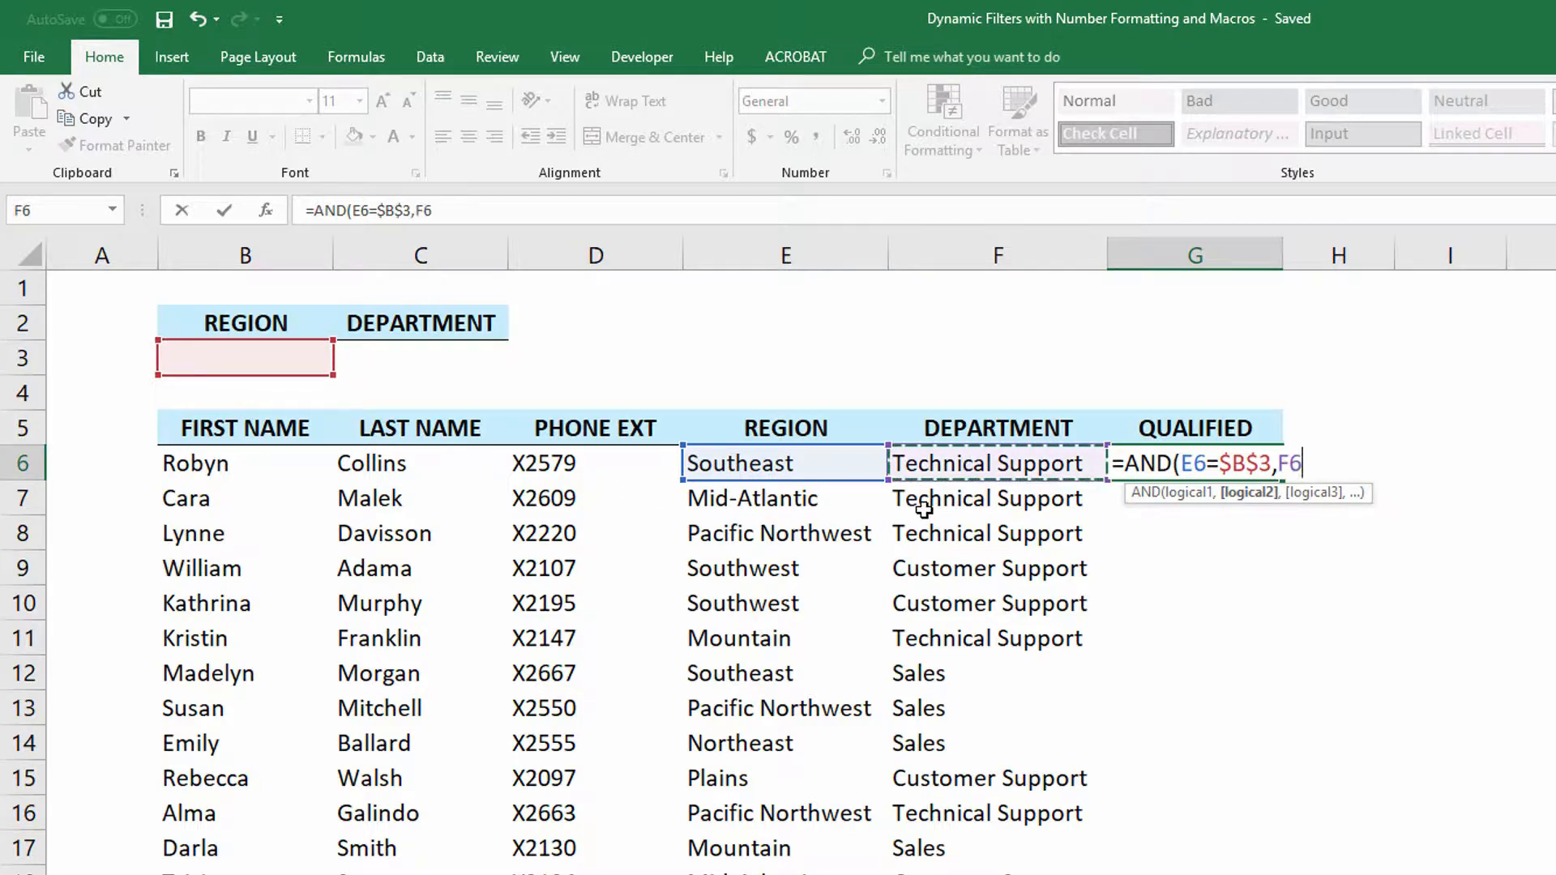
type("=")
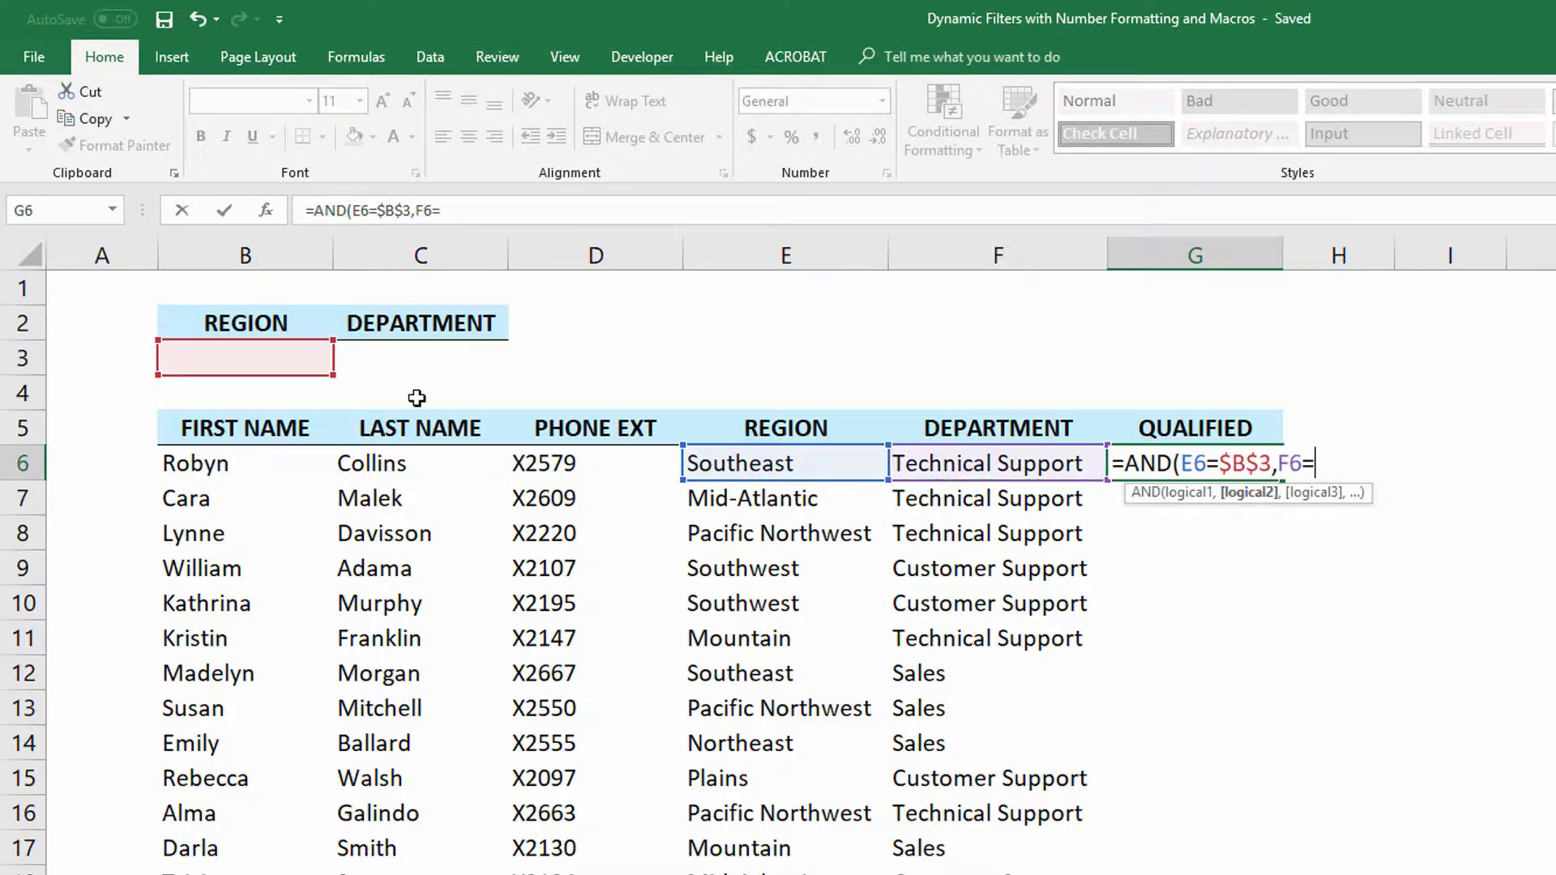
left_click(387, 358)
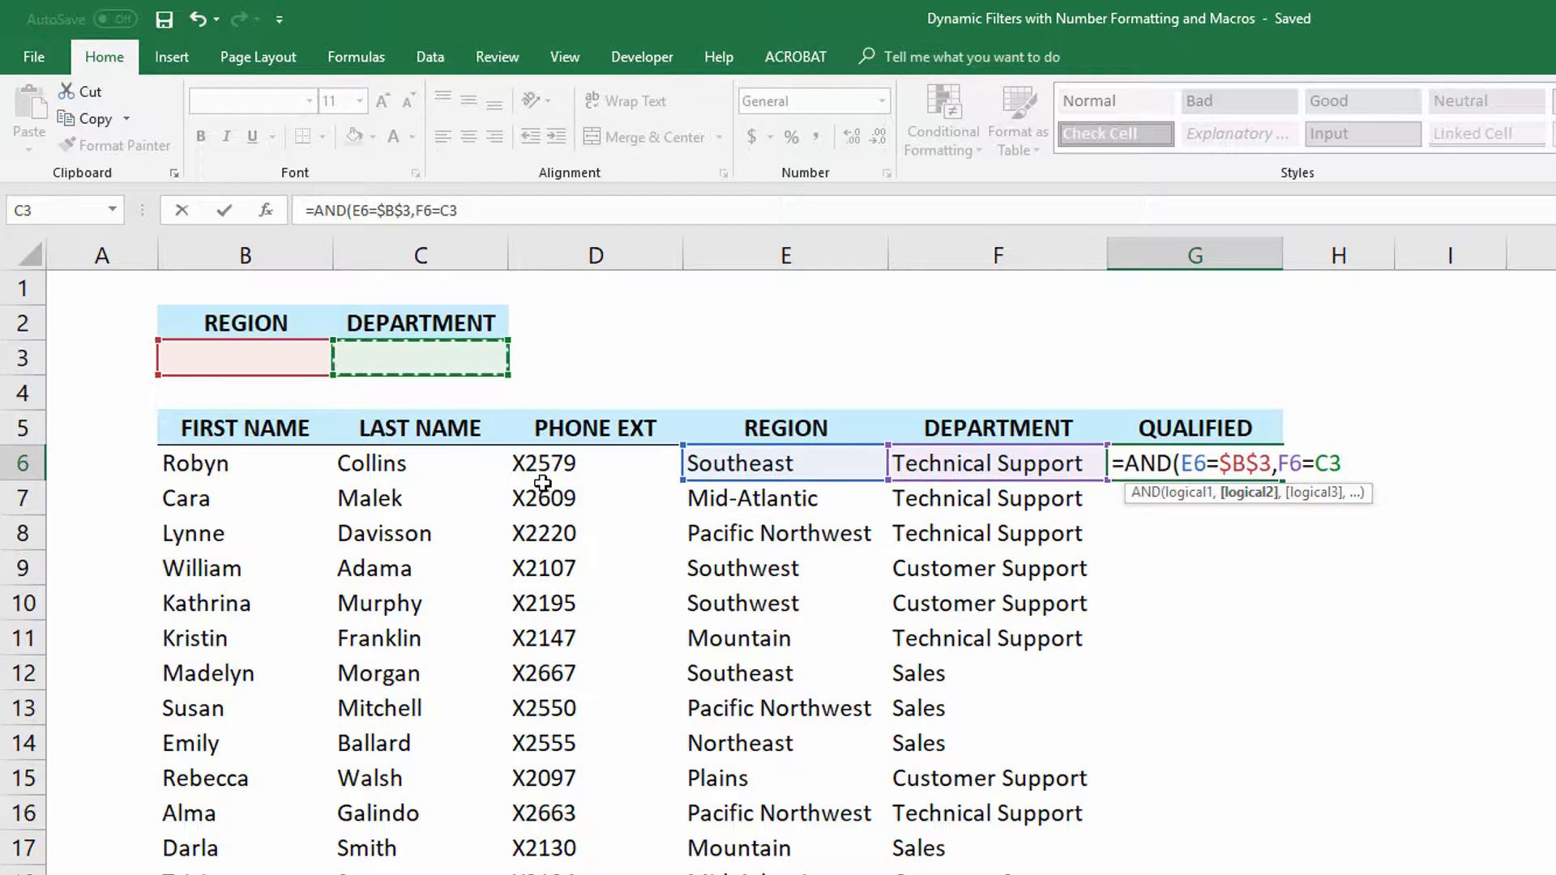
key("F4")
type(")")
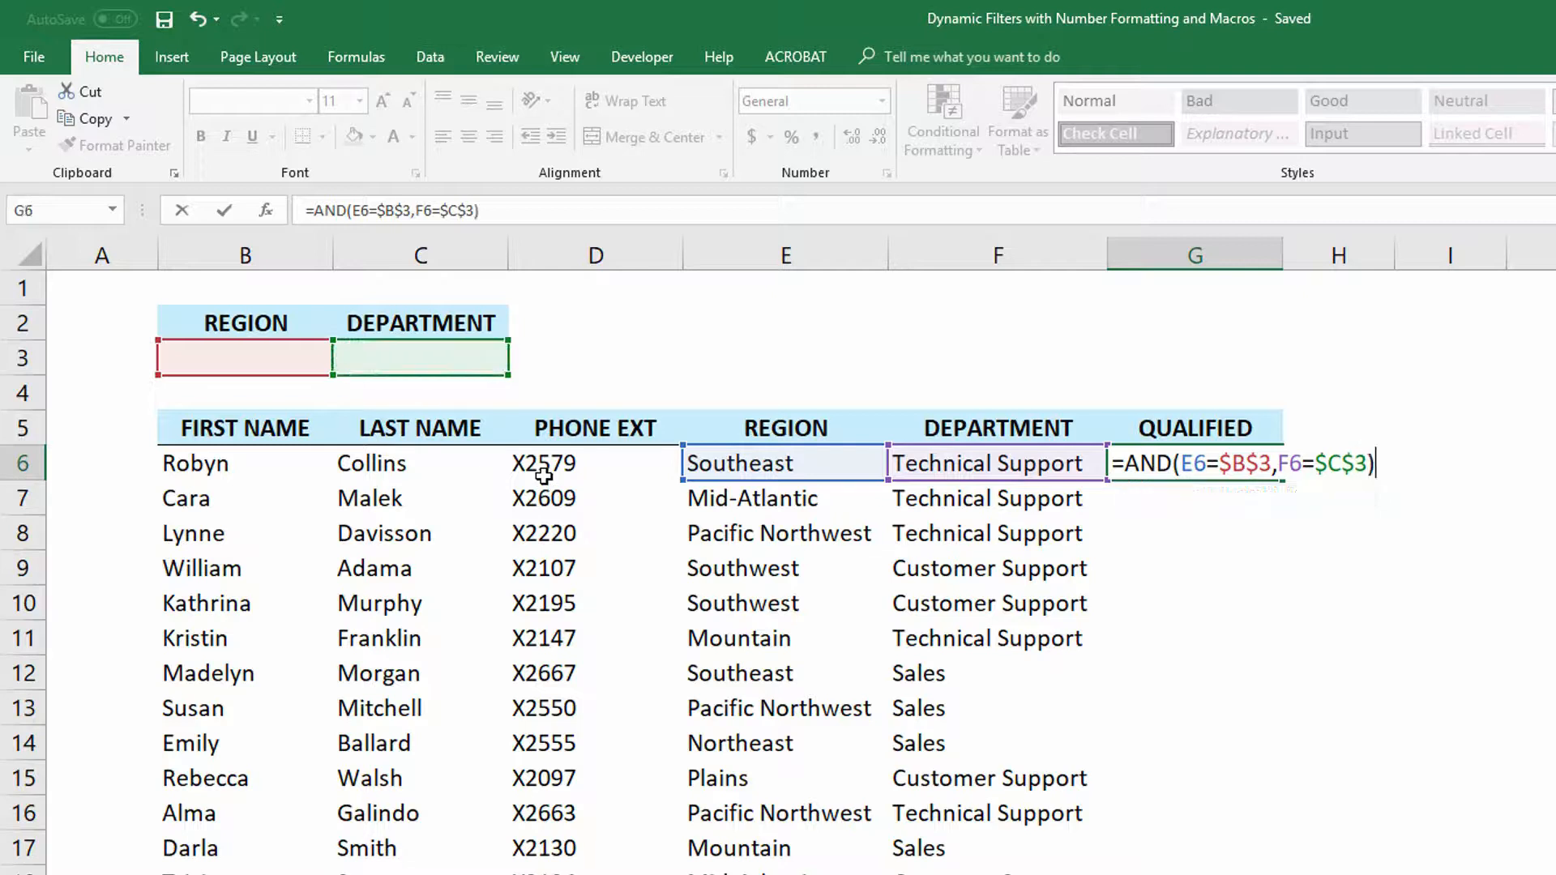
key("ctrl+Return")
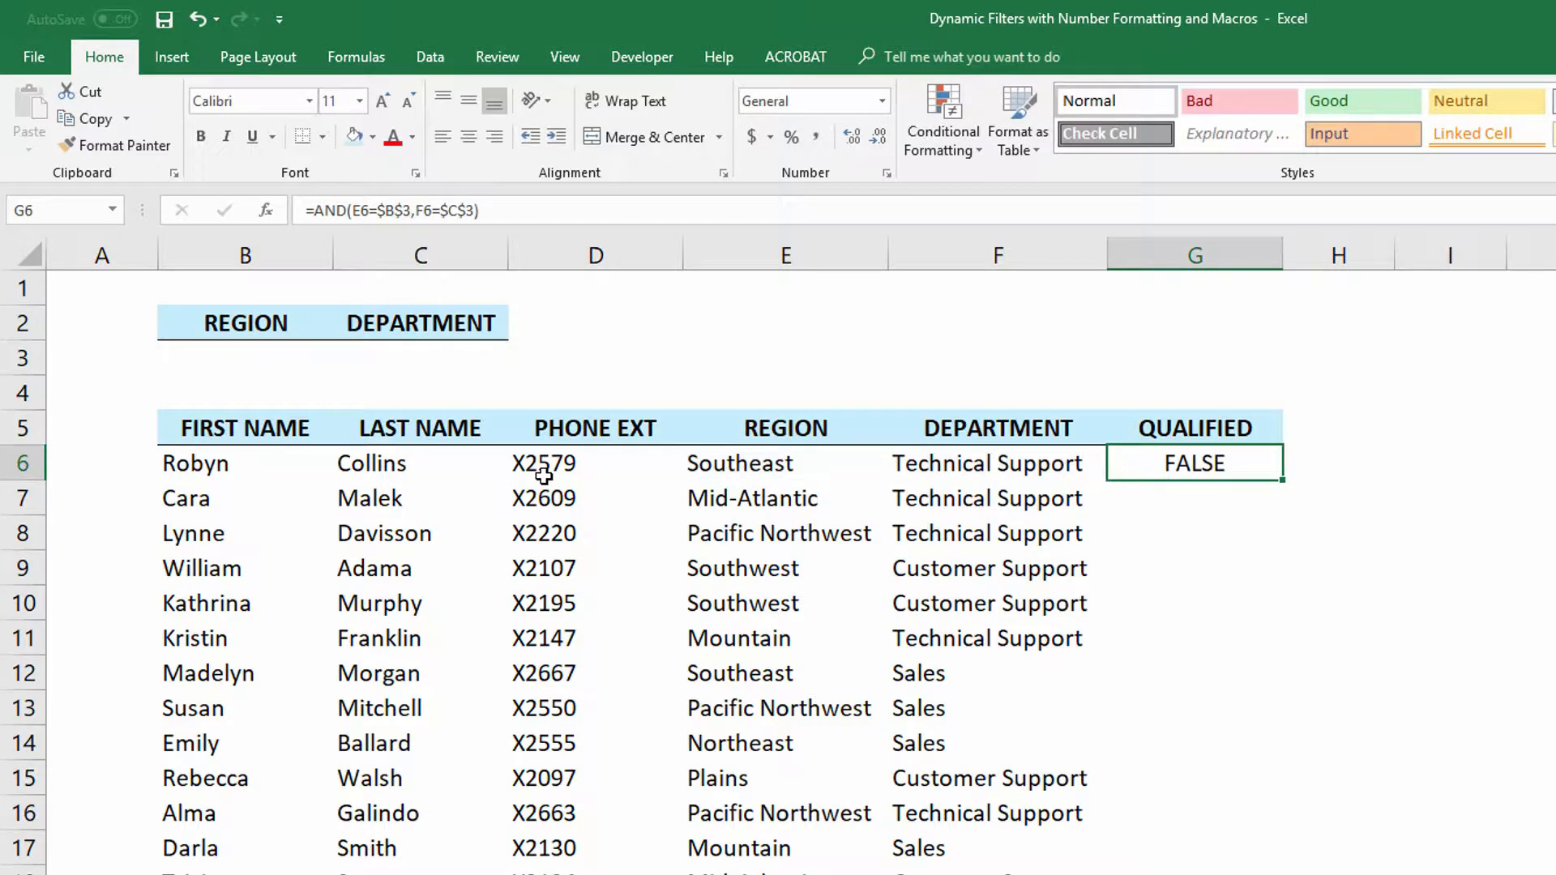
double_click(1284, 481)
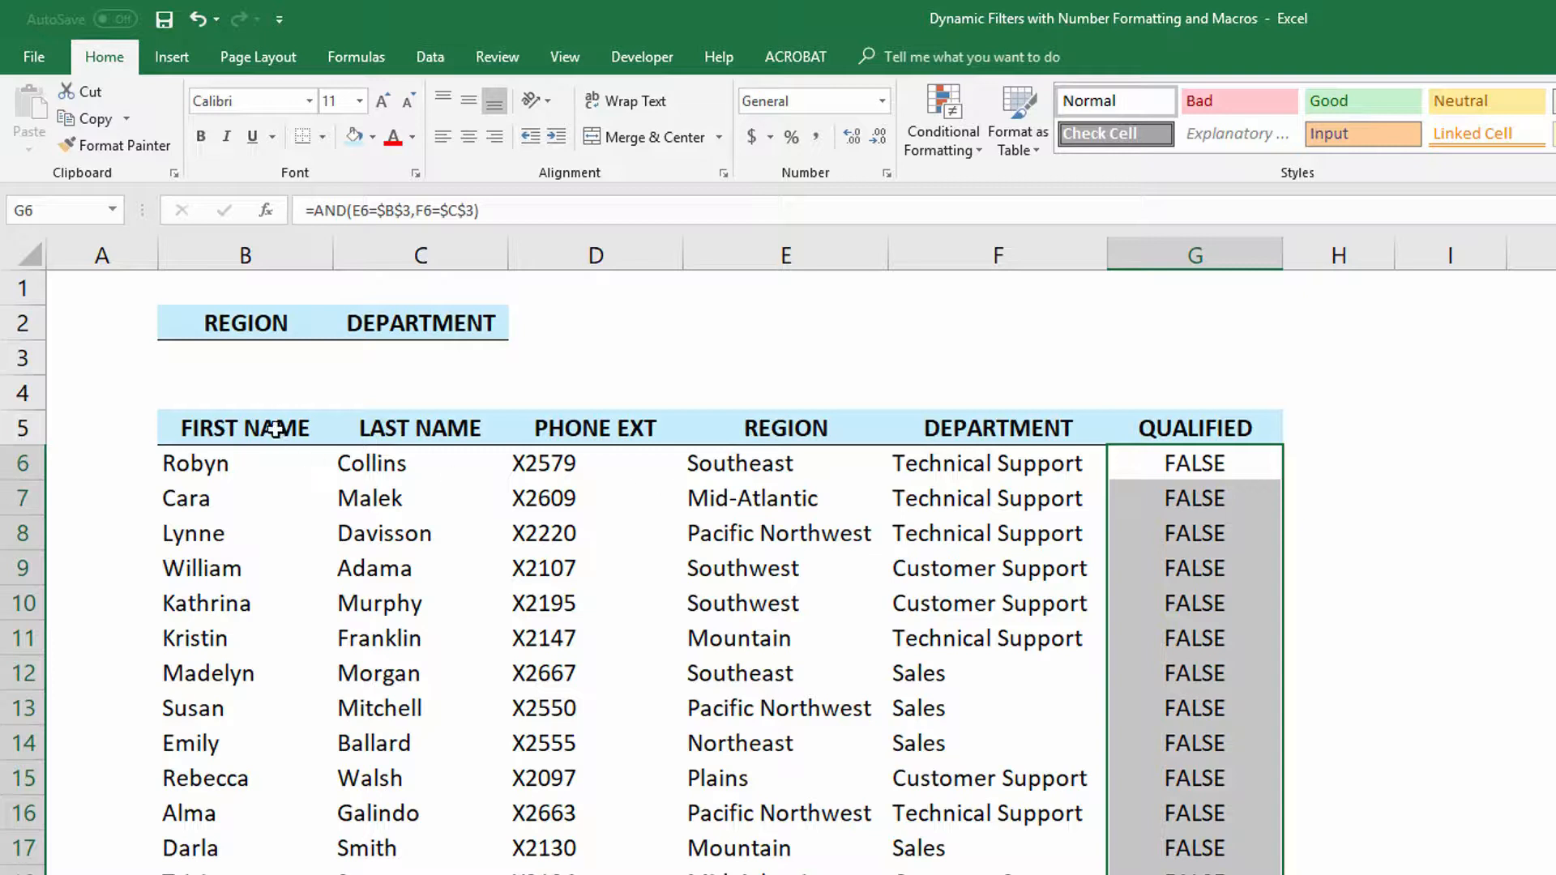
- Add List data validation to the Region criteria cell B3, sourcing it from the regions range LISTS!$B$4:$B$11
left_click(264, 358)
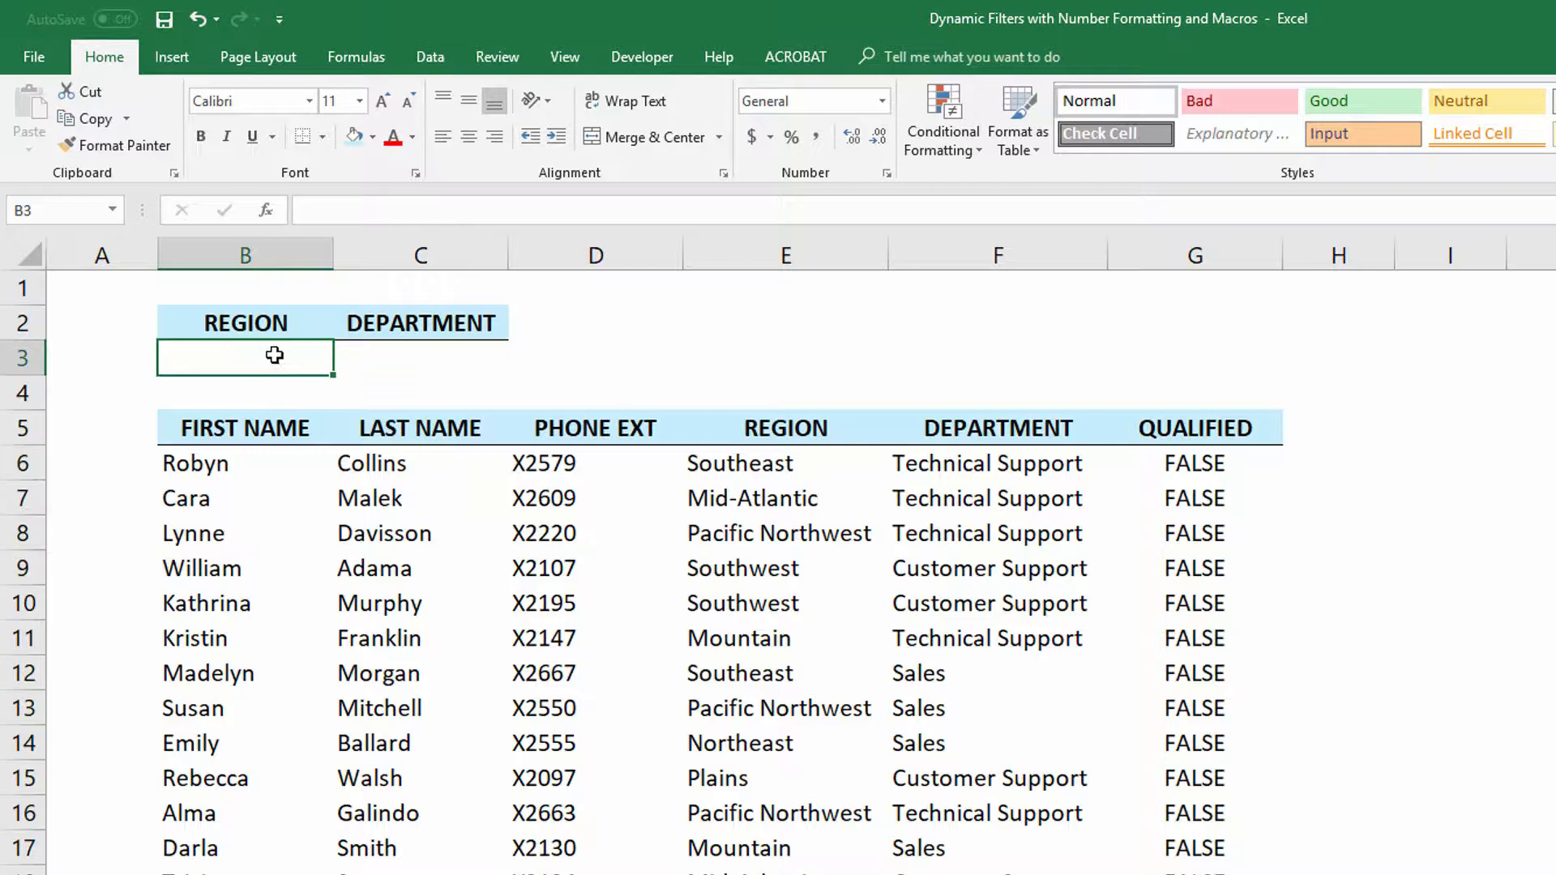
left_click(418, 354)
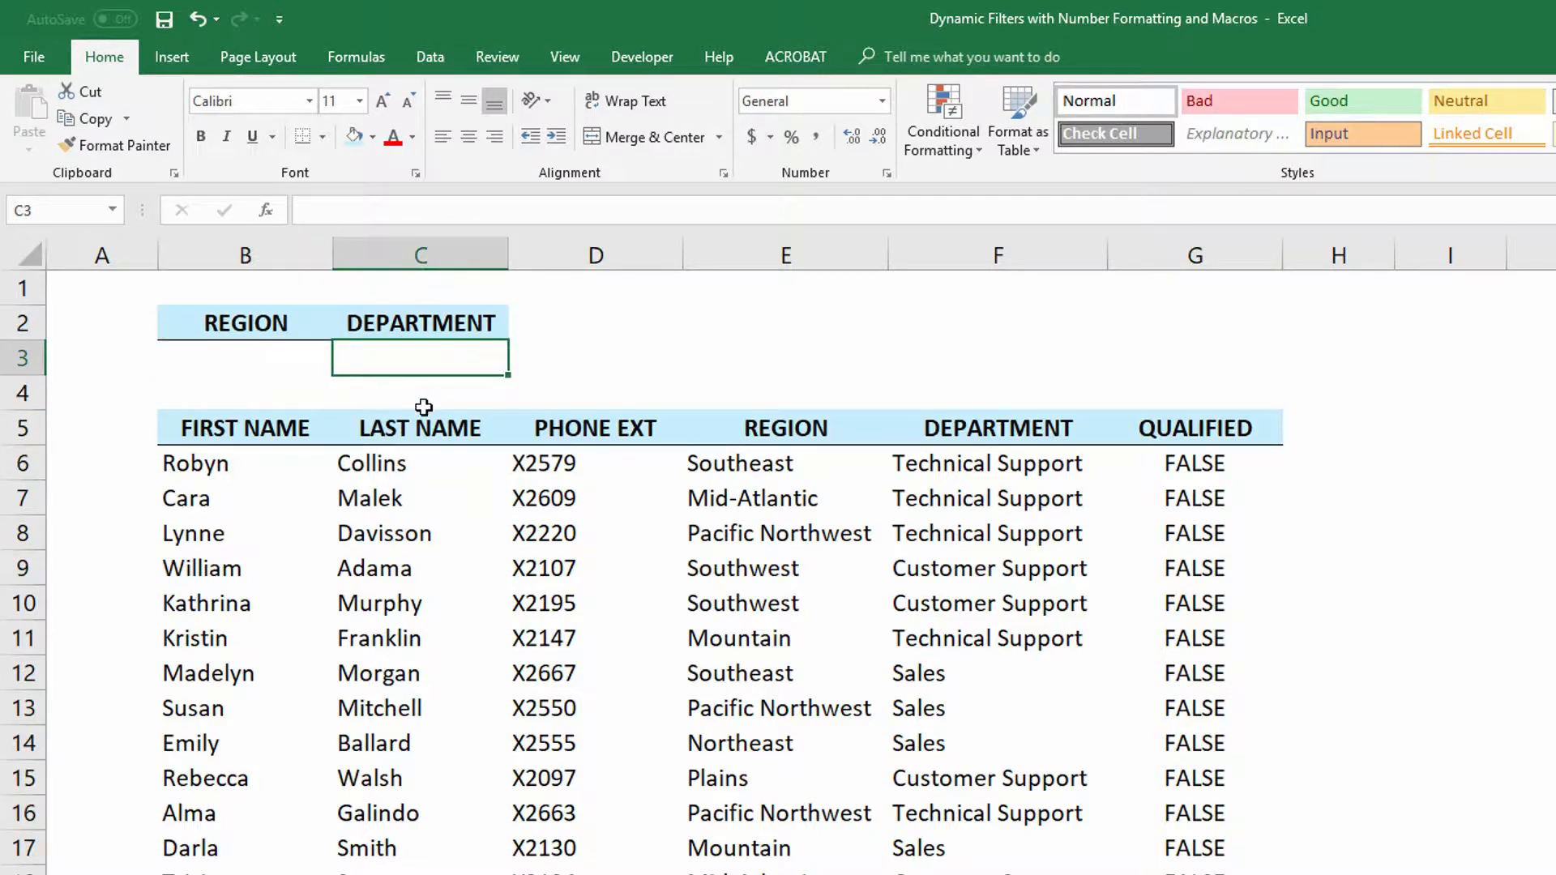
left_click(292, 359)
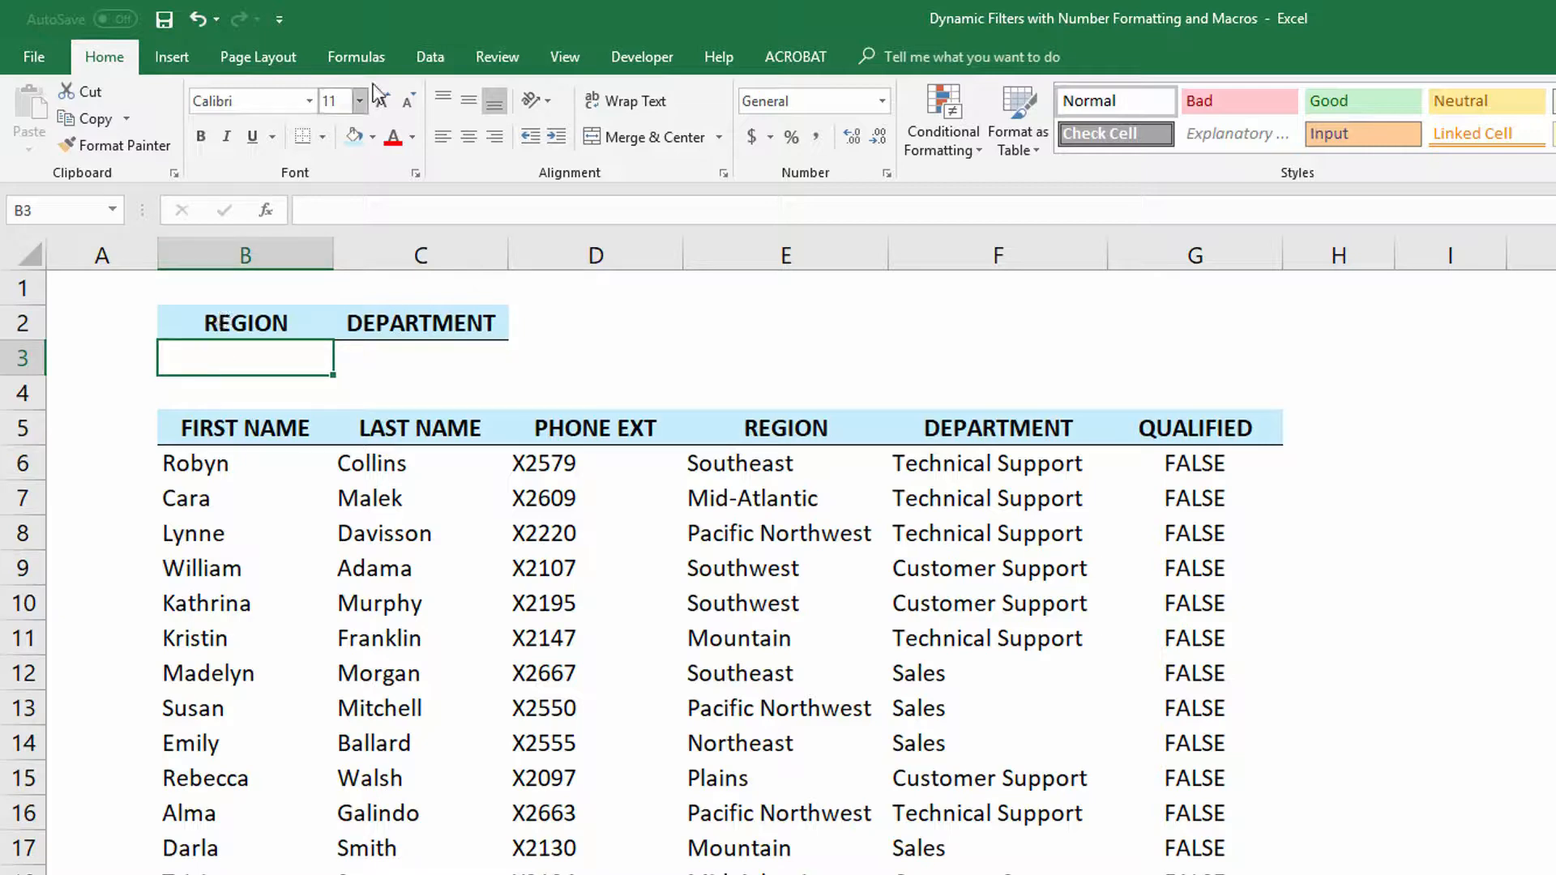
left_click(441, 62)
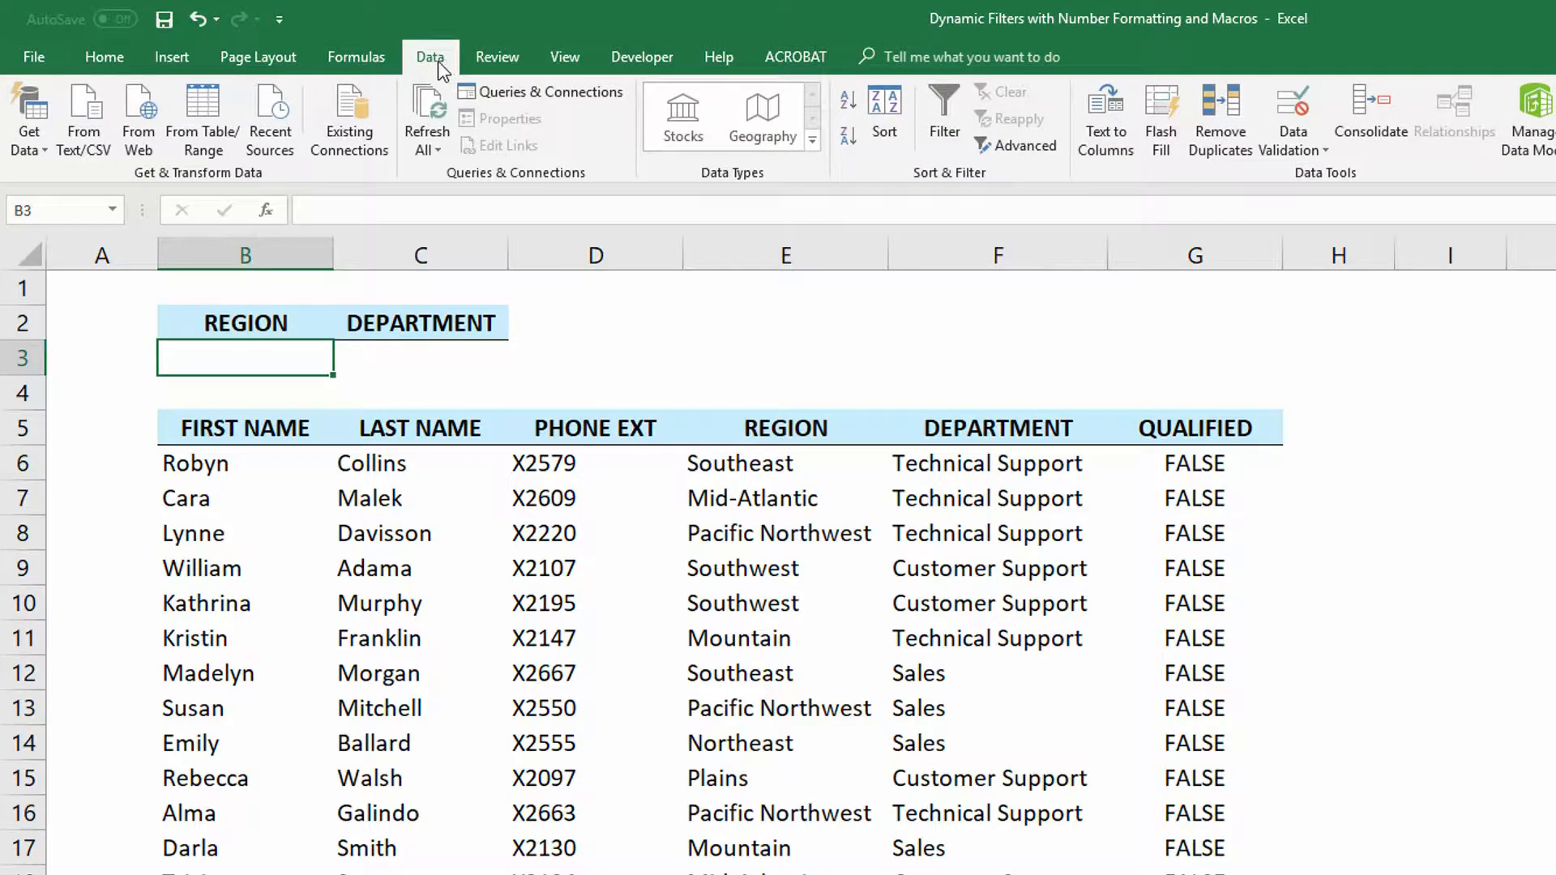
left_click(1290, 112)
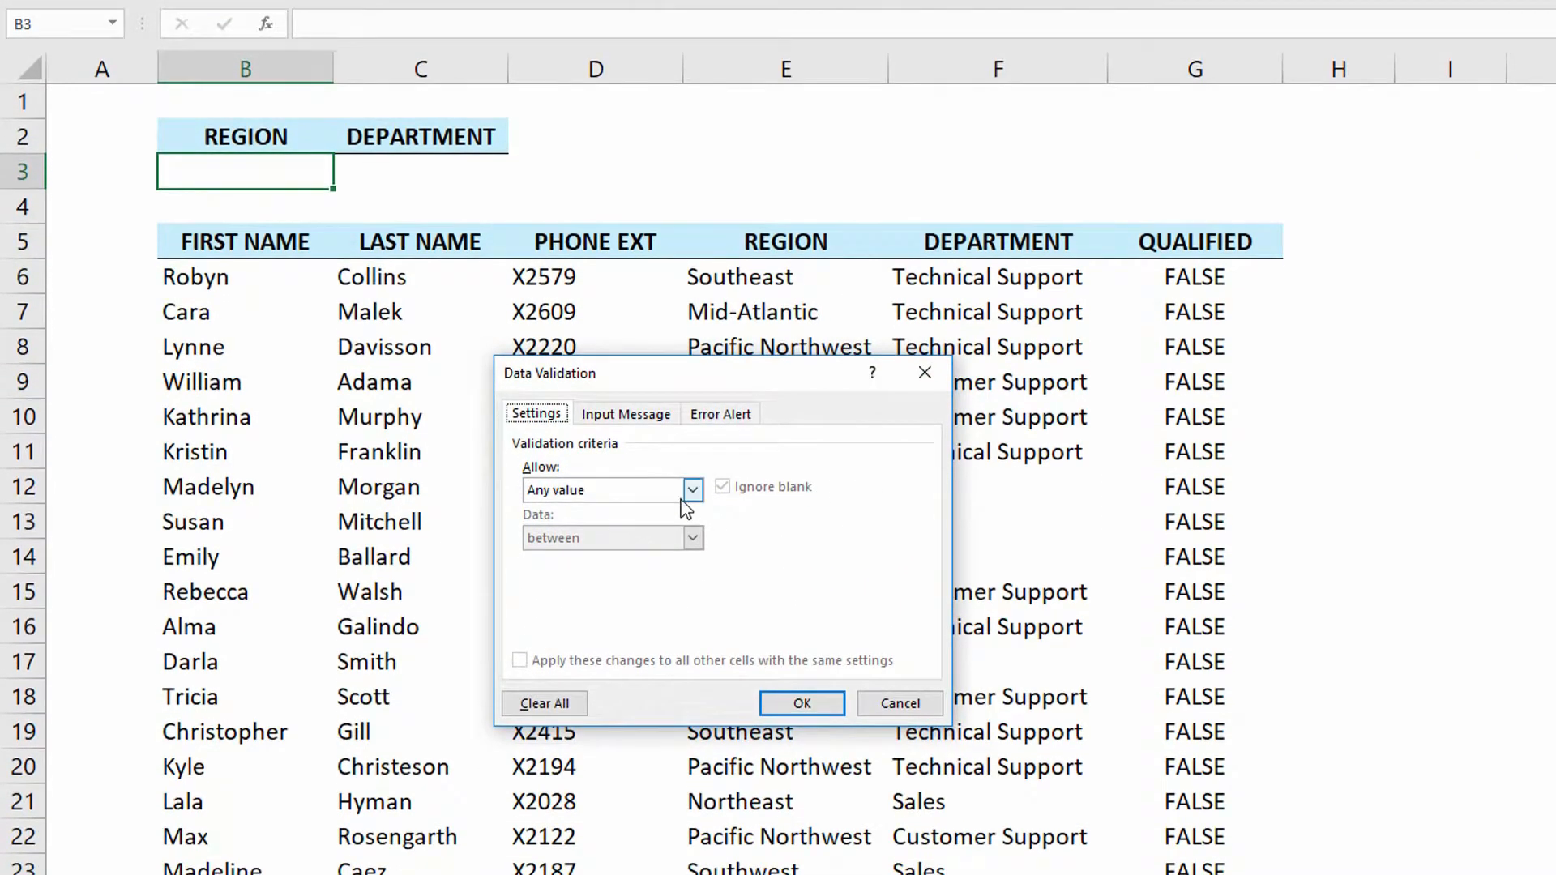
left_click(693, 524)
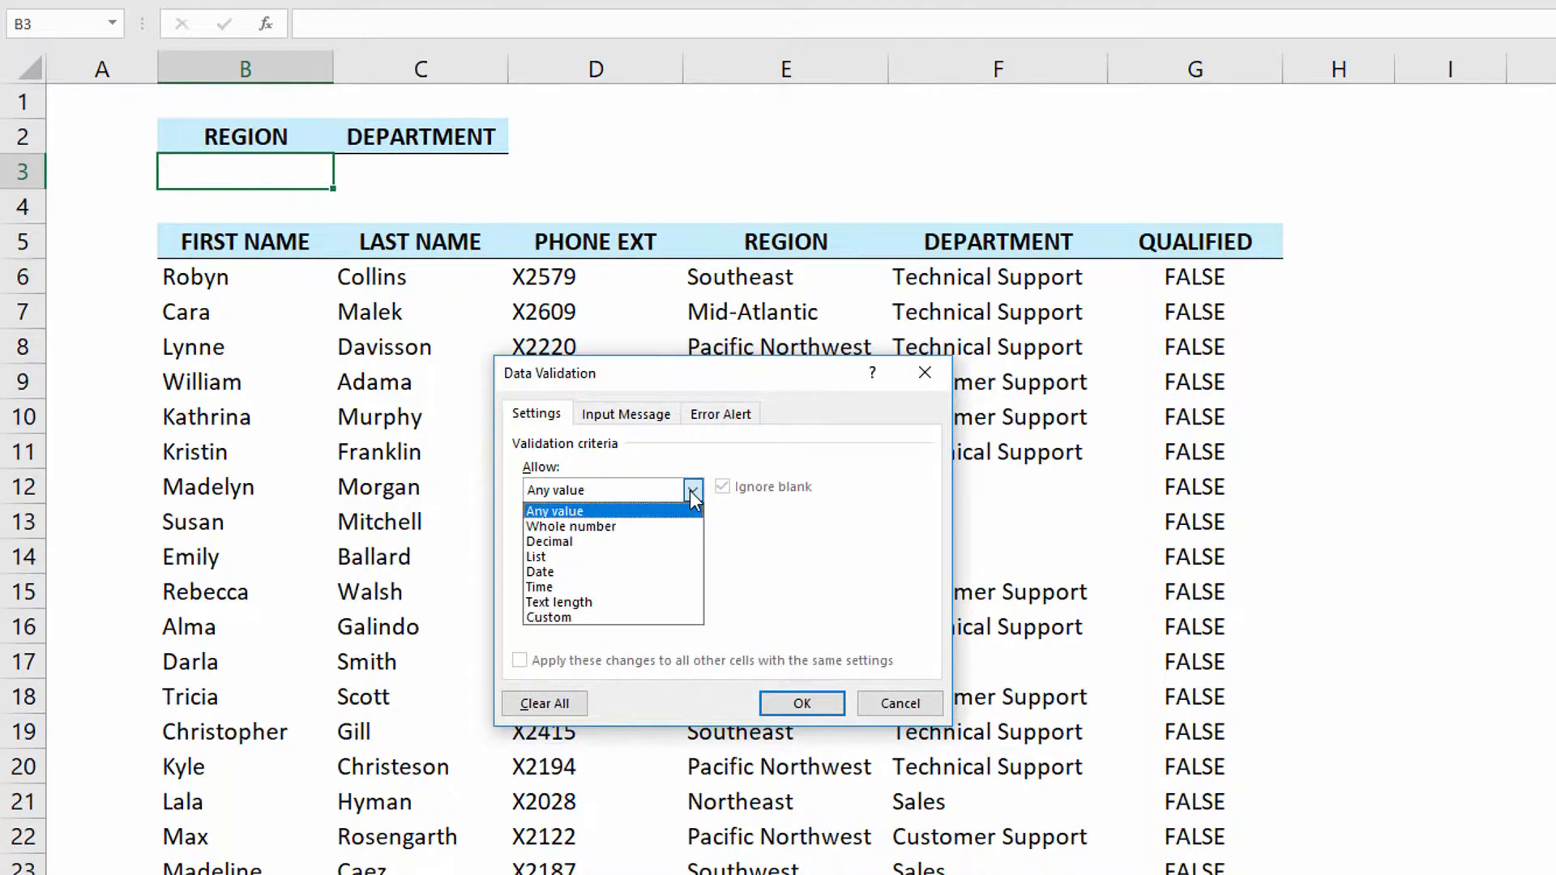
left_click(613, 557)
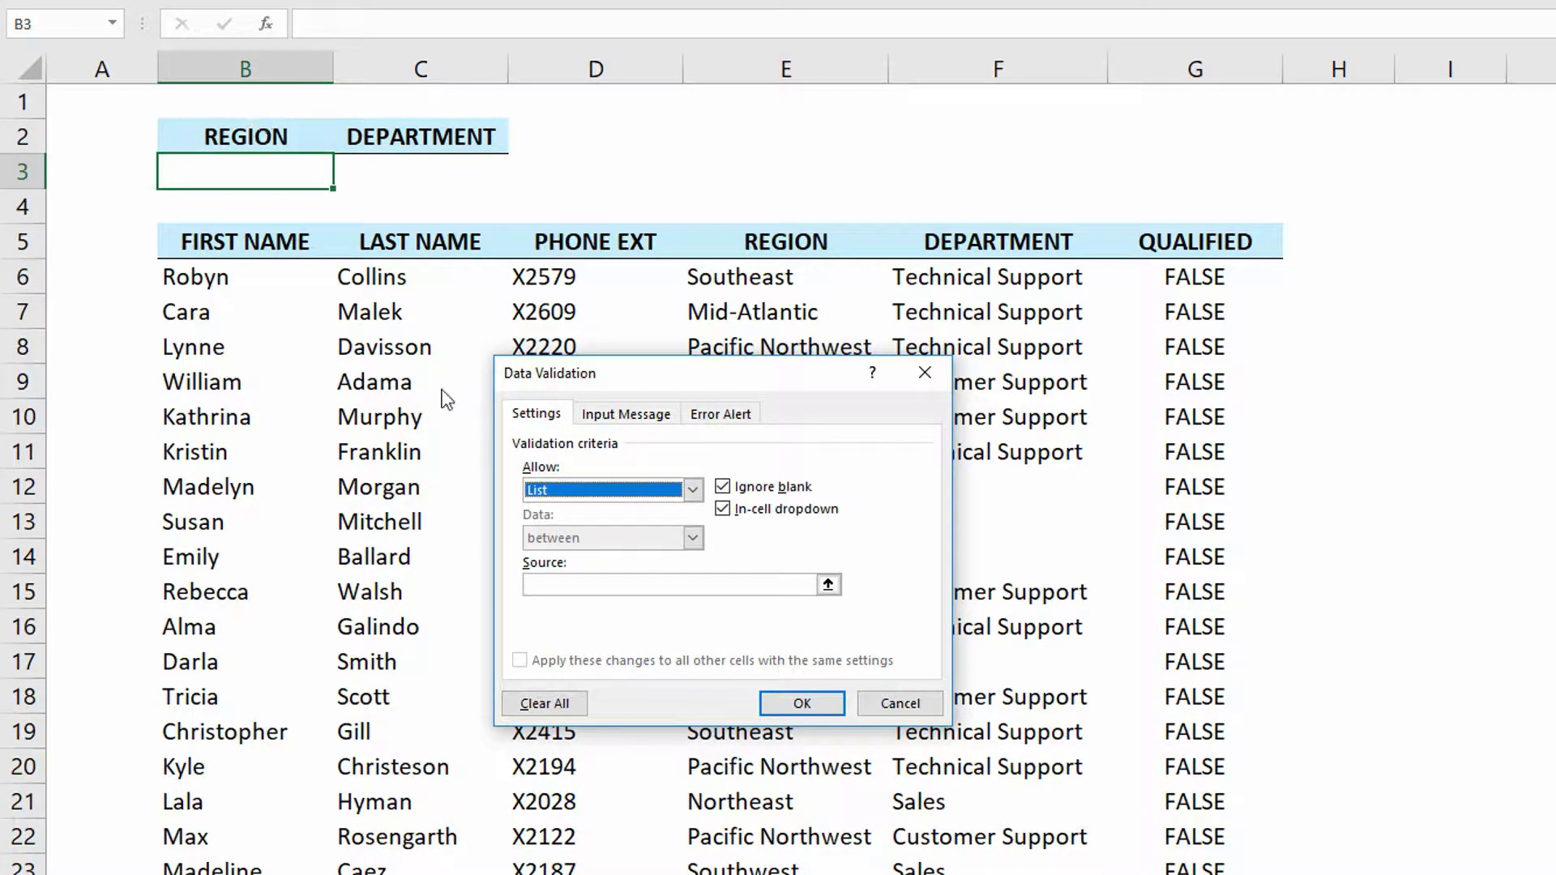
left_click(600, 585)
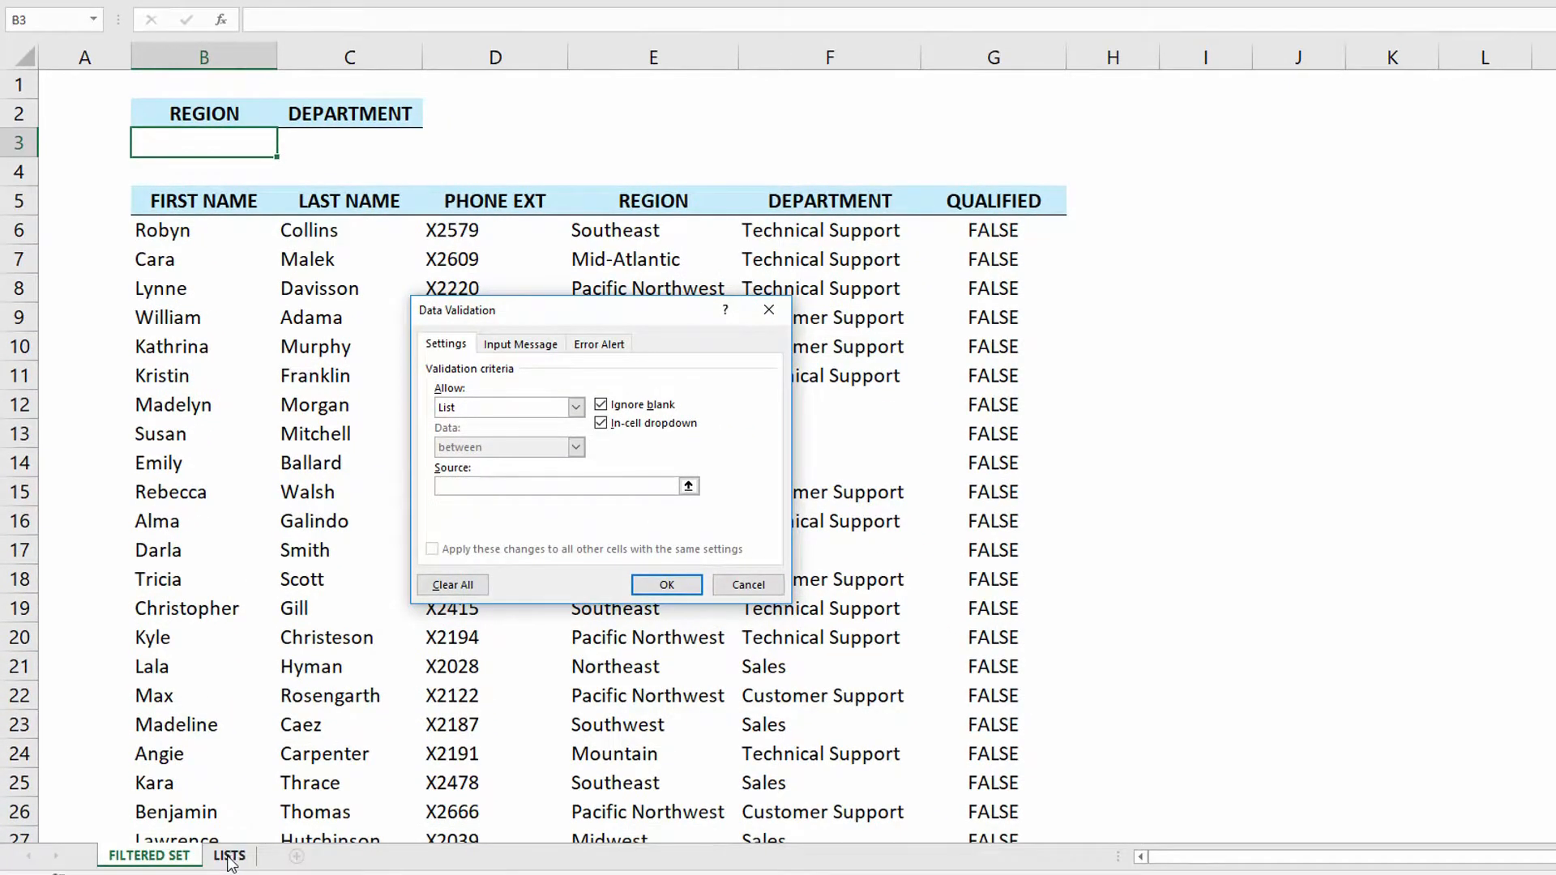
left_click(229, 856)
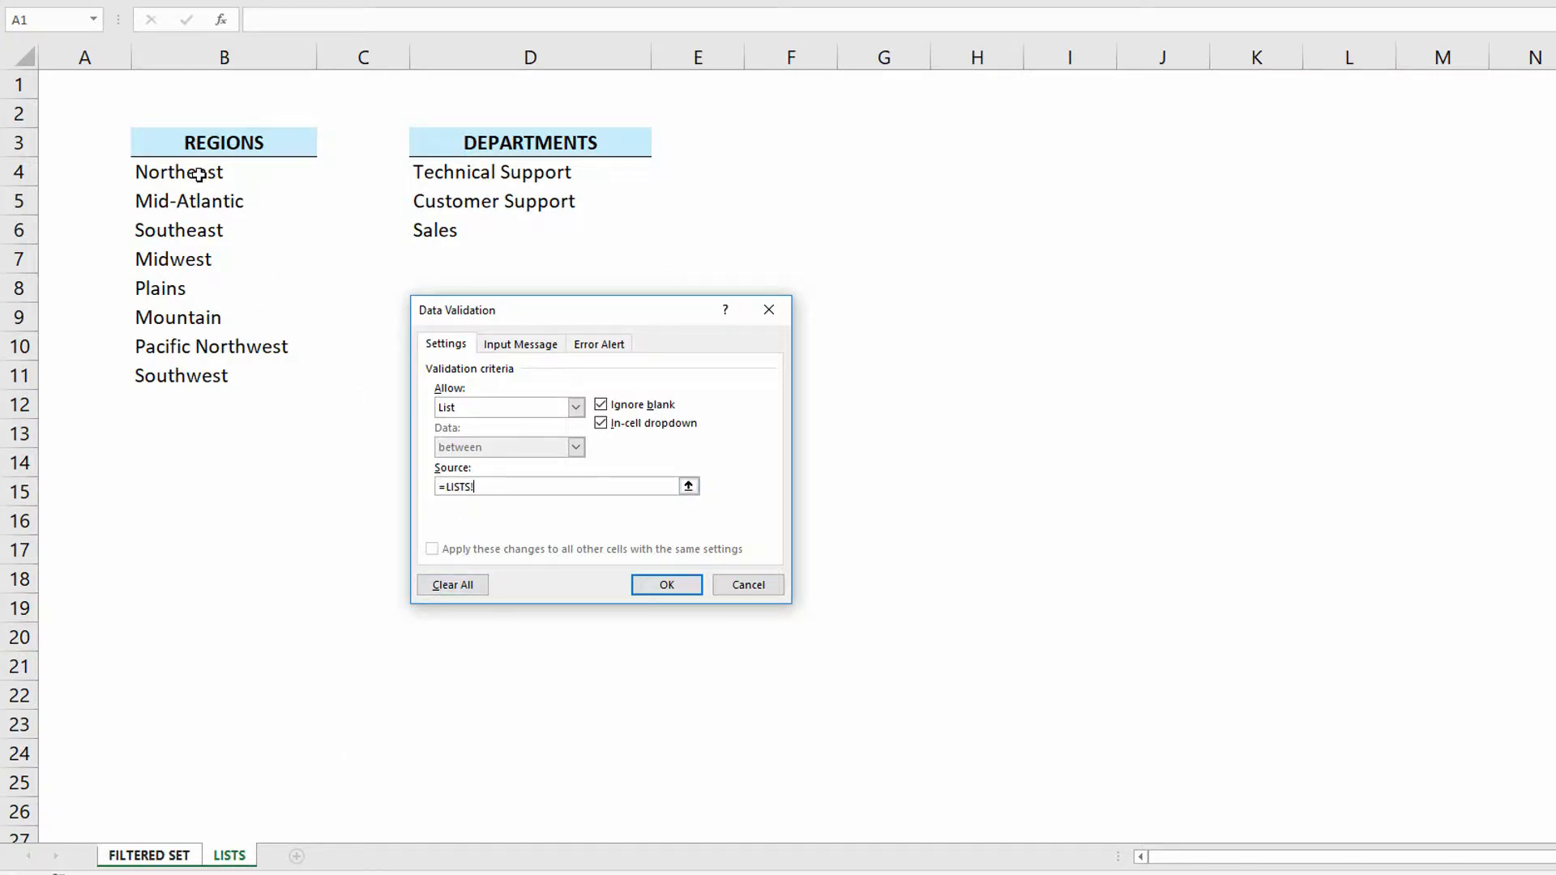
left_click_drag(198, 174, 205, 380)
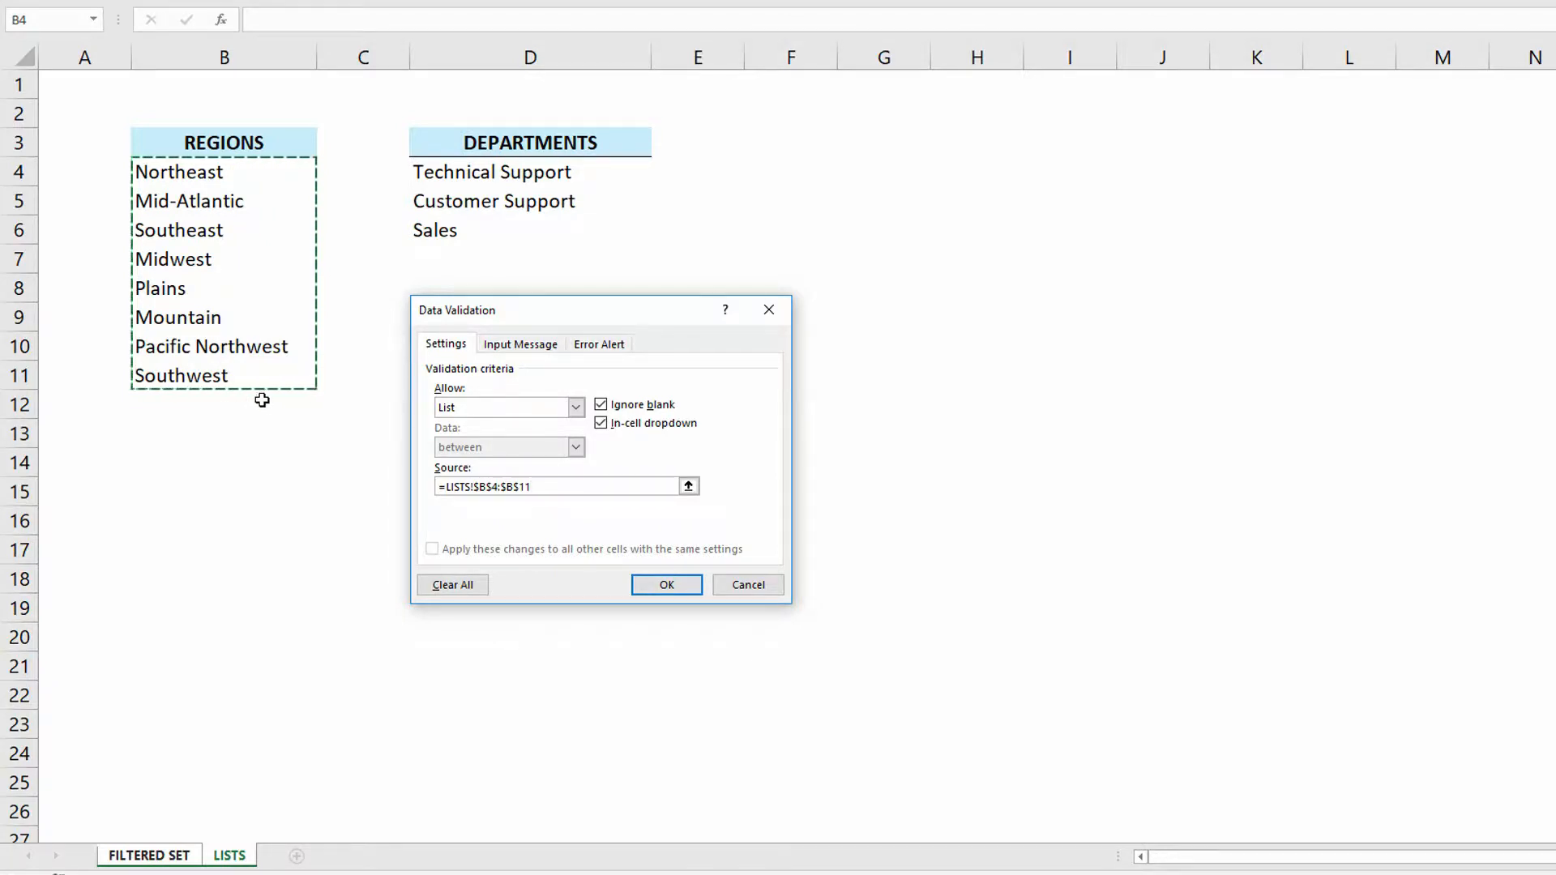
left_click(664, 584)
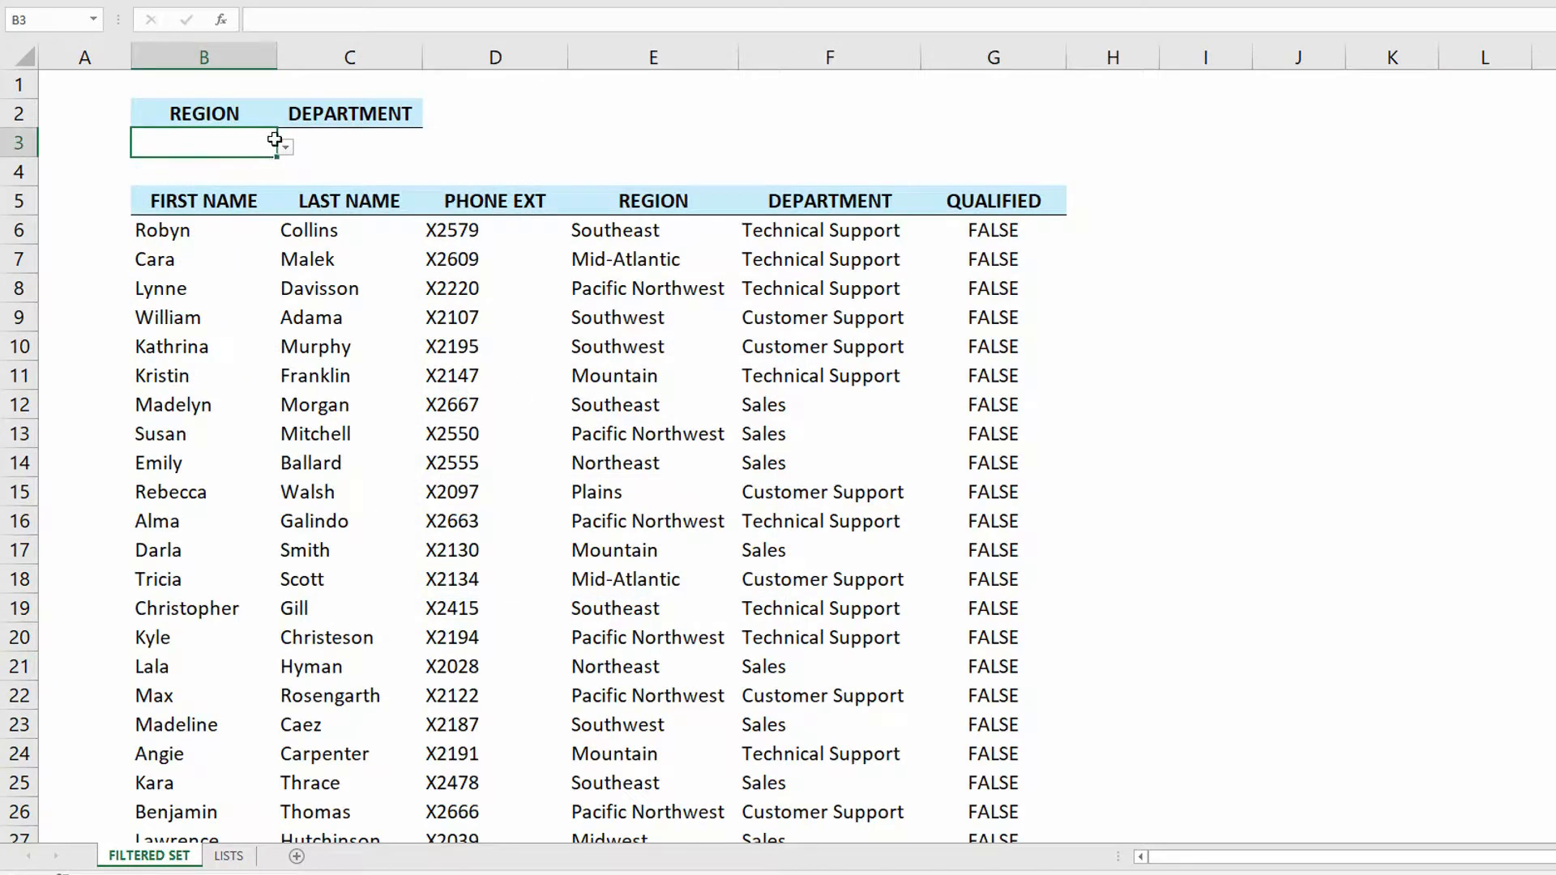
- Pick Southeast from the Region criteria drop-down
left_click(286, 147)
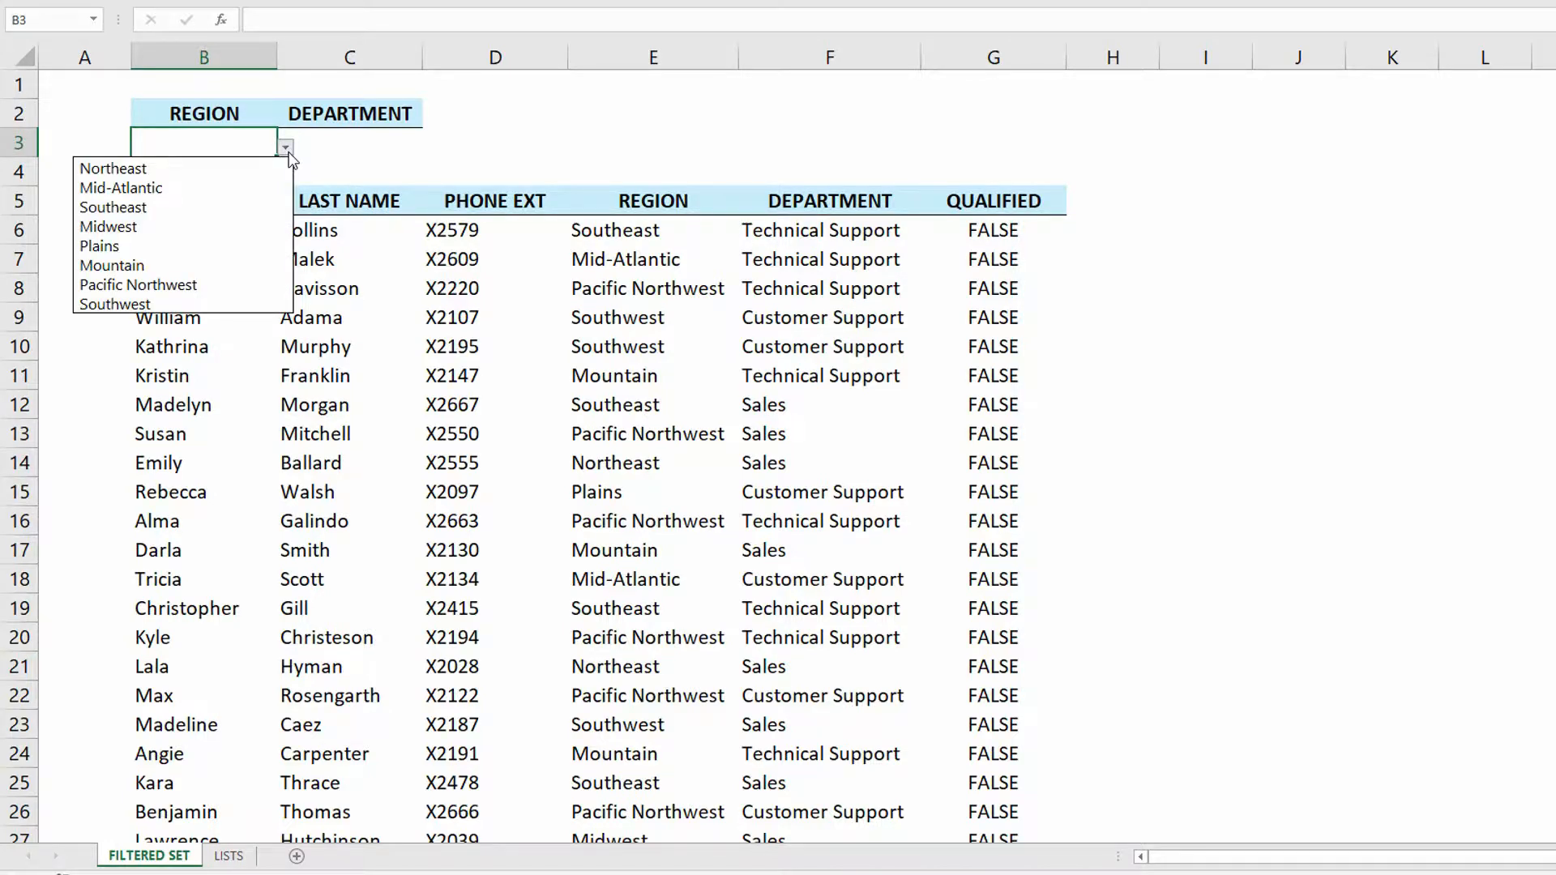
left_click(237, 209)
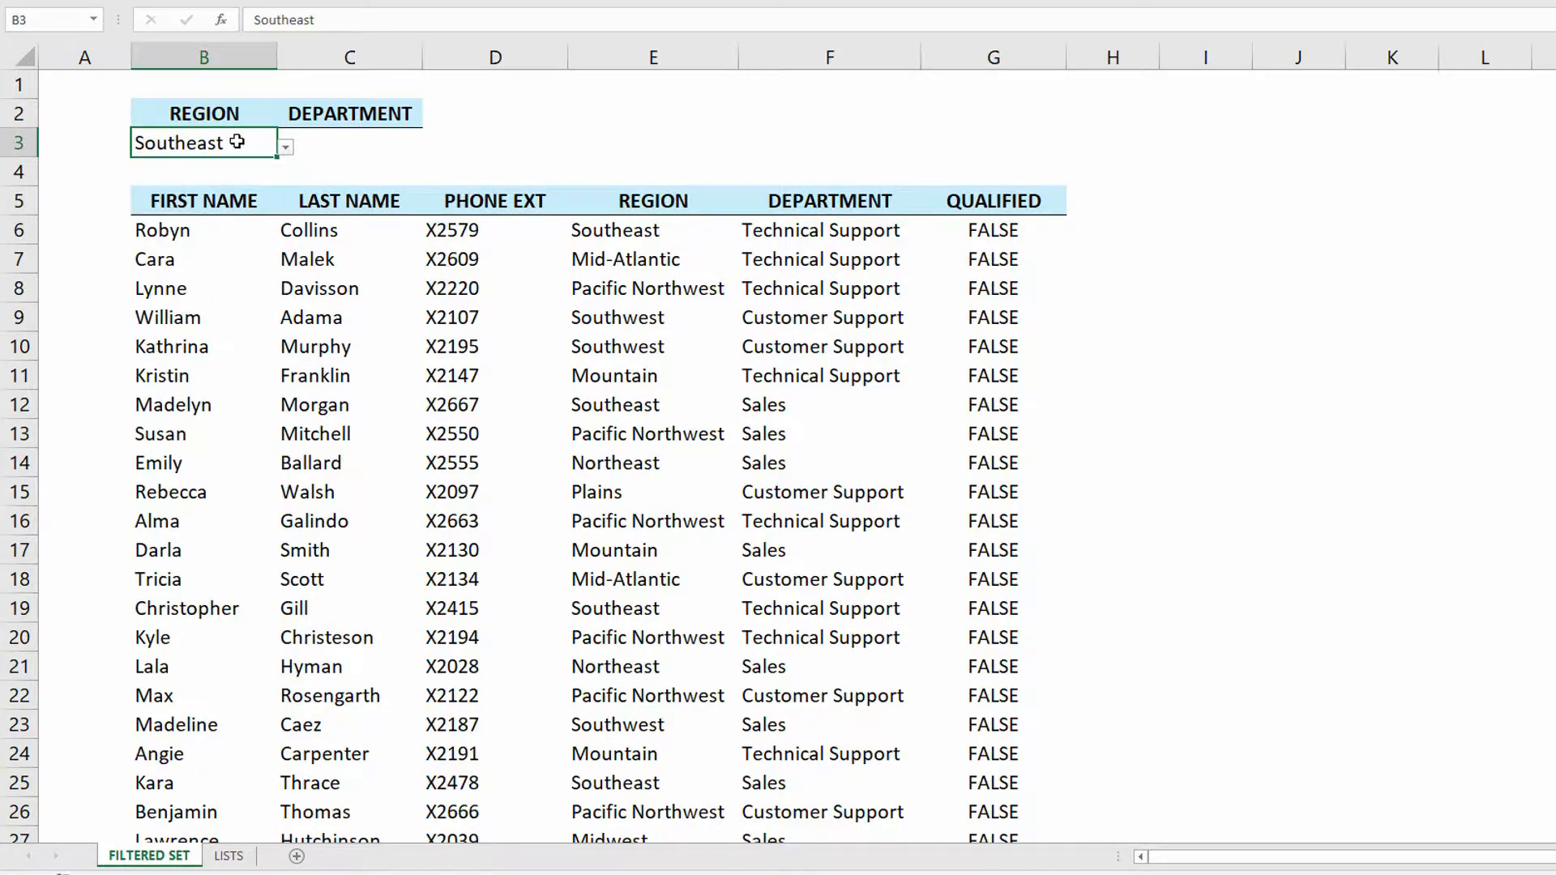
- Add List data validation to the Department criteria cell C3, sourcing it from the departments range LISTS!$D$4:$D$6
left_click(387, 141)
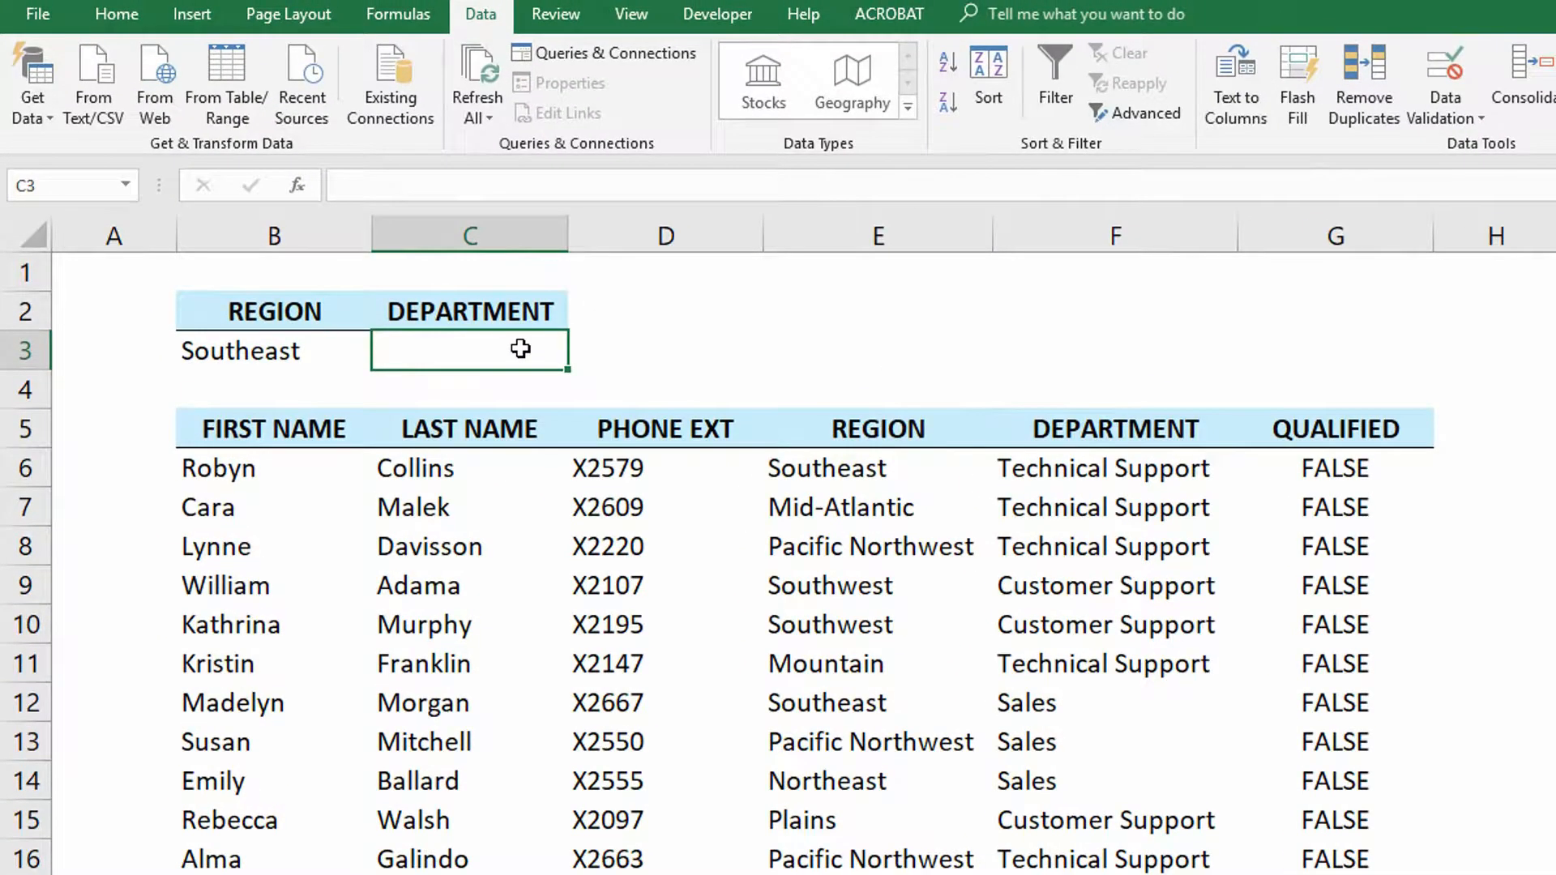
left_click(1444, 81)
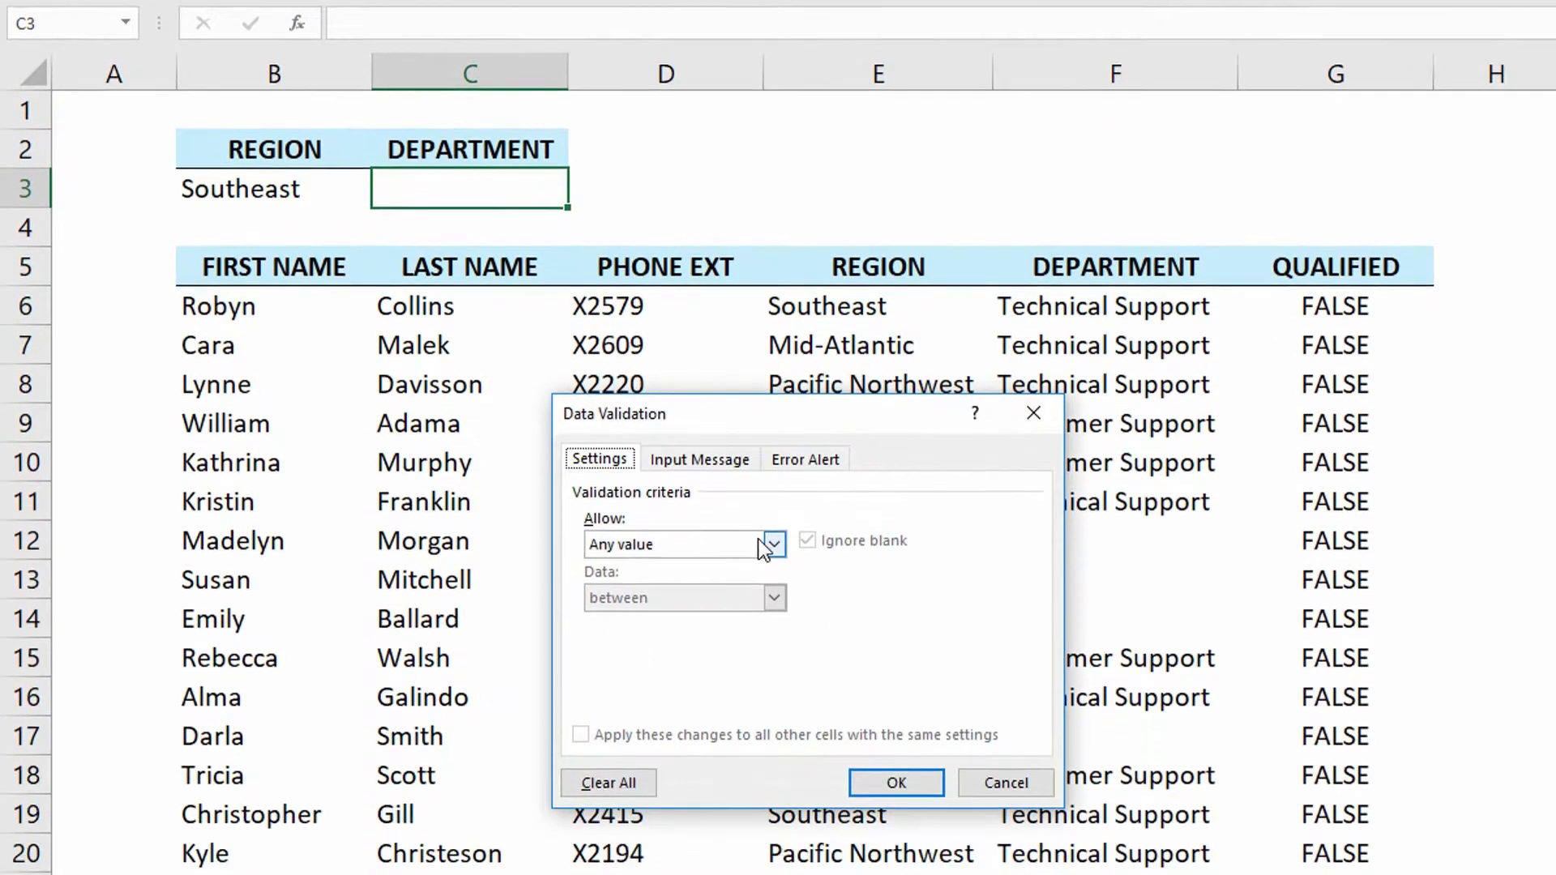
left_click(773, 695)
left_click(705, 771)
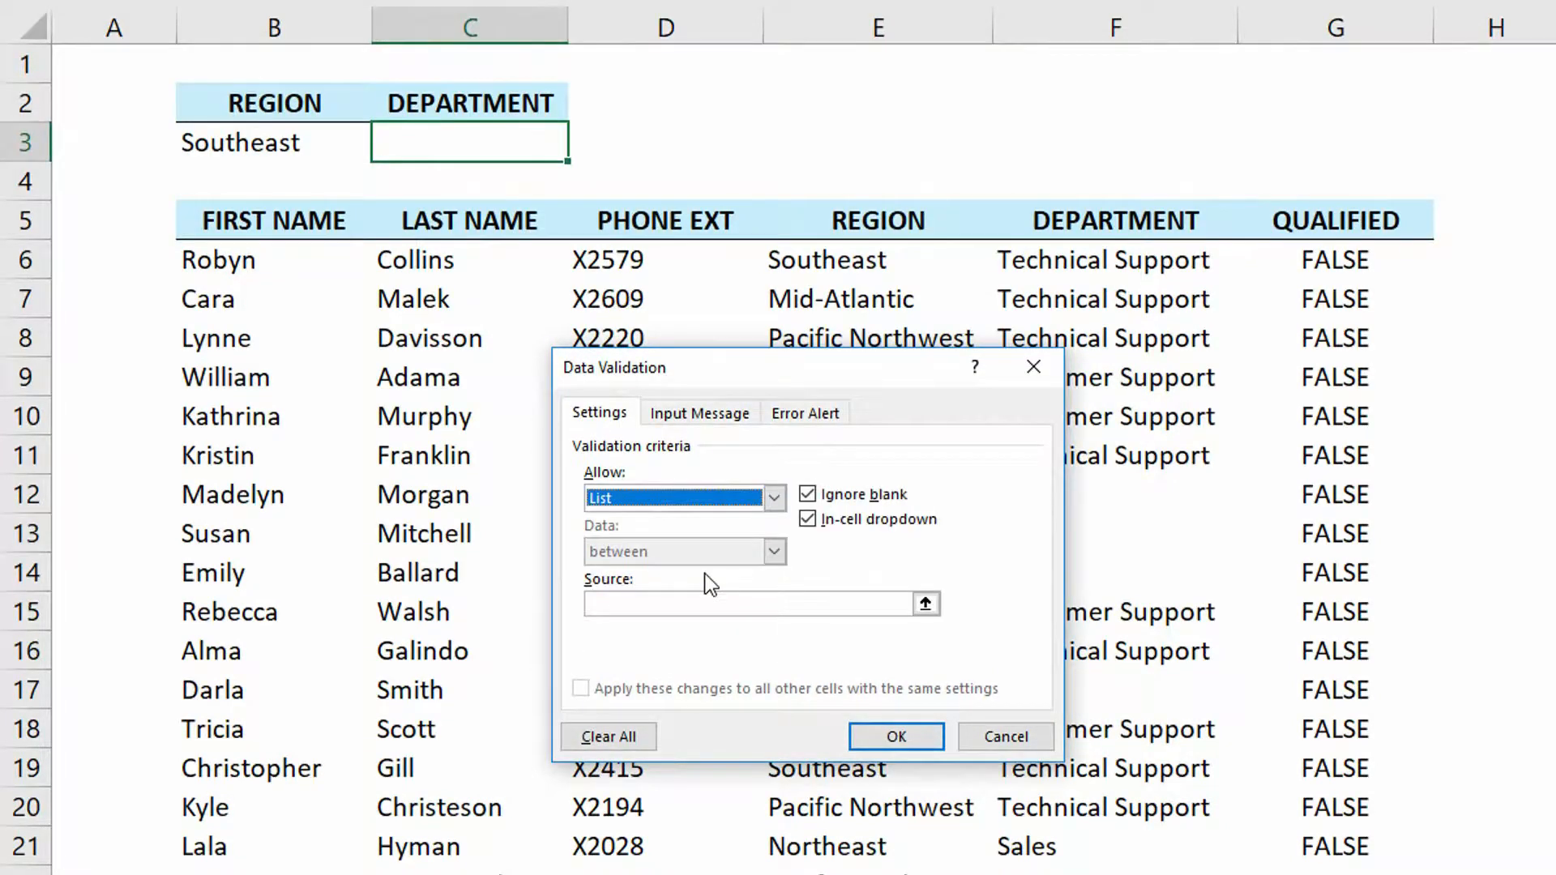
left_click(699, 605)
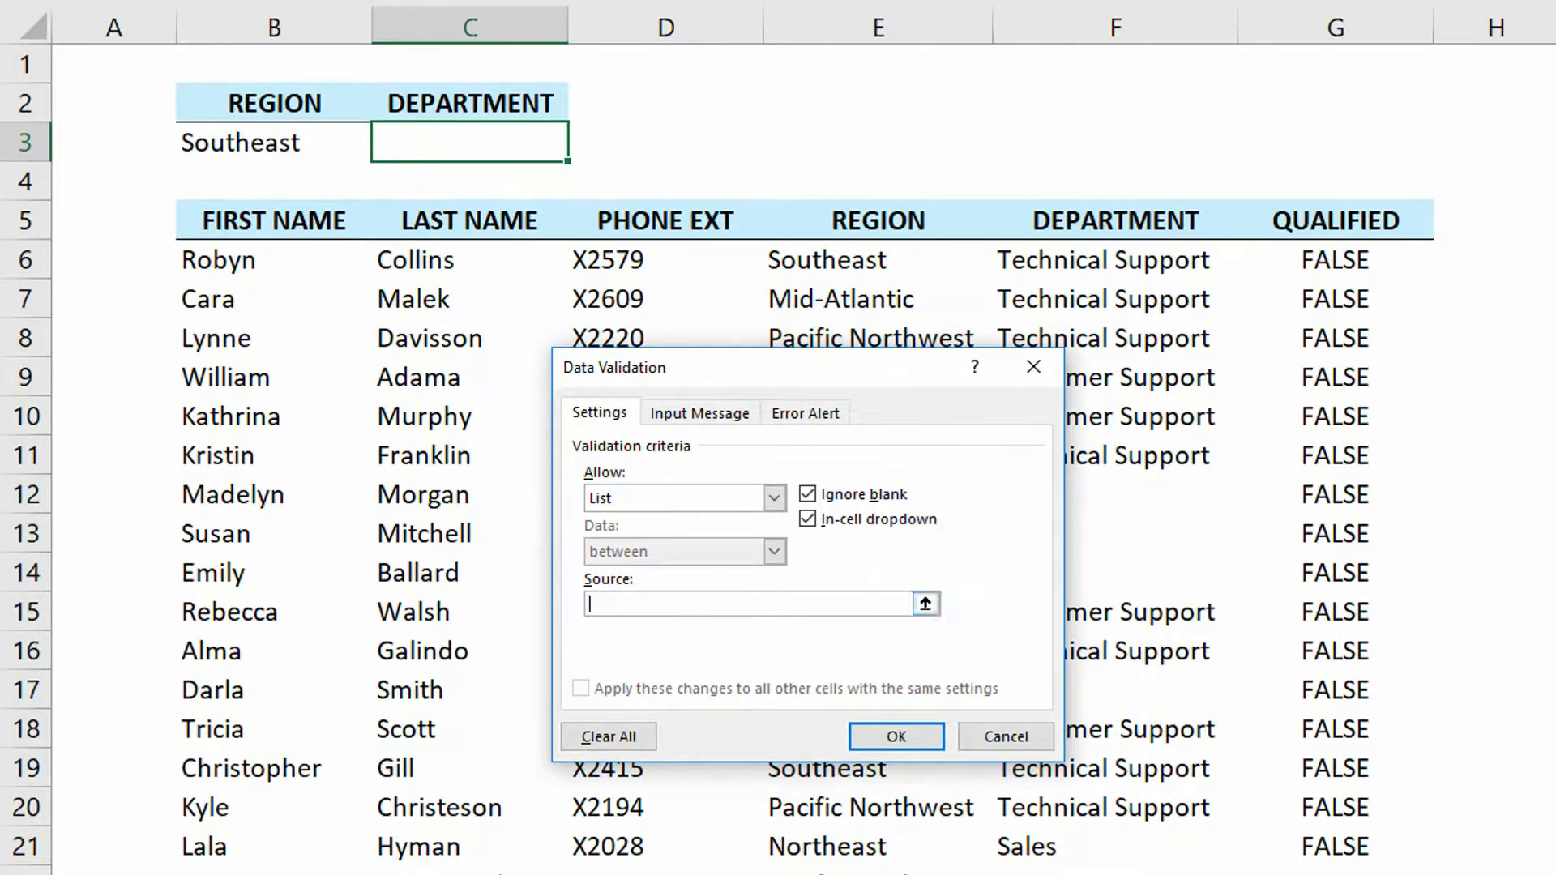
key("ctrl+Page_Down")
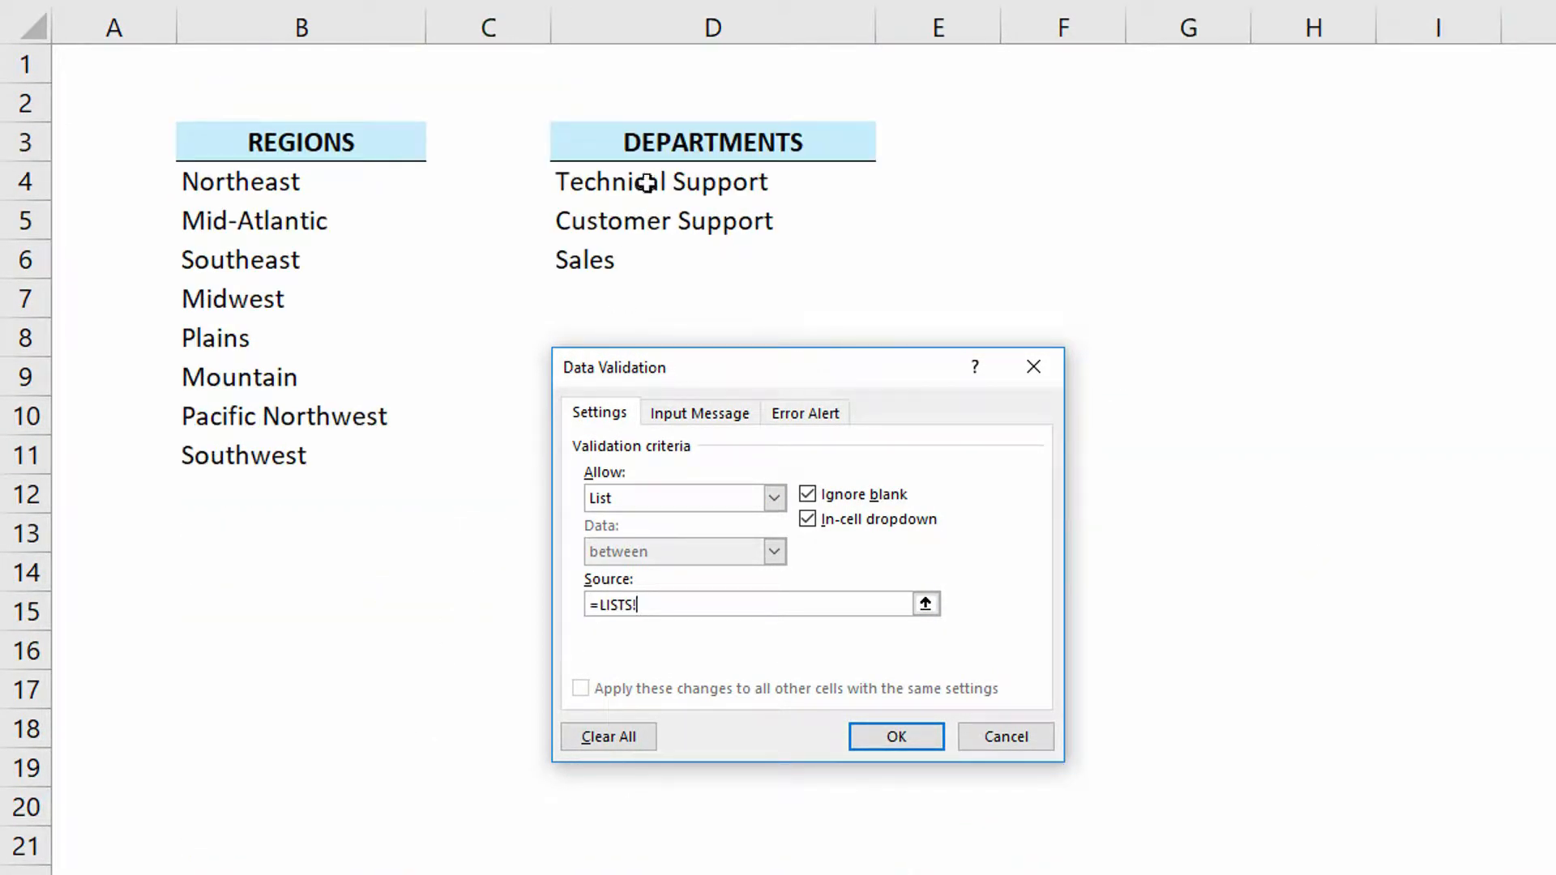
left_click_drag(646, 183, 658, 257)
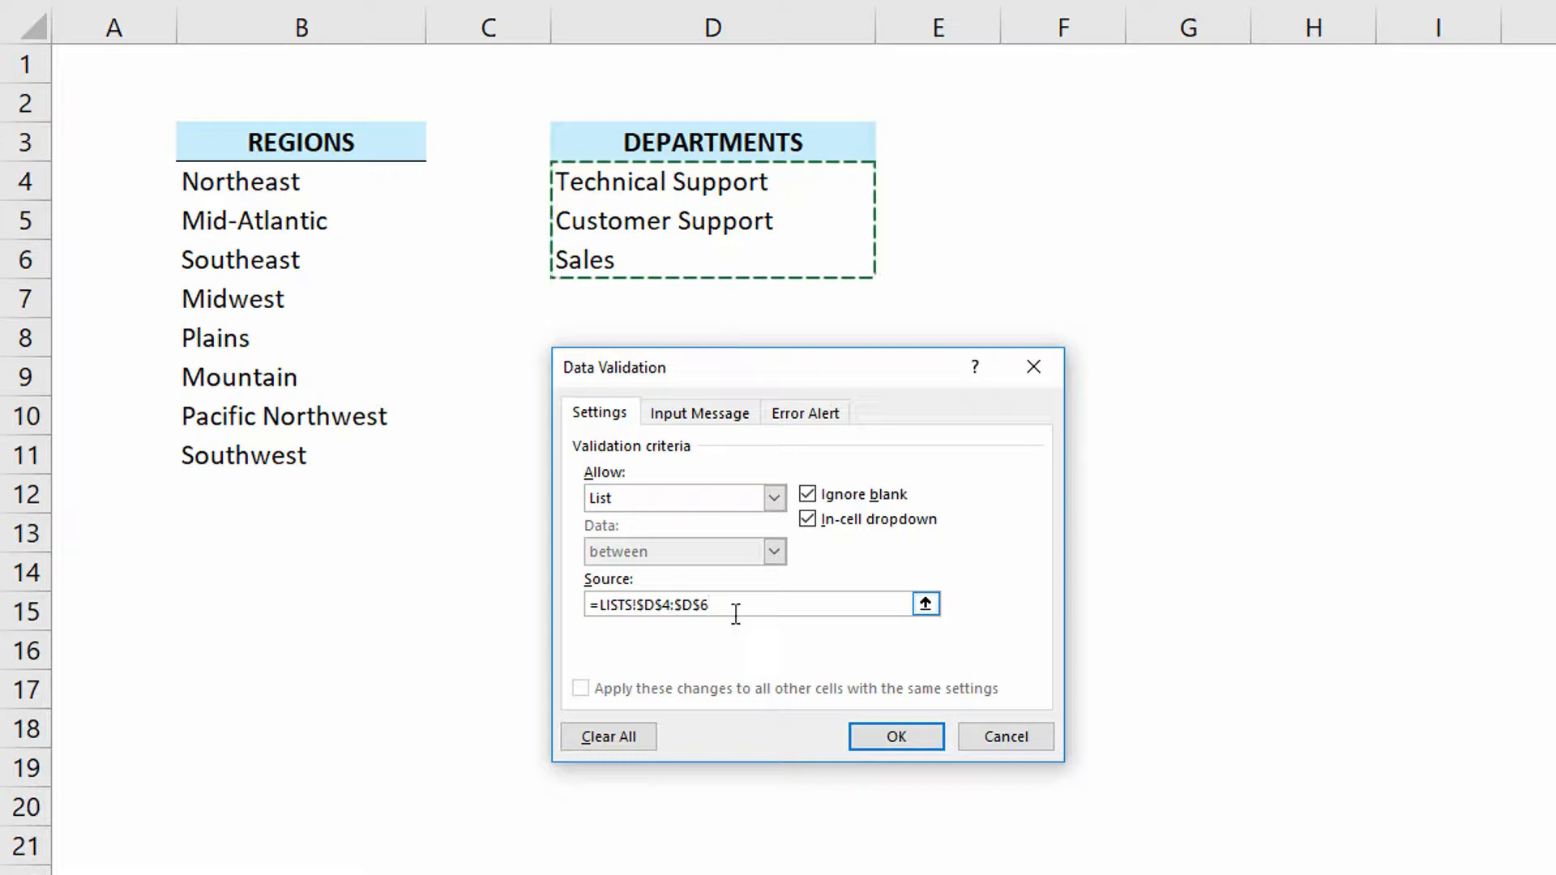
left_click(896, 736)
- Pick Technical Support from the Department criteria drop-down and highlight the two employee rows flagged TRUE
left_click(580, 151)
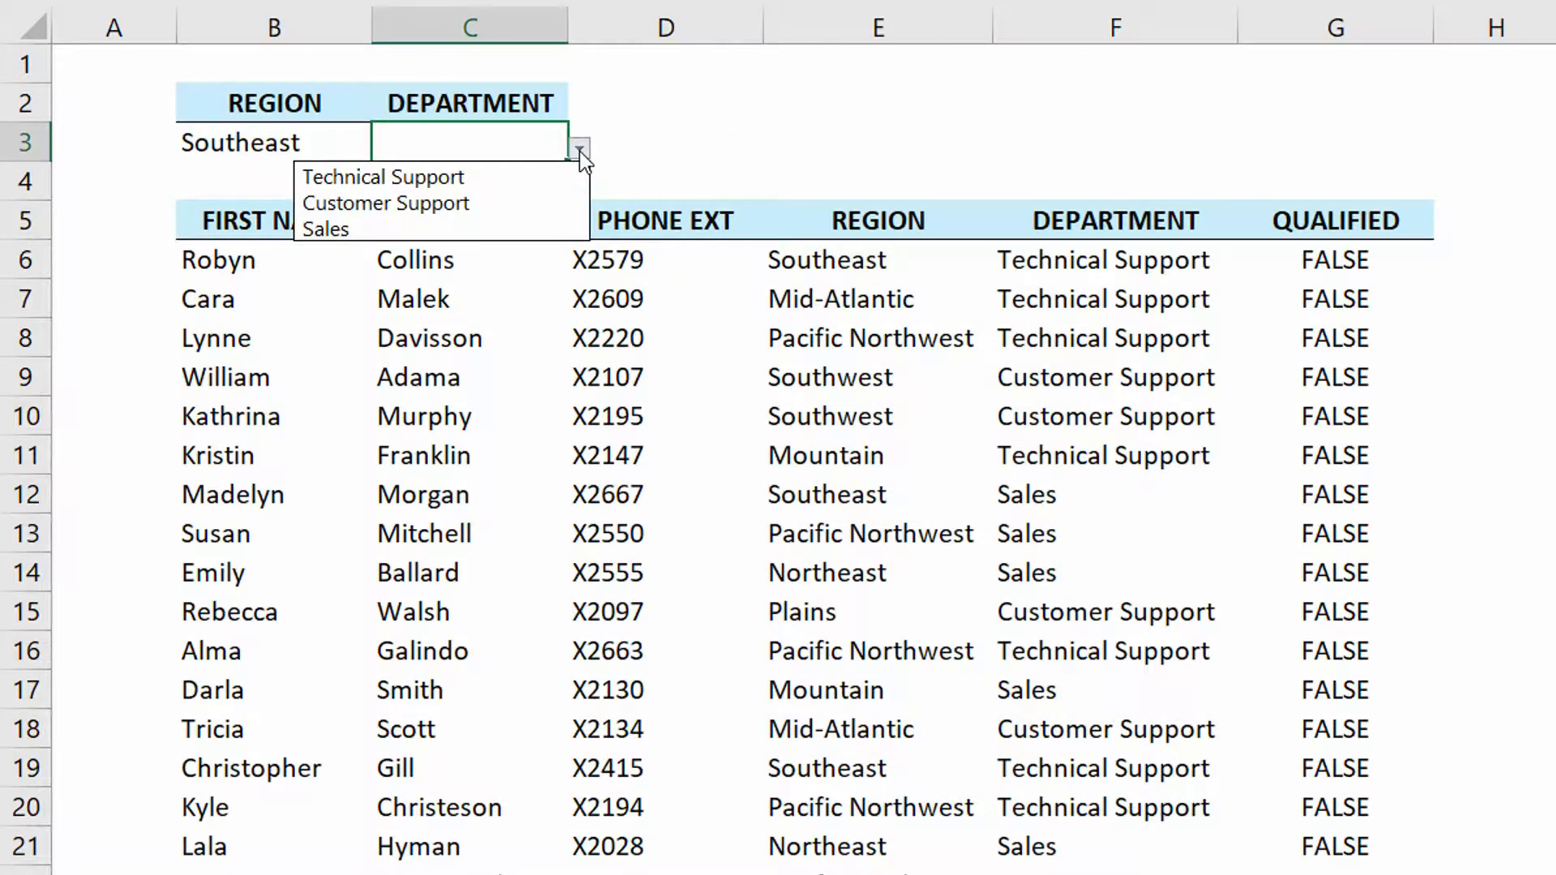
left_click(501, 187)
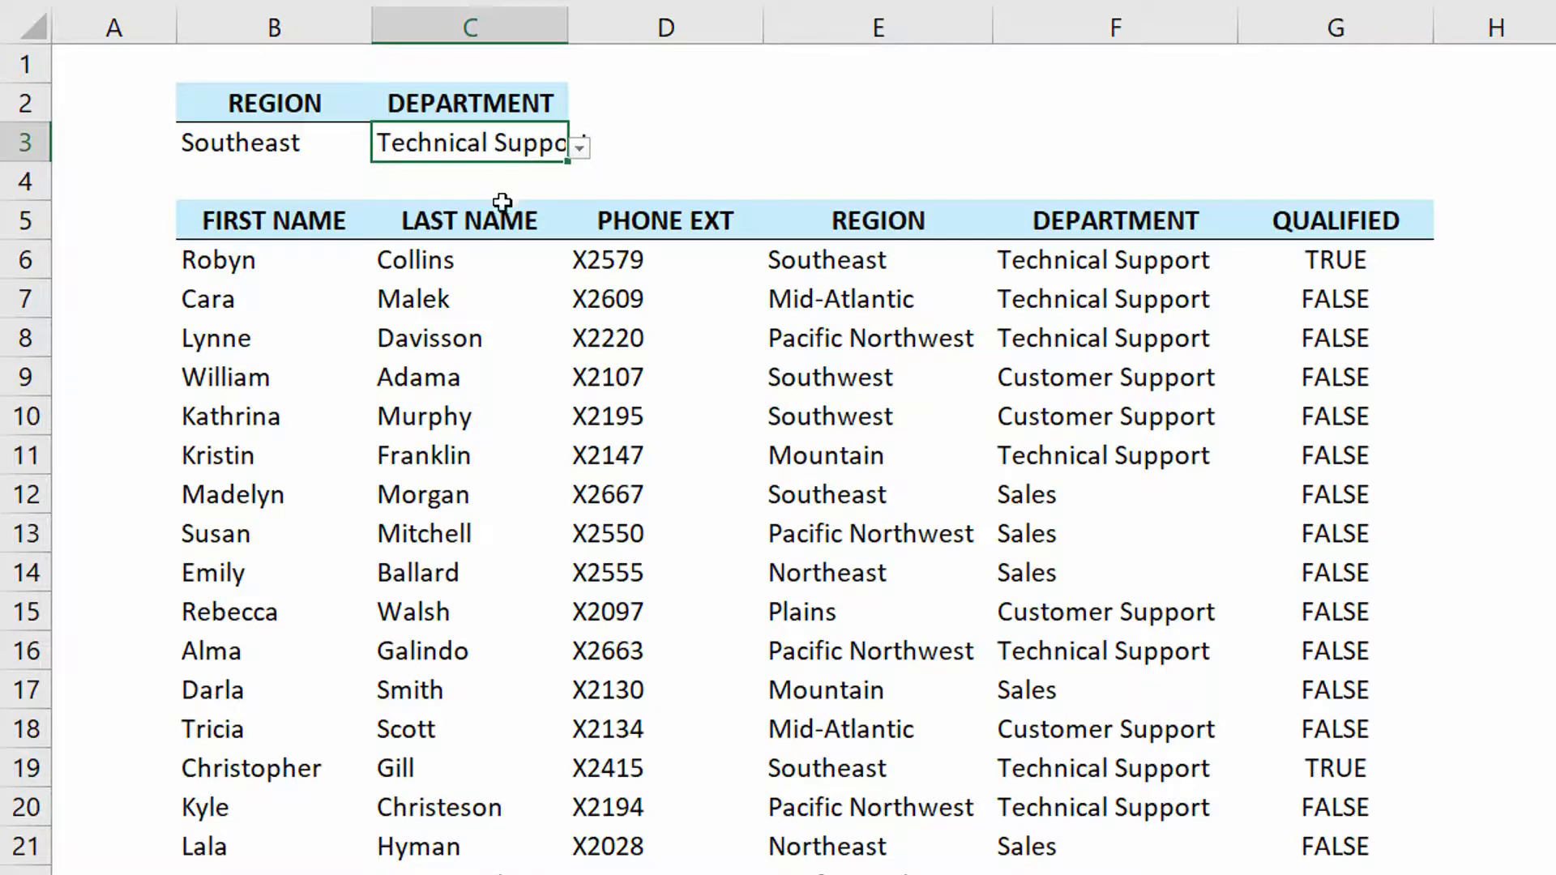
left_click_drag(290, 261, 1289, 253)
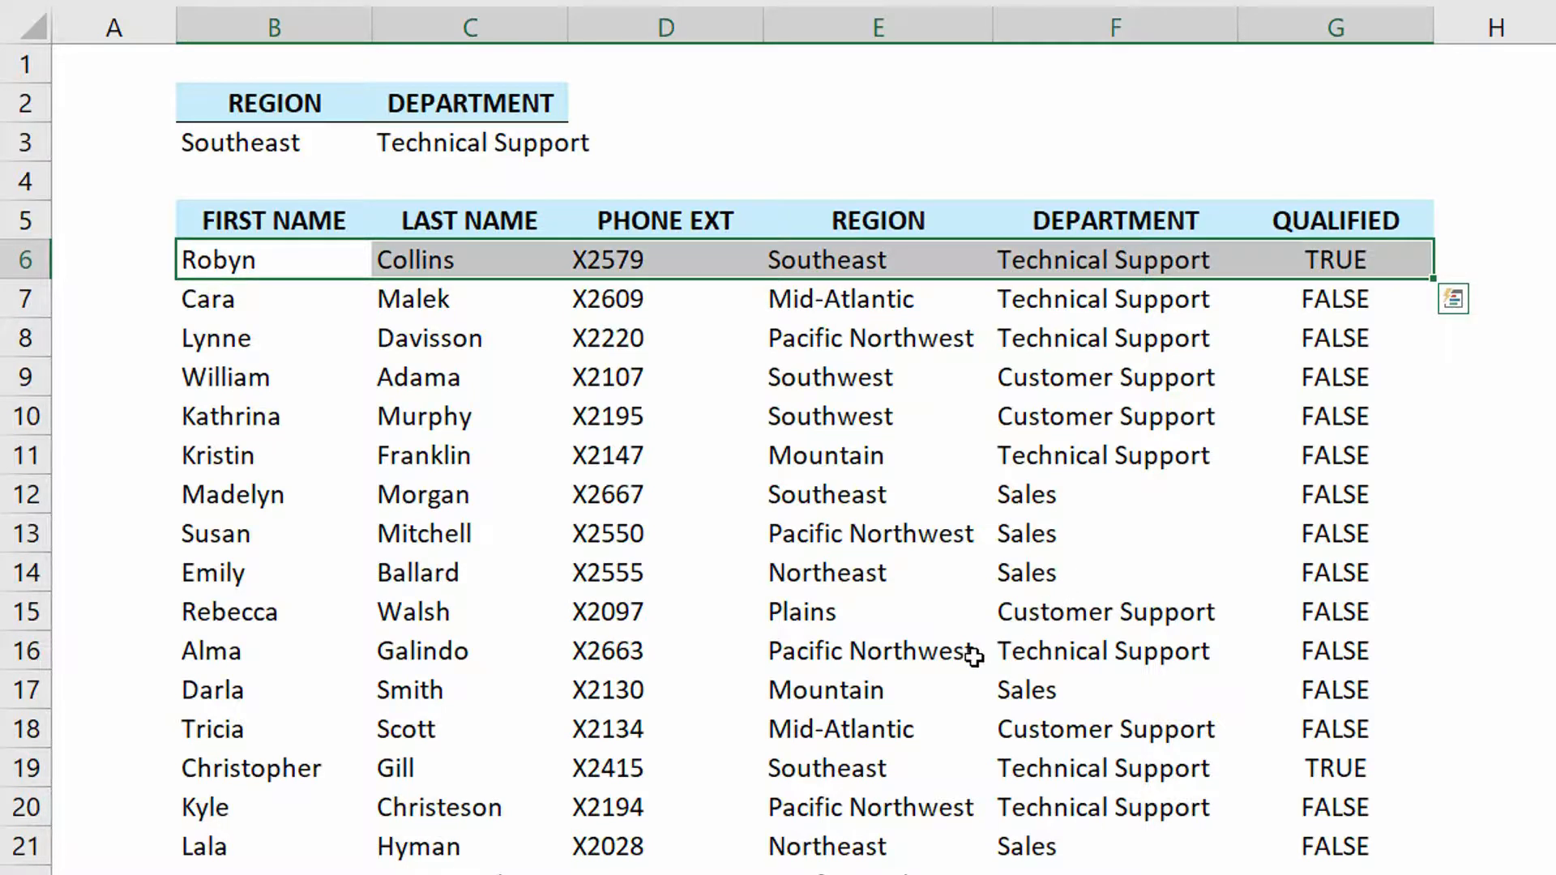
left_click_drag(268, 769, 1305, 764)
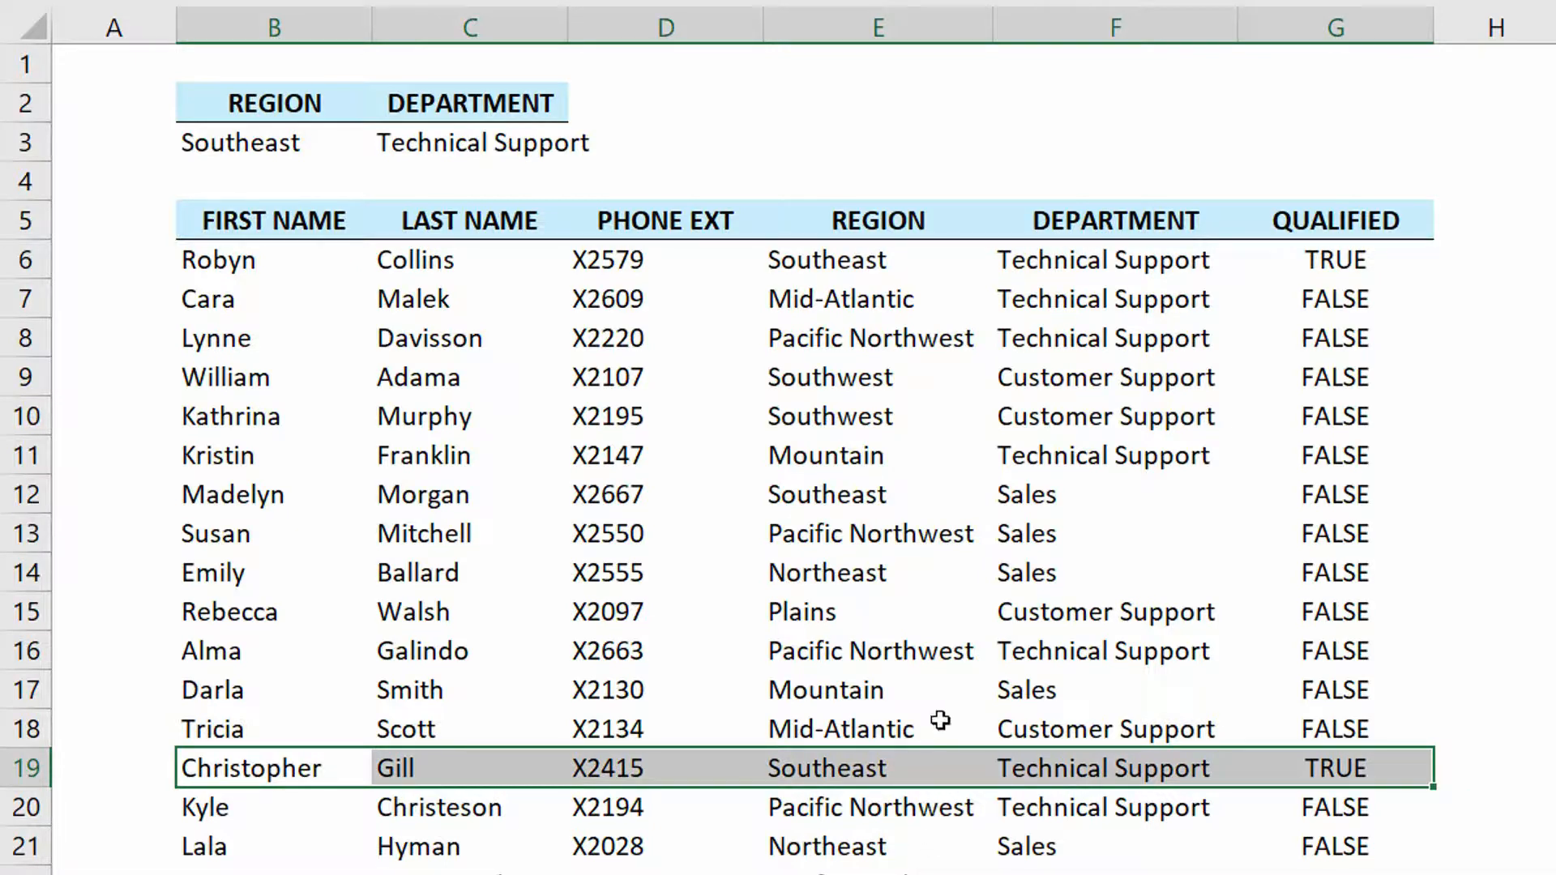
- Turn on AutoFilter for the employee table and widen the Last Name column slightly
left_click(956, 296)
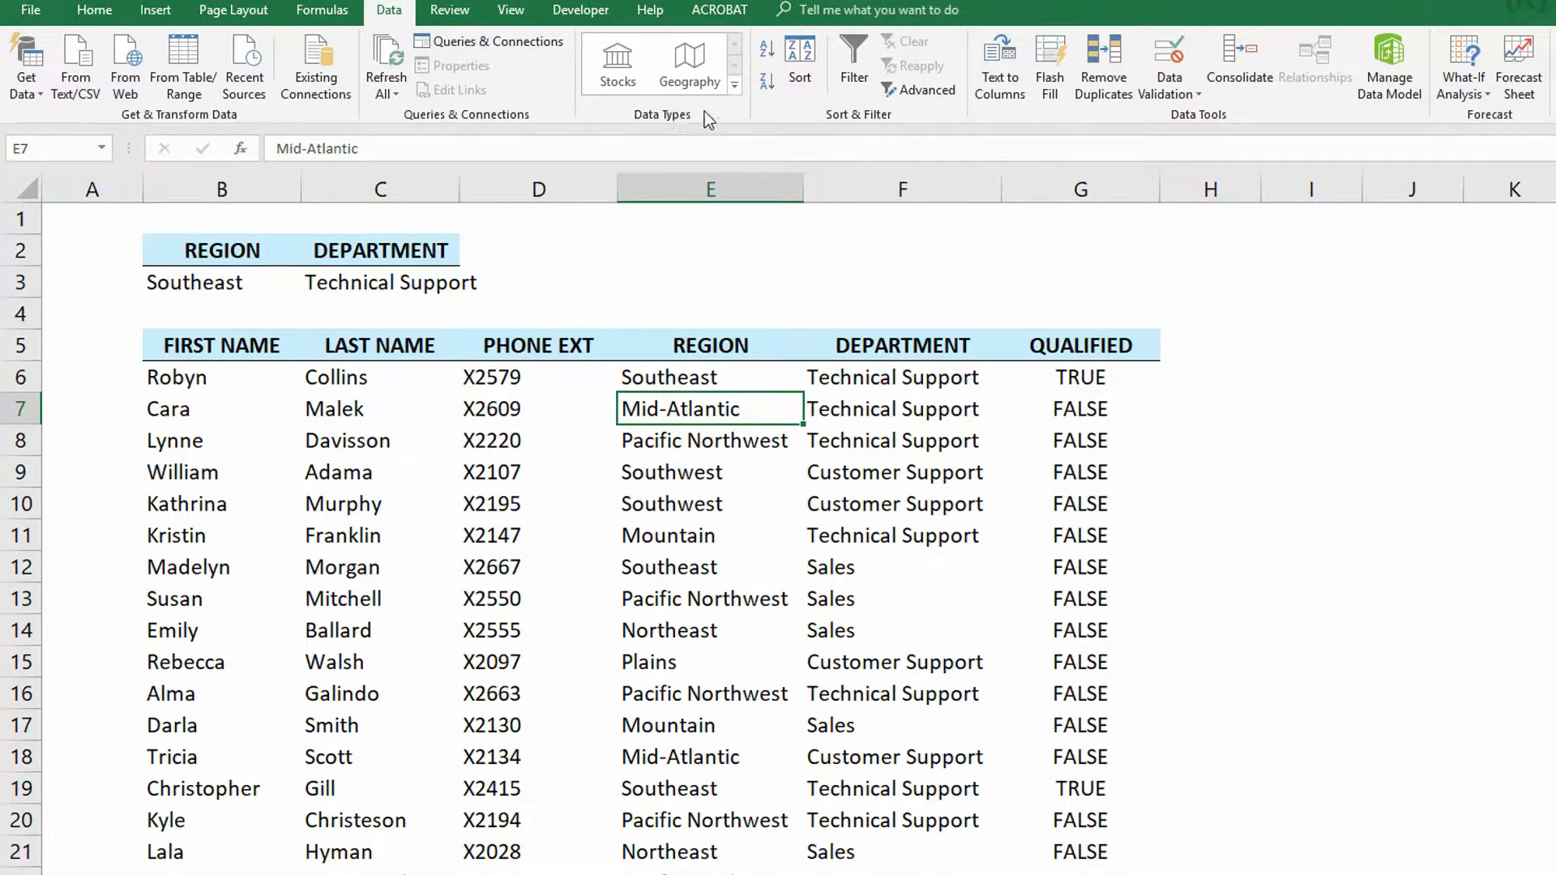
left_click(857, 64)
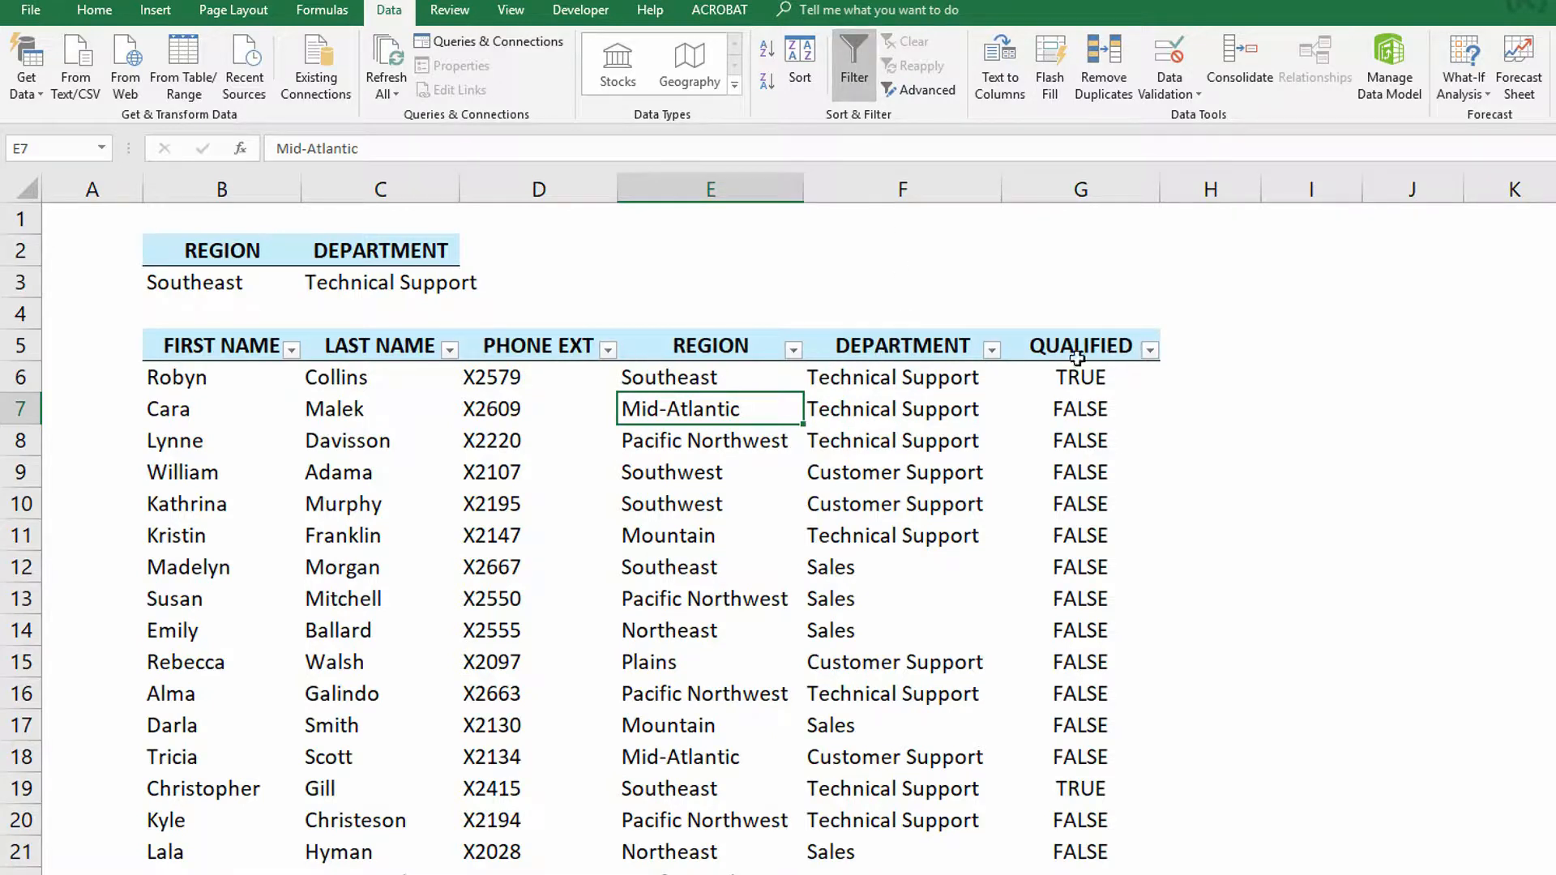
left_click_drag(460, 177, 499, 177)
- Filter the Region column to show only Southeast
left_click(833, 350)
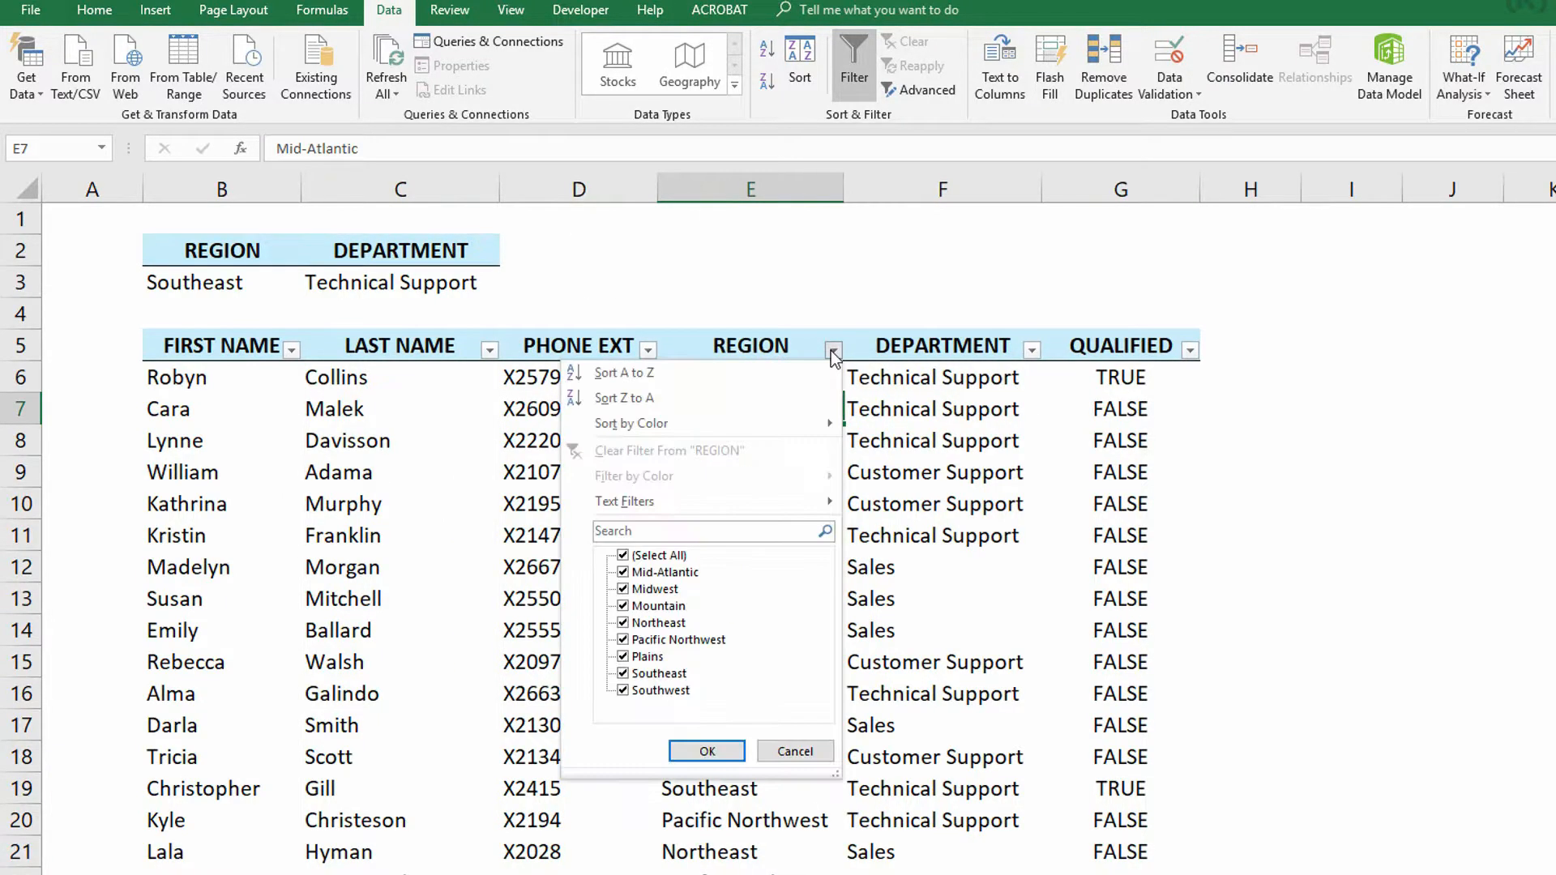
left_click(622, 555)
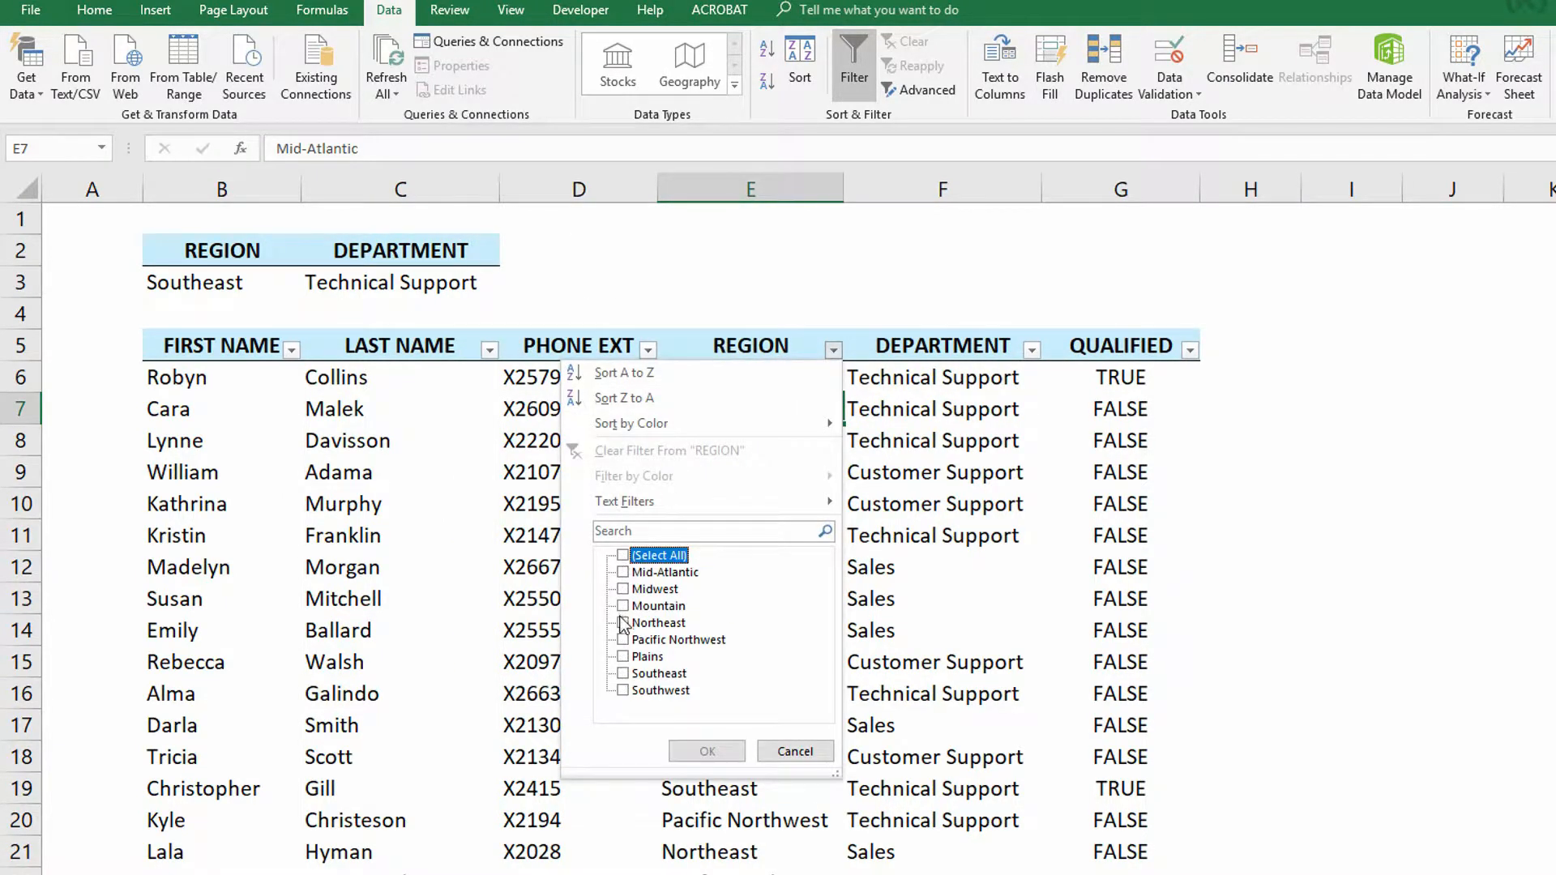
left_click(623, 673)
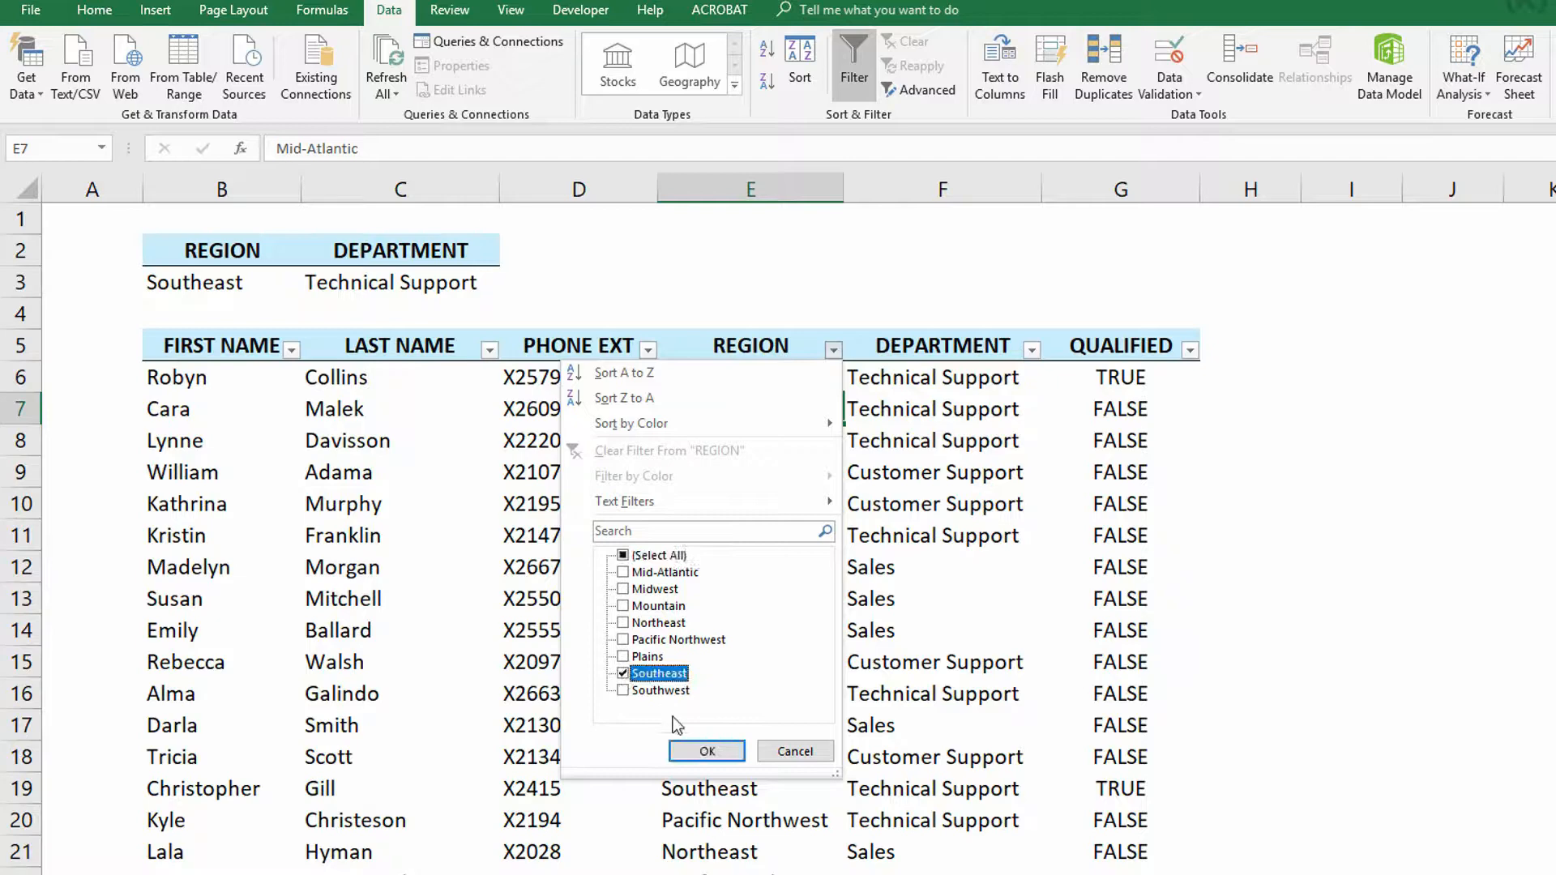
left_click(707, 750)
- Filter the Department column to show only Technical Support, and clear all the table filters
left_click(1031, 350)
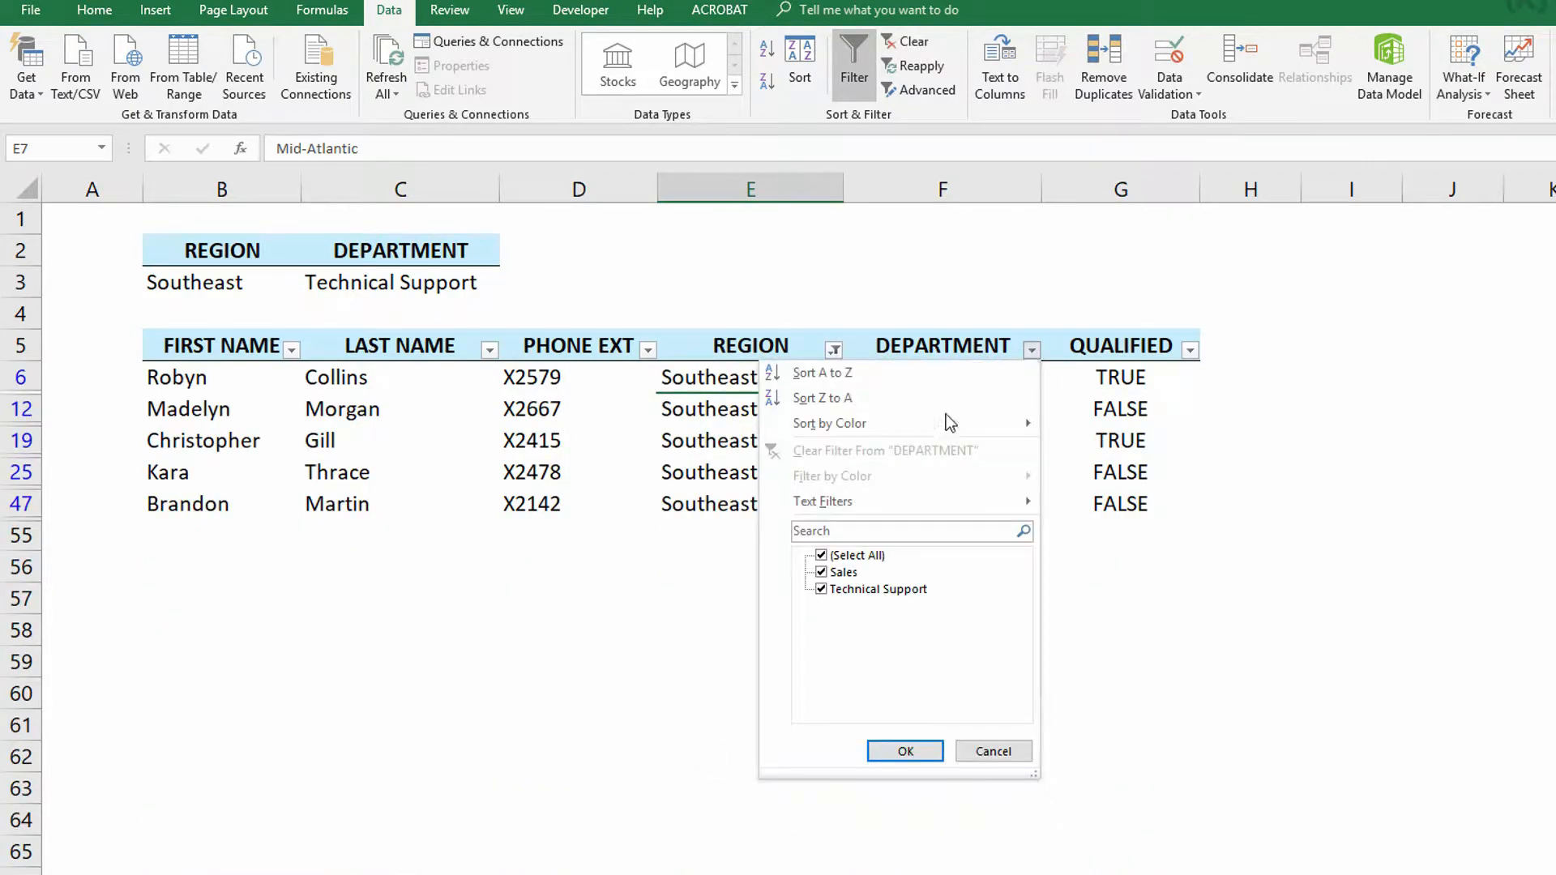
left_click(821, 556)
left_click(820, 591)
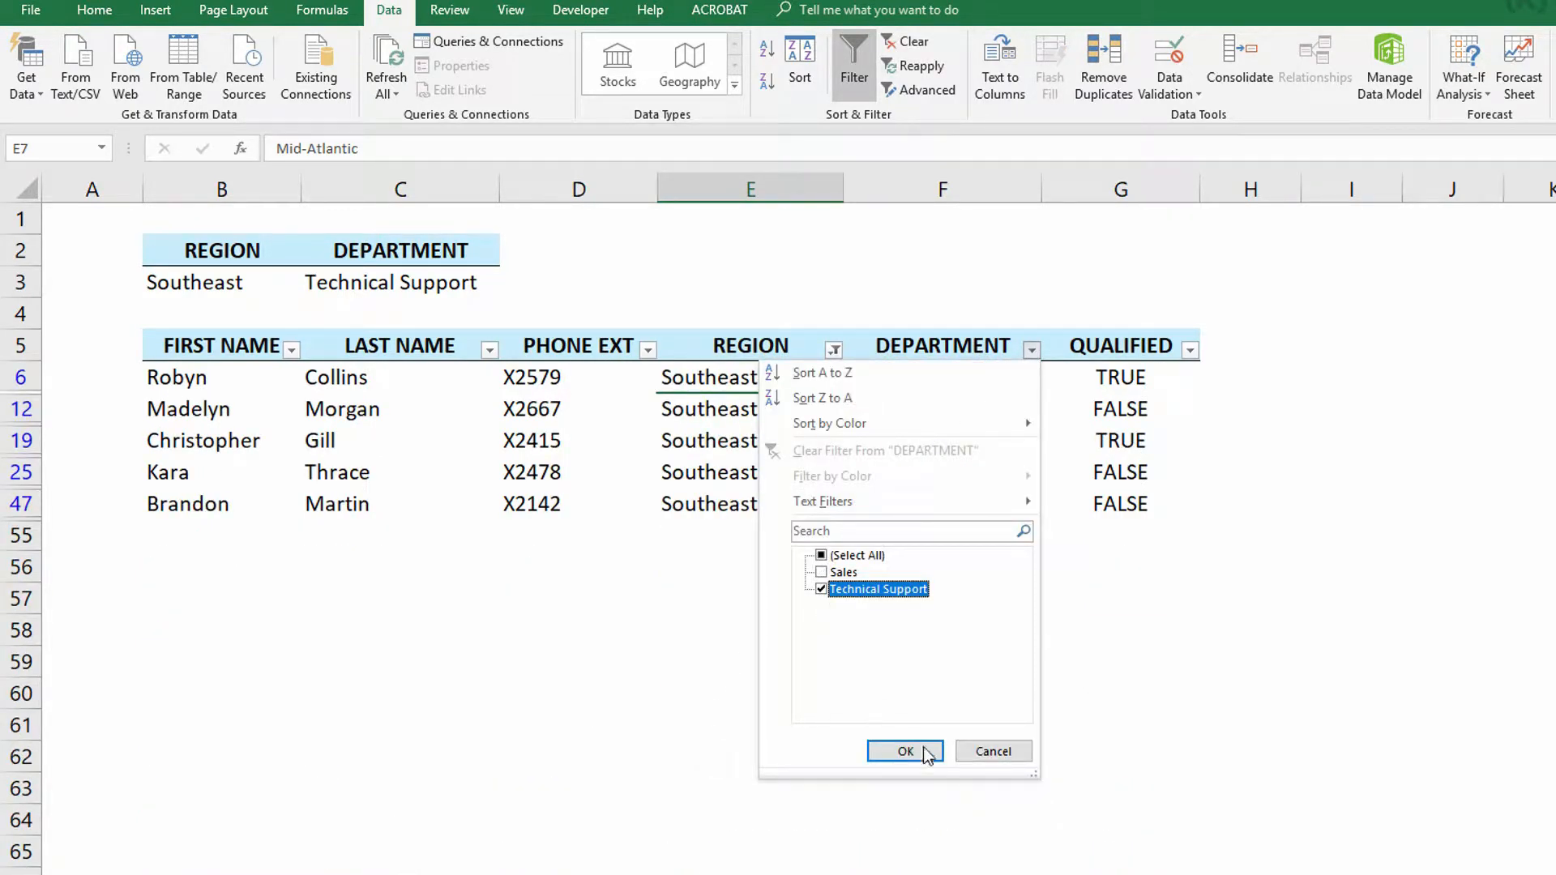
left_click(916, 750)
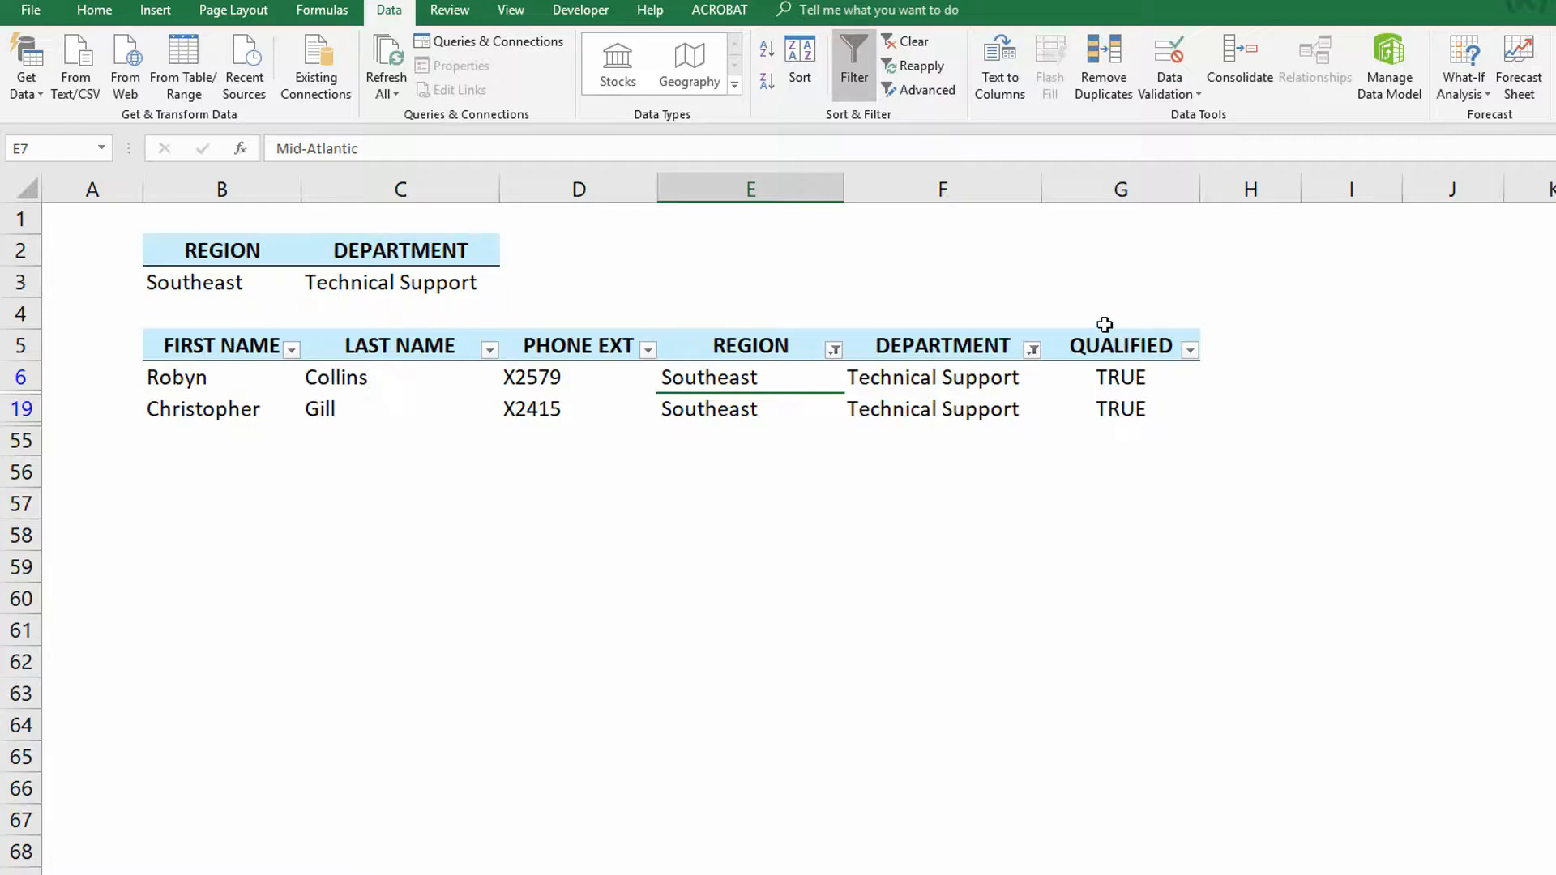
left_click(909, 44)
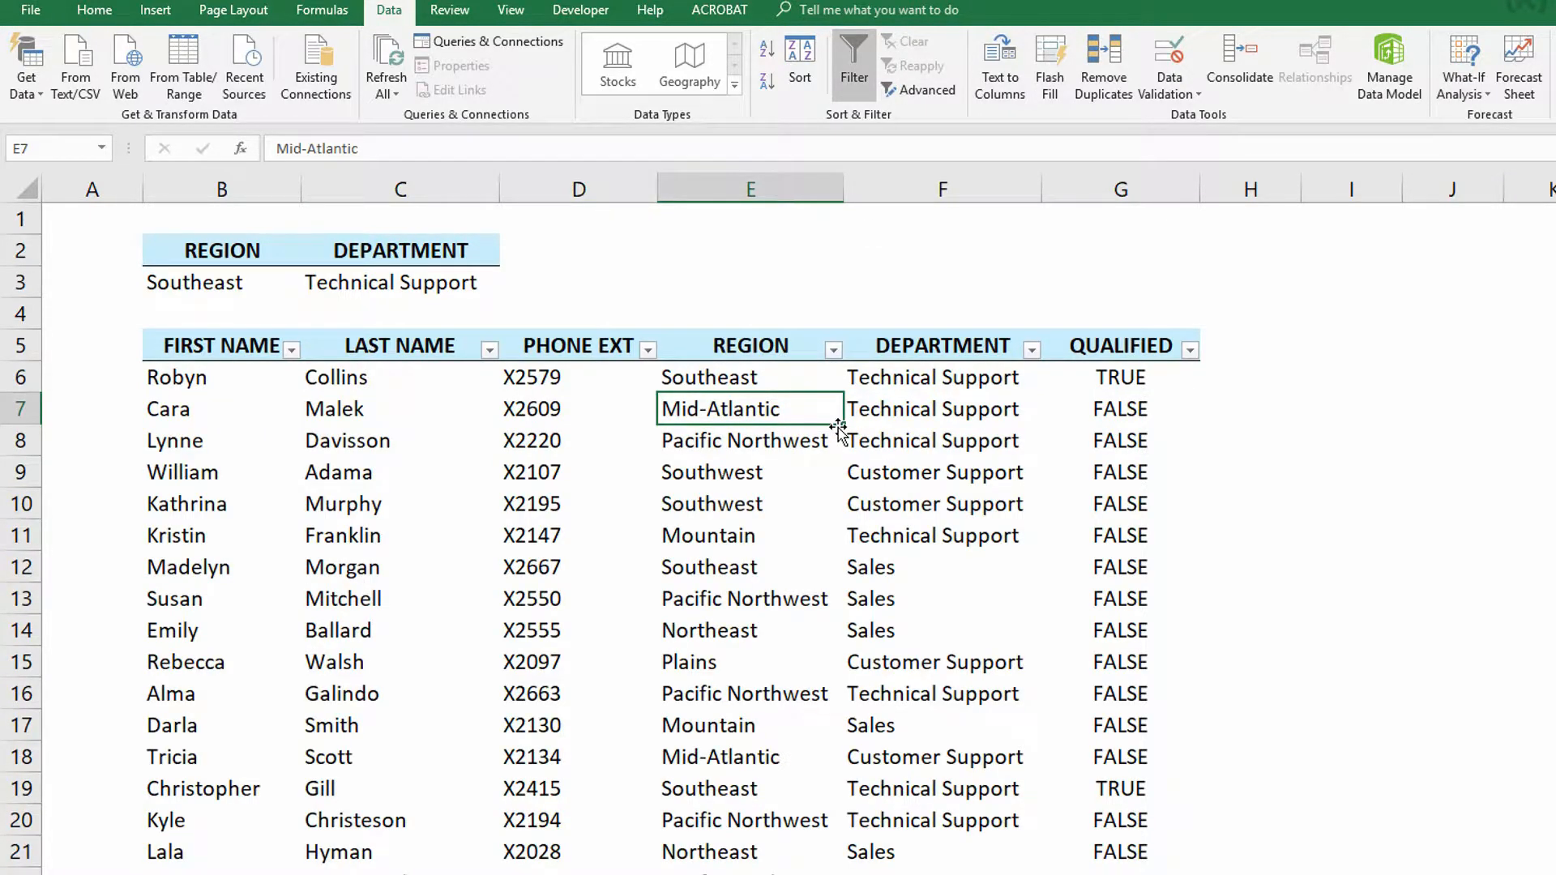
- Filter the Qualified column to show only TRUE rows
left_click(1191, 350)
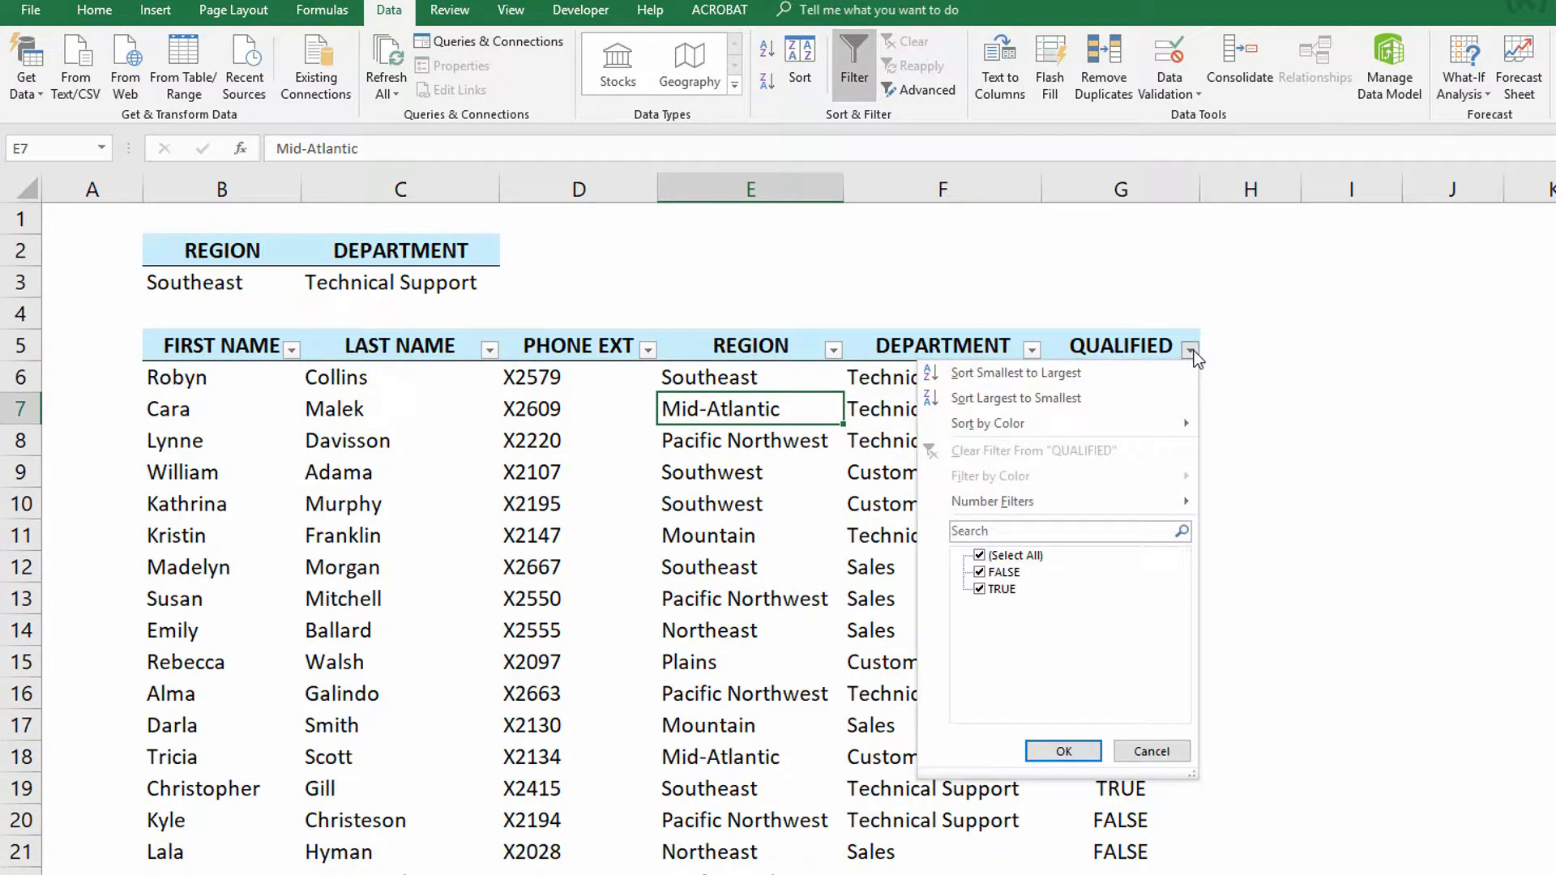
left_click(979, 556)
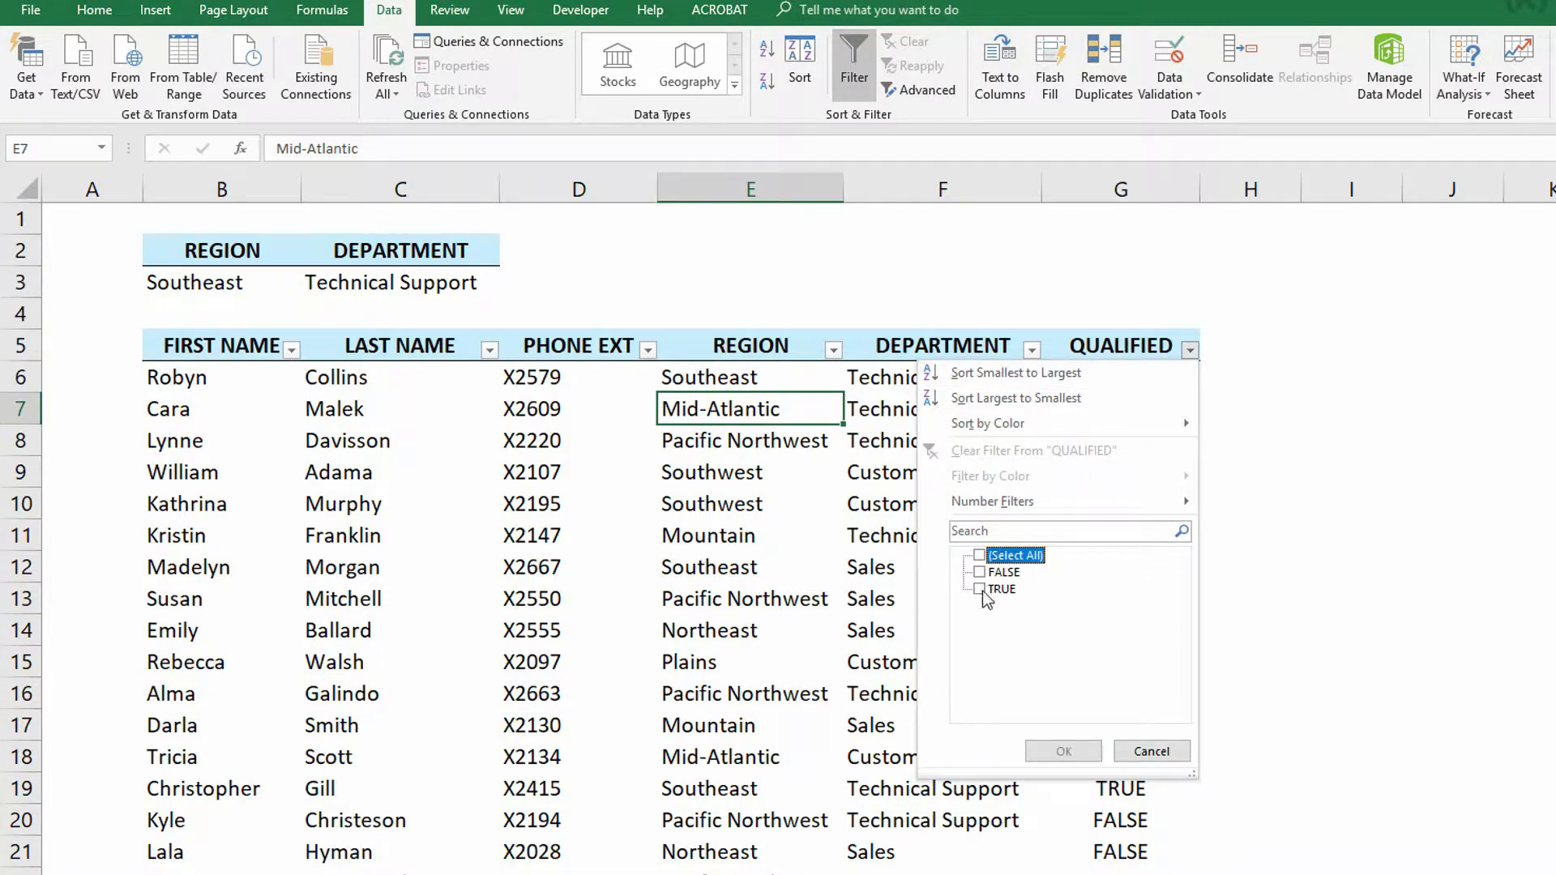
left_click(980, 589)
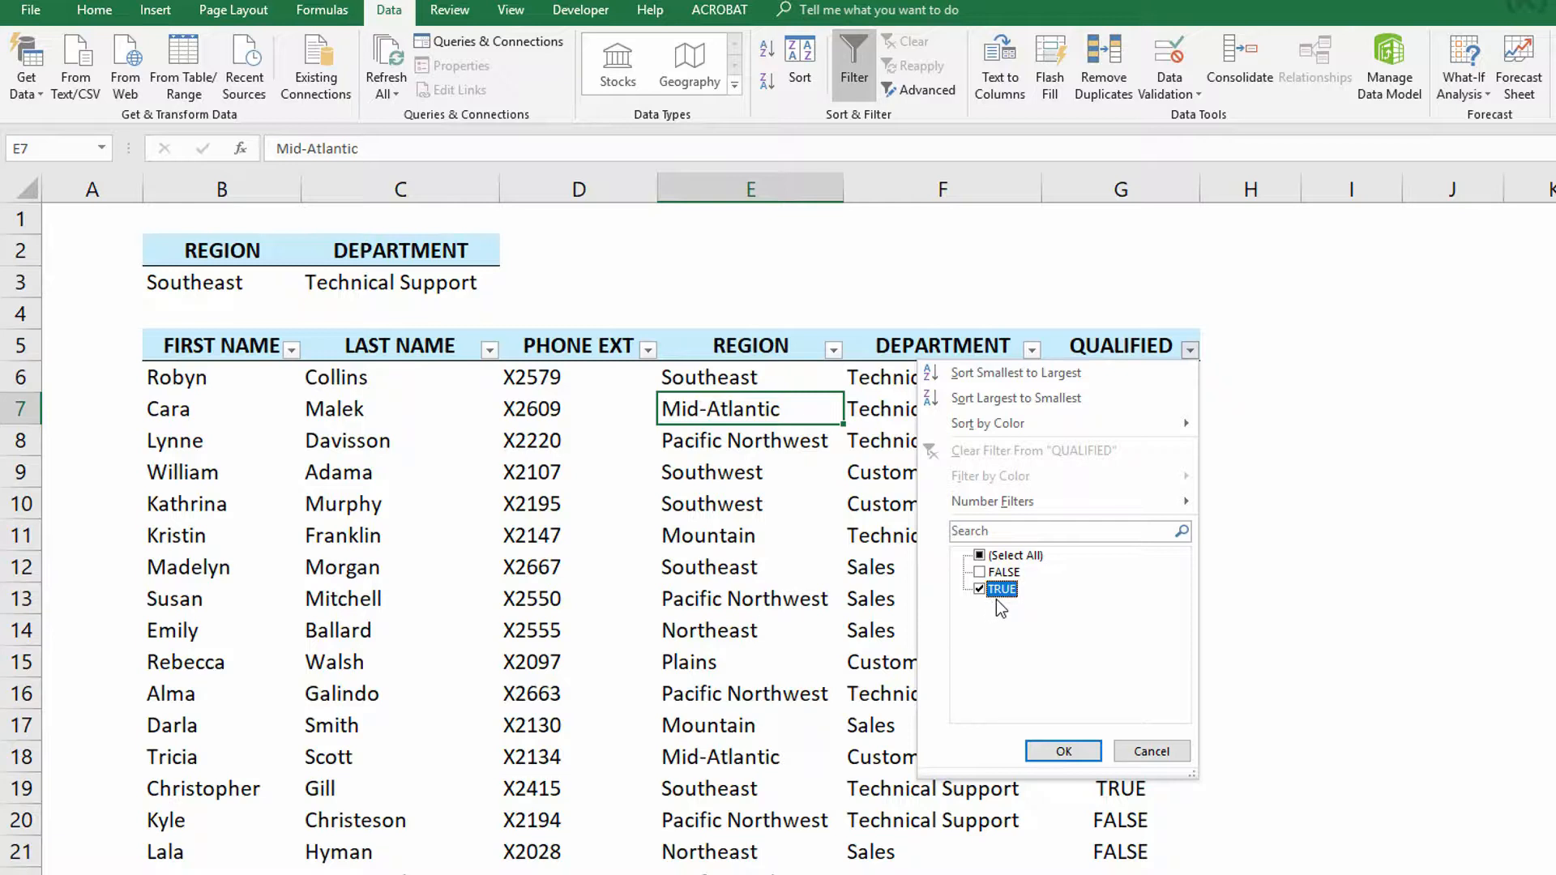
left_click(1063, 751)
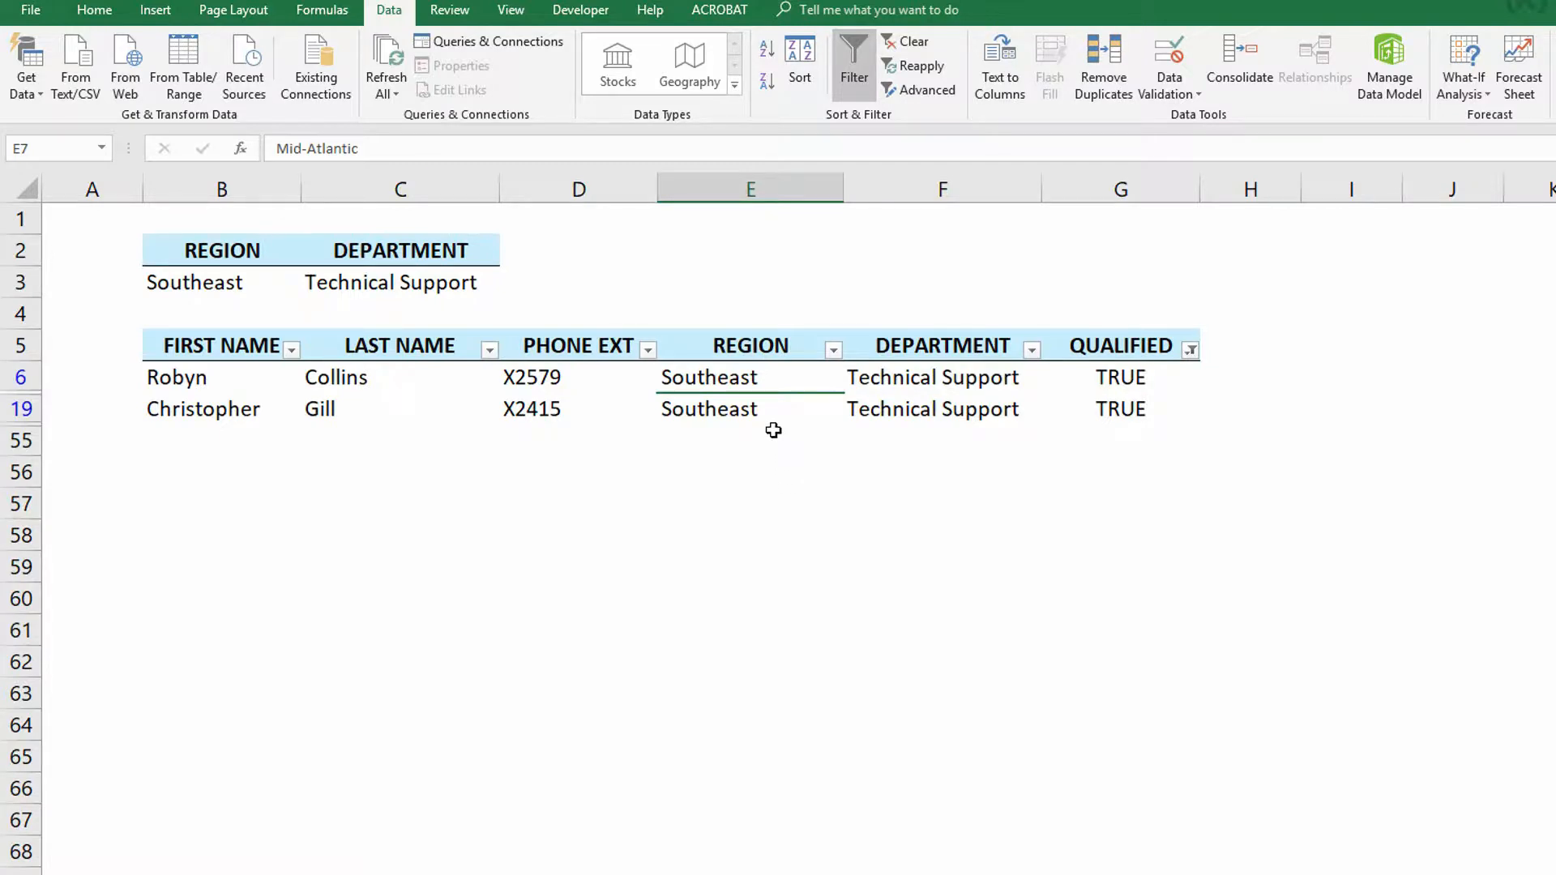
- Switch the Department criteria to Customer Support and reapply the table filter
left_click(367, 289)
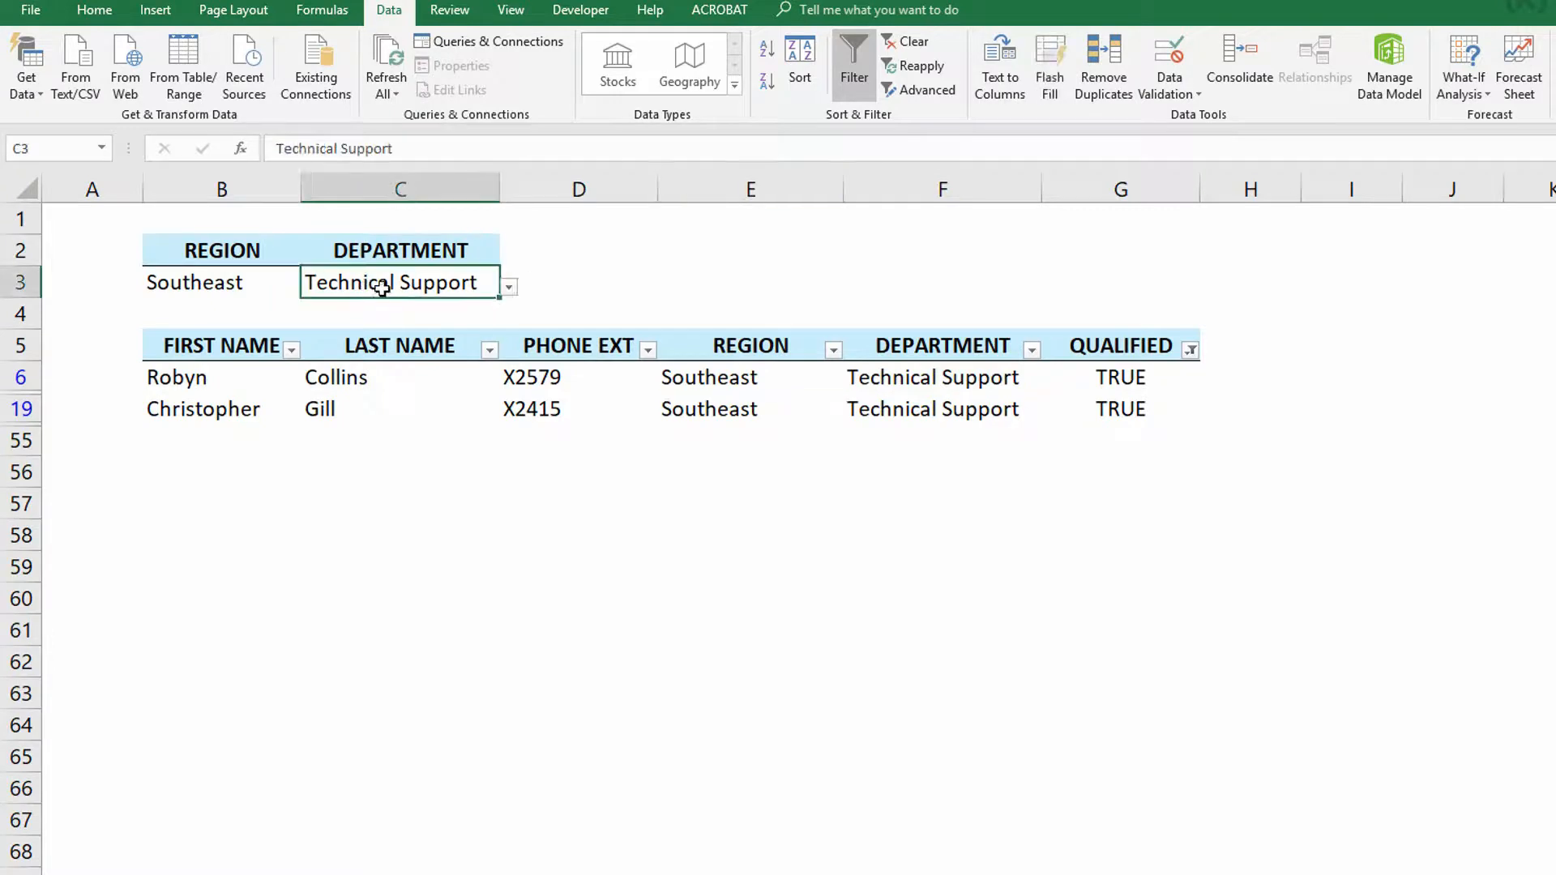
left_click(508, 287)
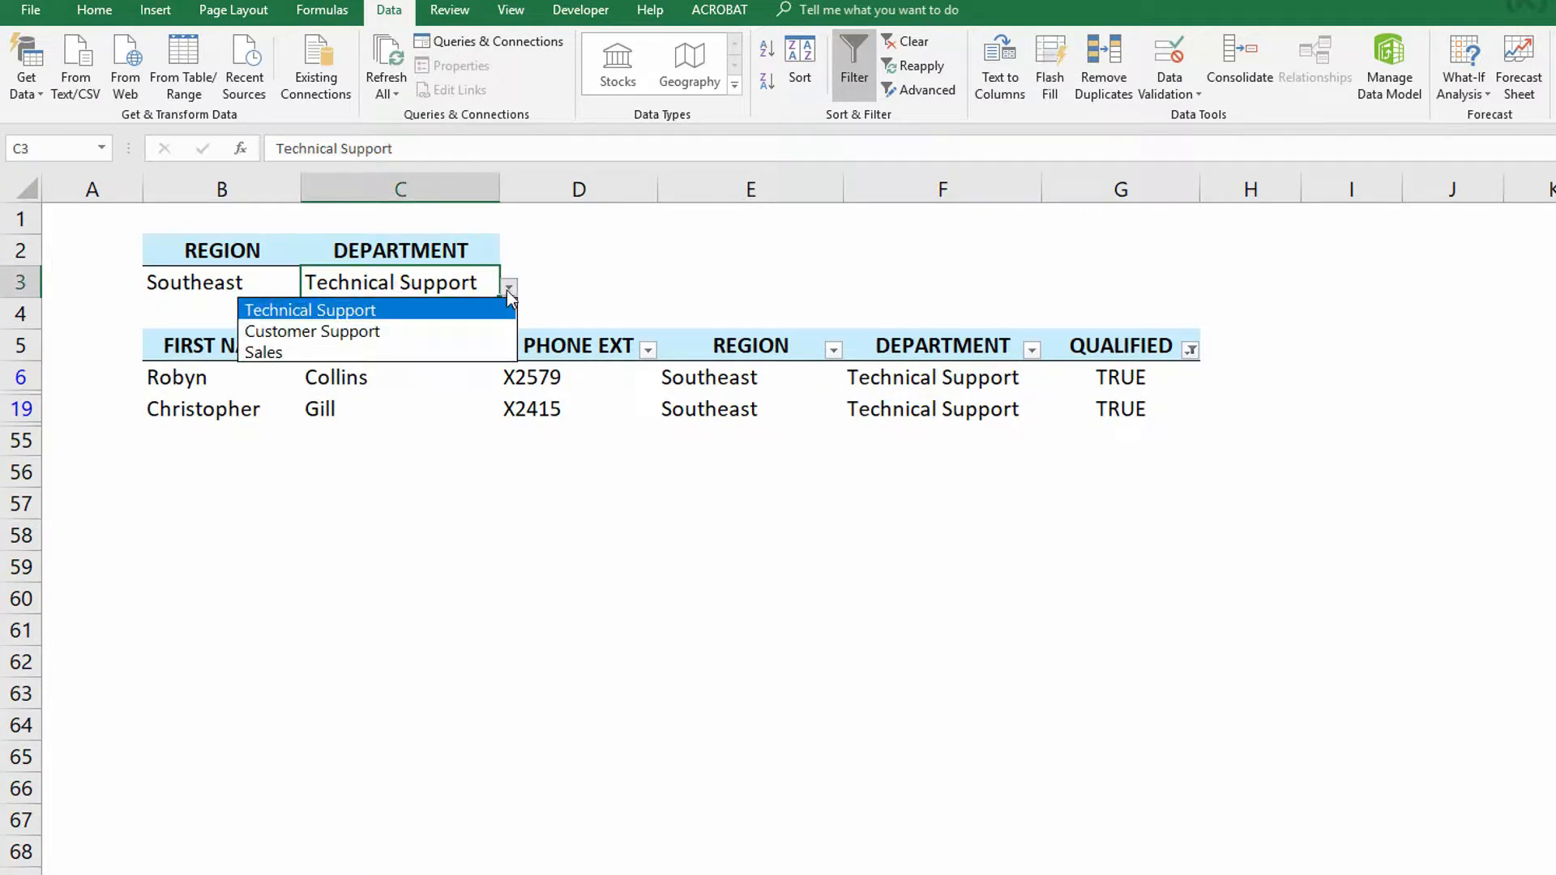
left_click(439, 331)
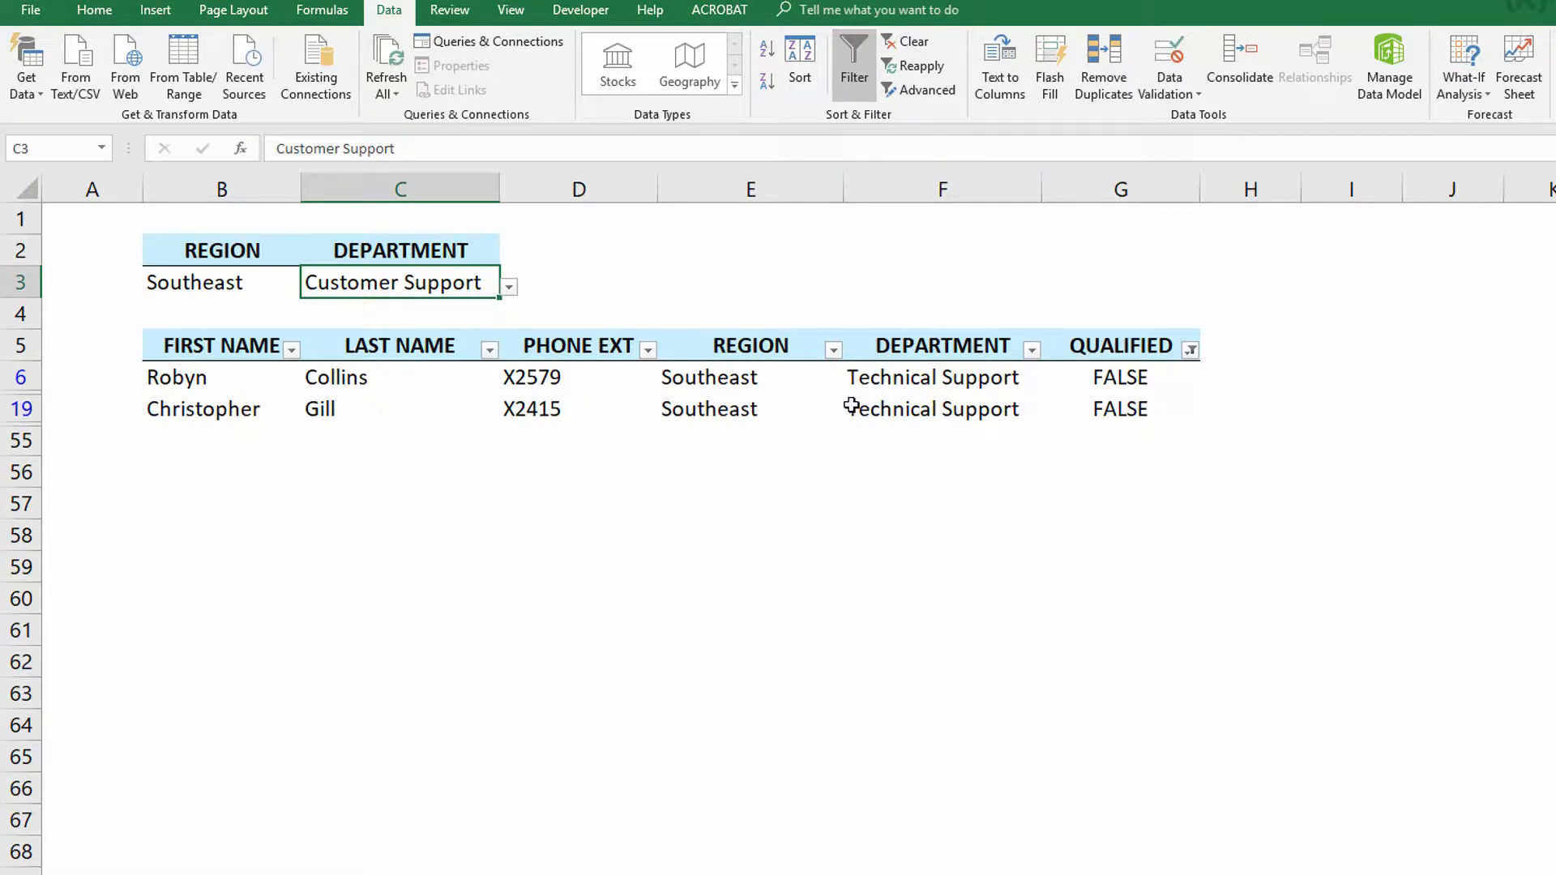
left_click(923, 66)
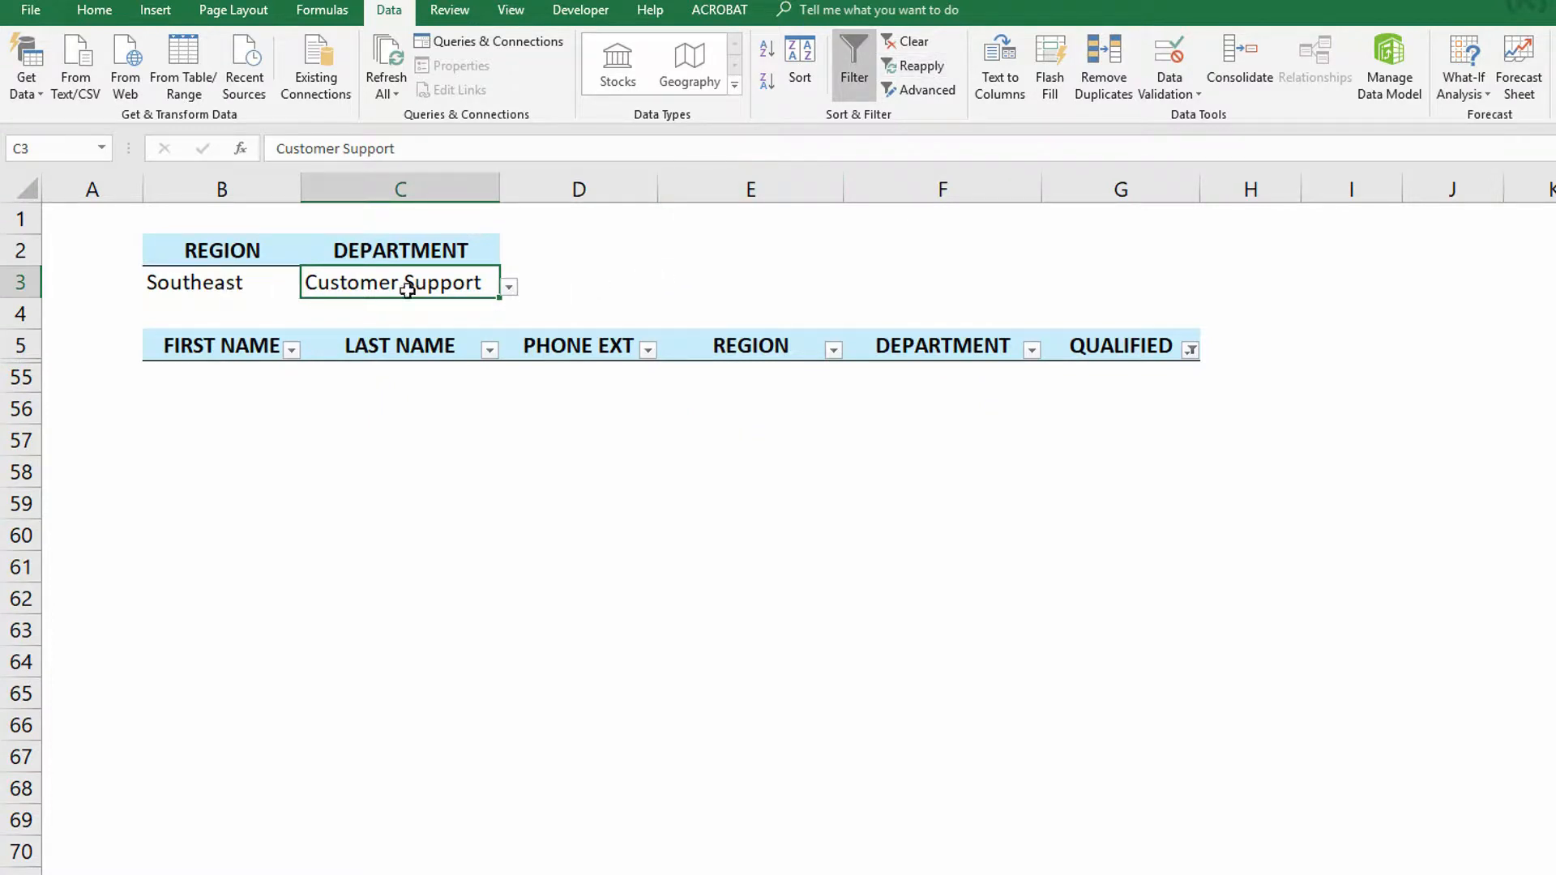
- Switch the Department criteria to Sales and reapply the table filter
left_click(509, 288)
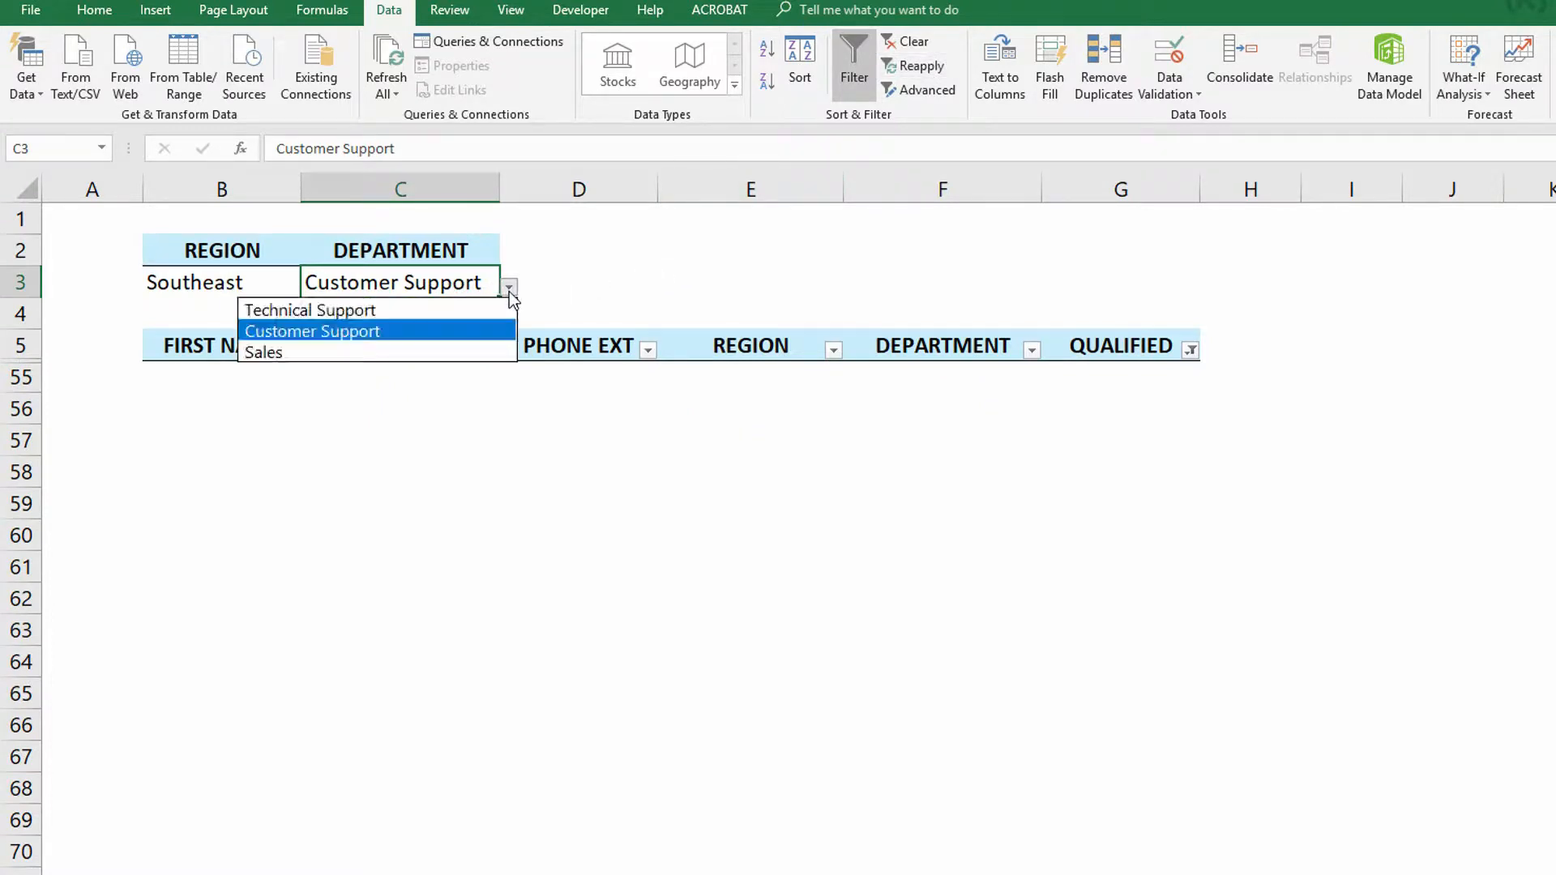
left_click(427, 352)
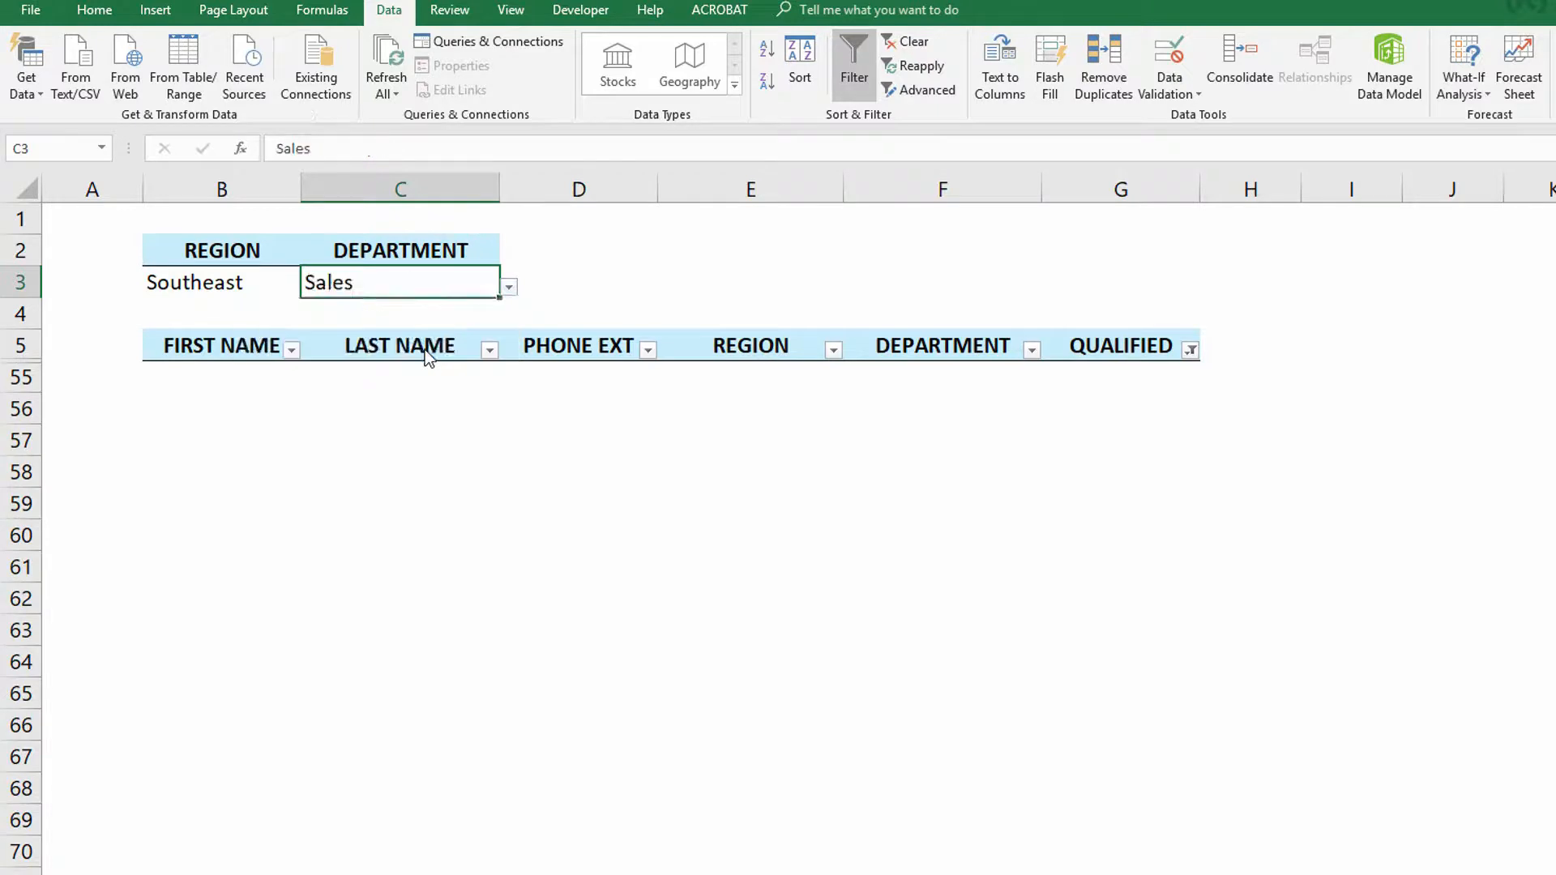
left_click(922, 67)
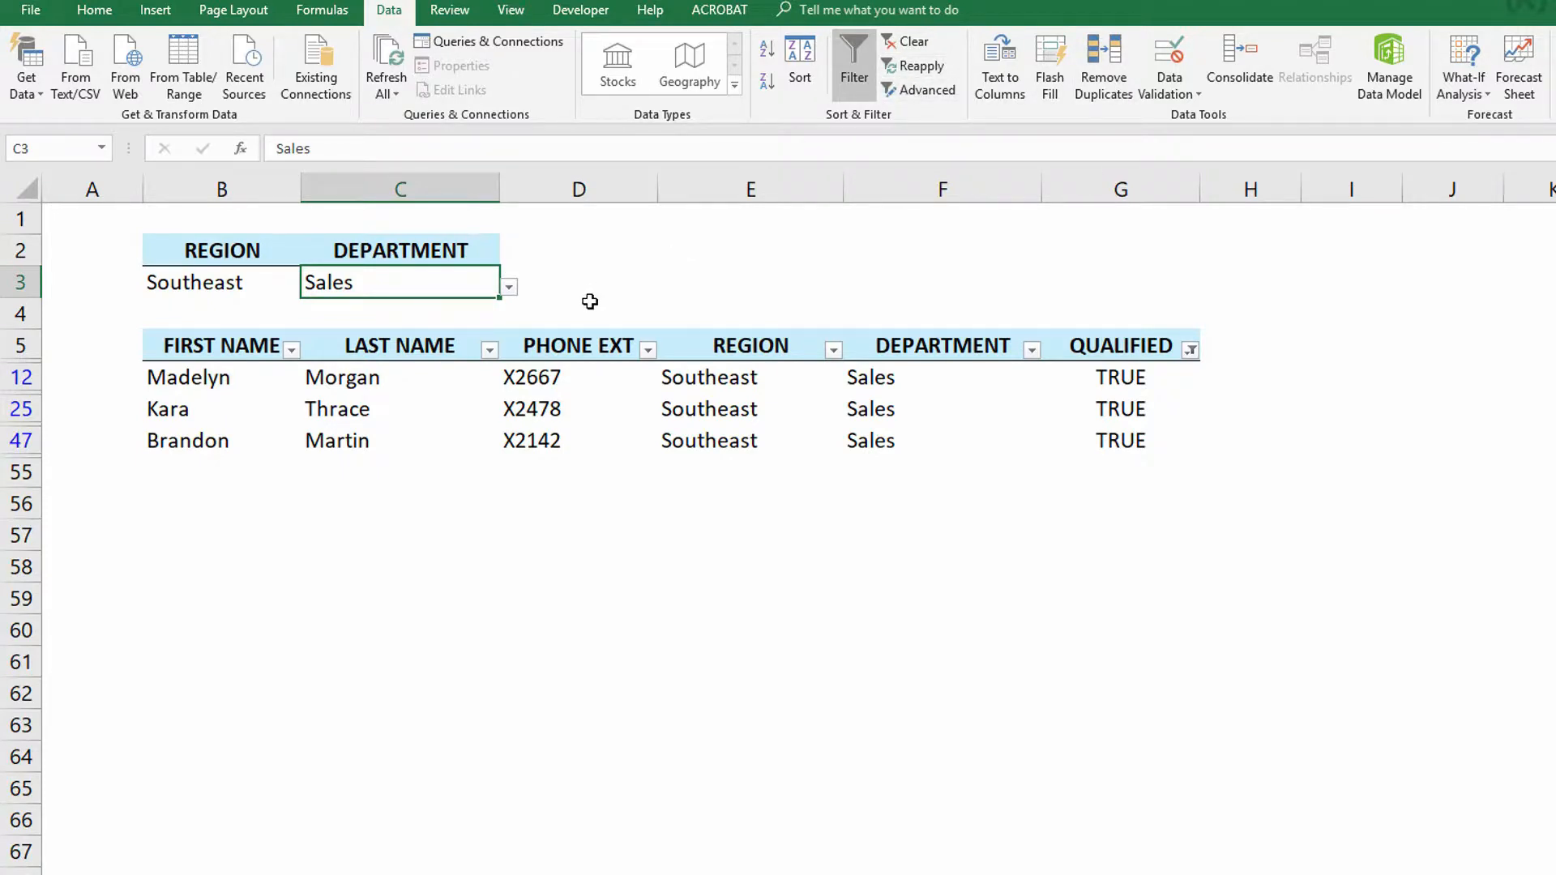
- Save the workbook as an Excel Macro-Enabled Workbook (*.xlsm) on the Desktop under its current name
left_click(12, 11)
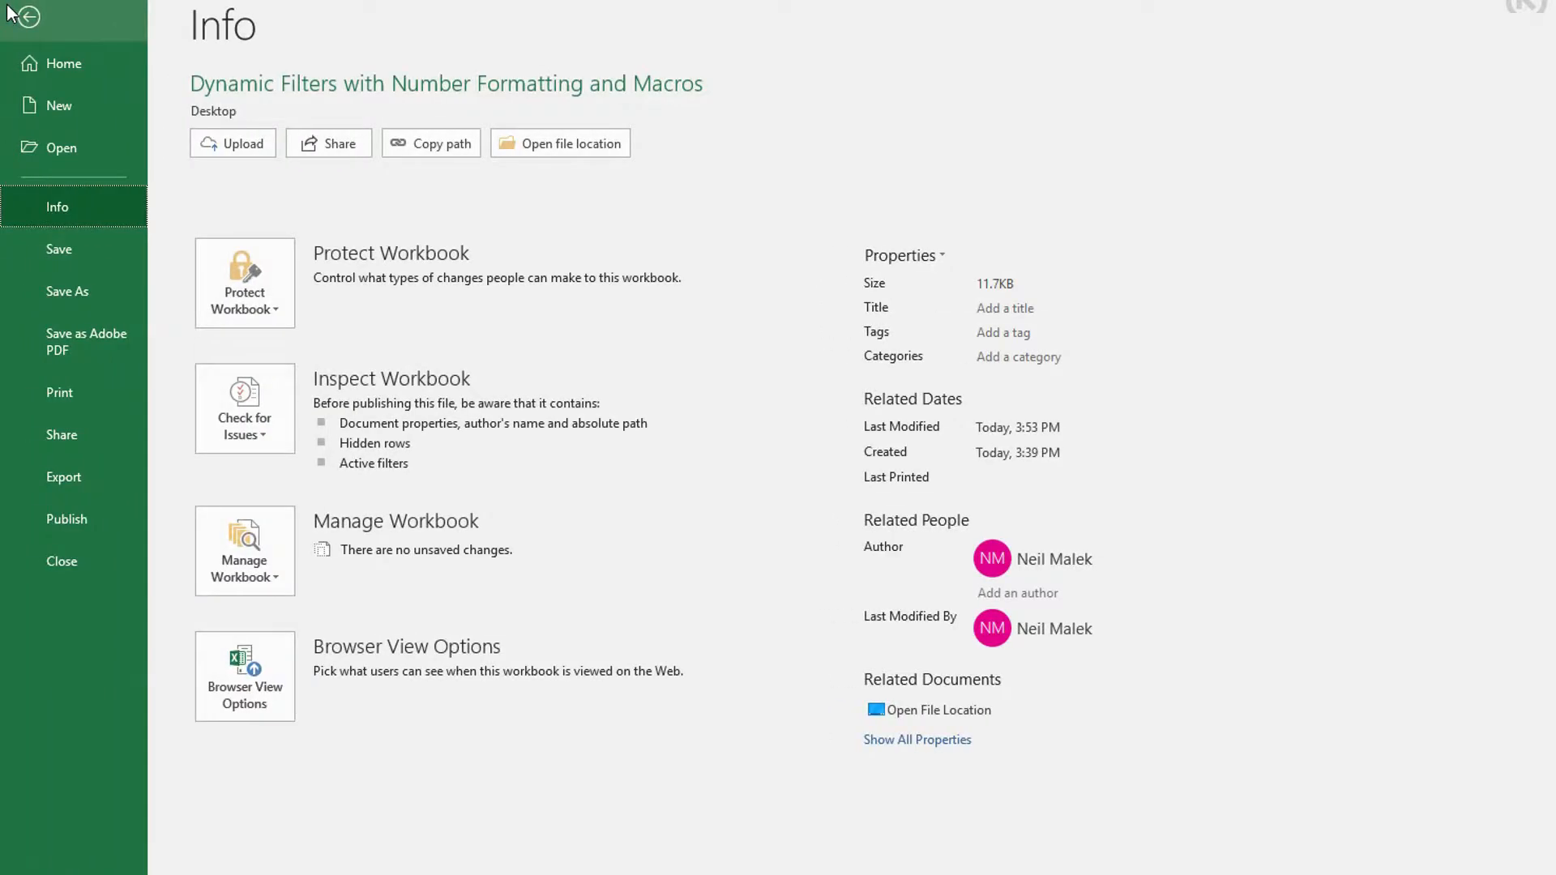
left_click(107, 293)
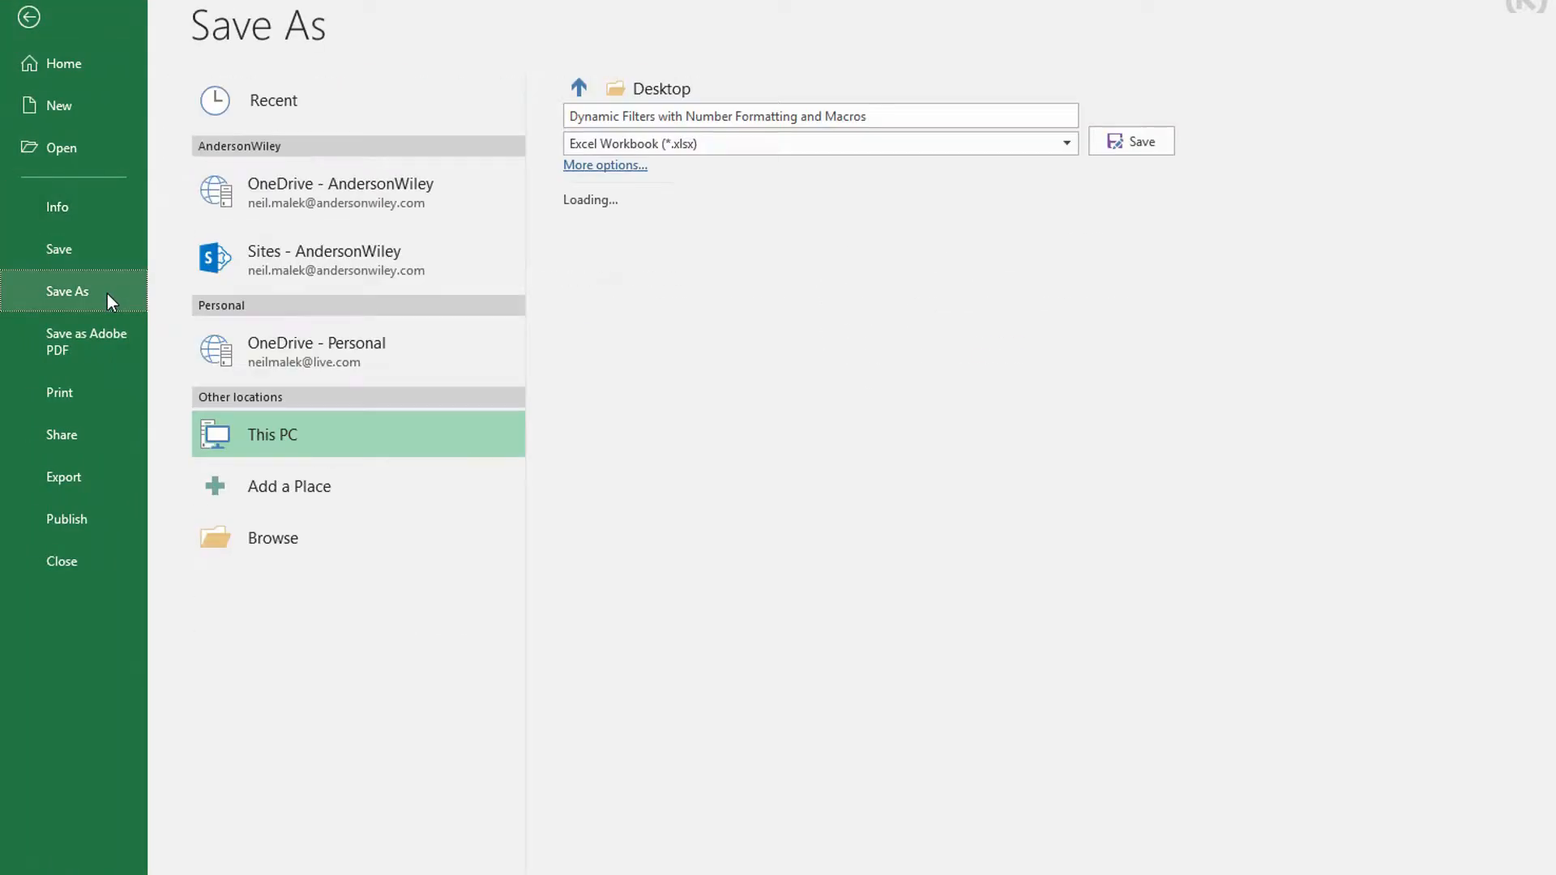
left_click(872, 145)
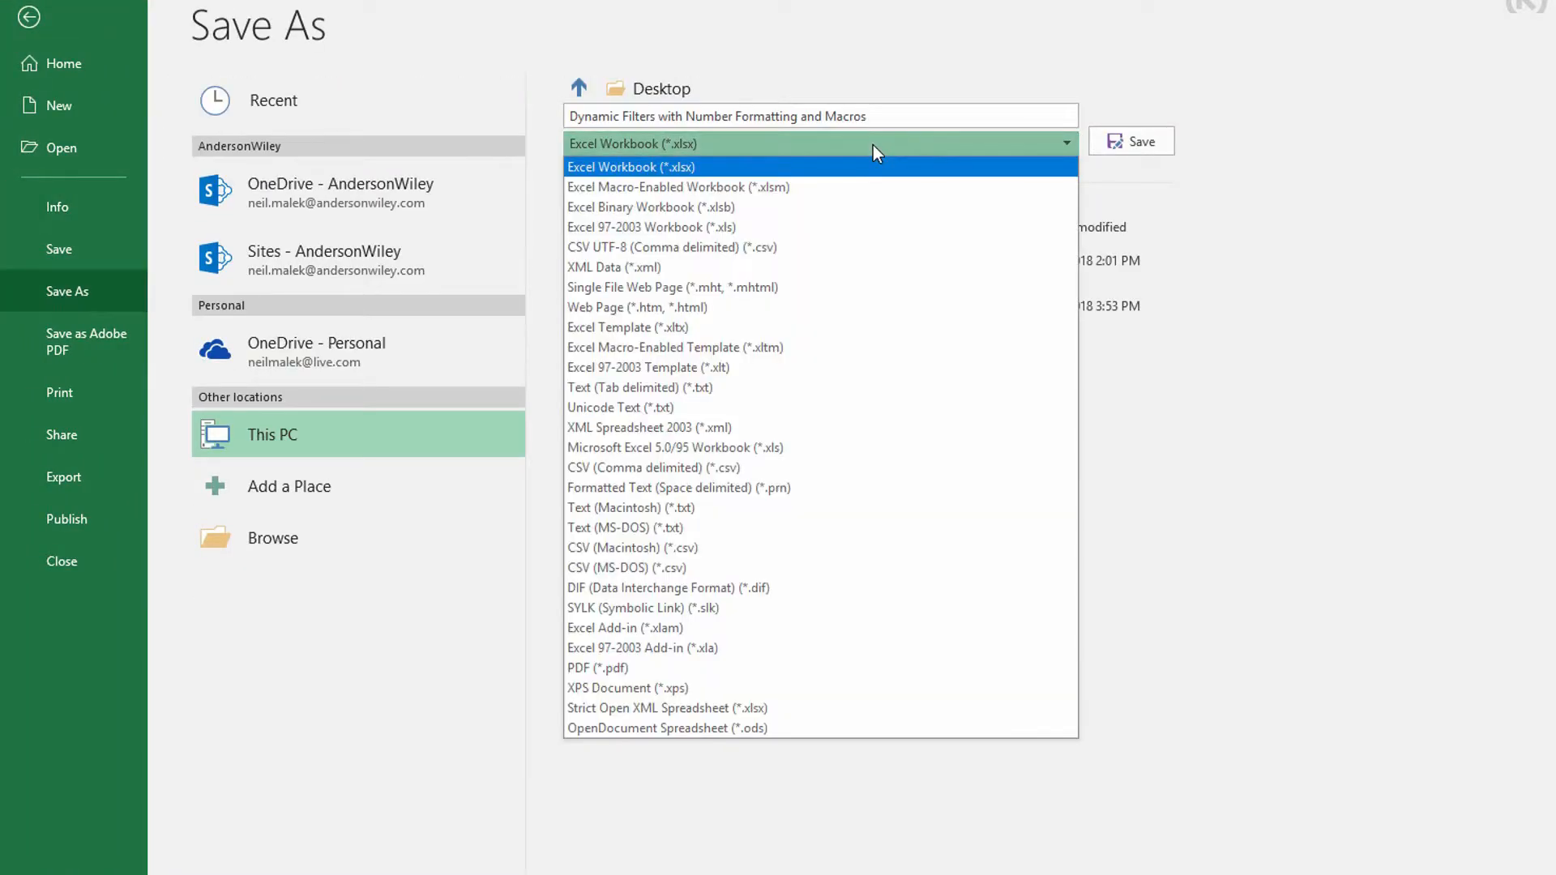
left_click(860, 187)
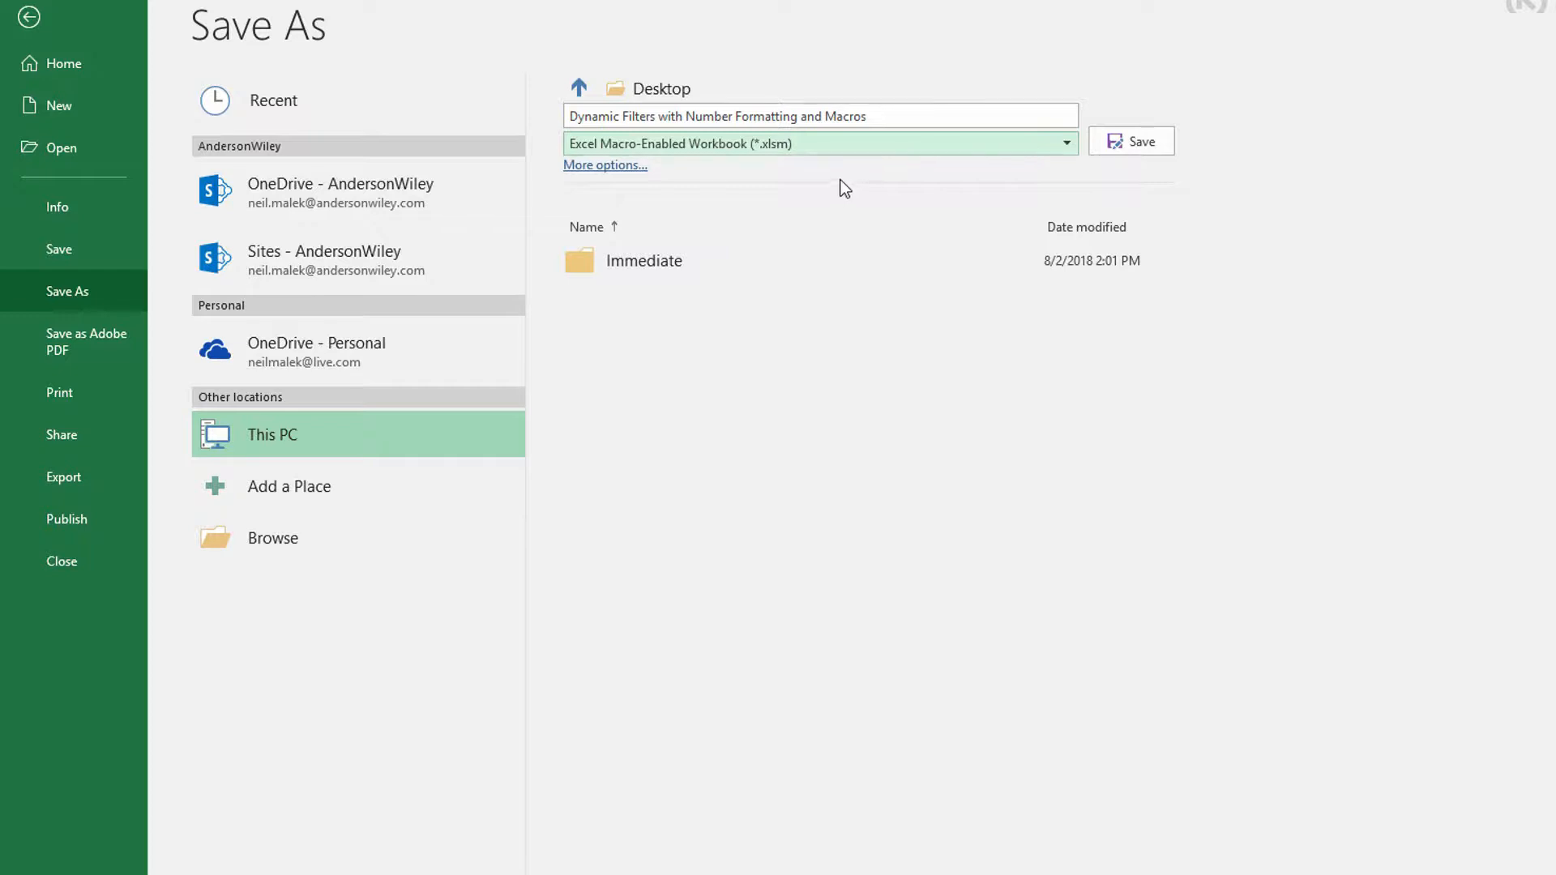
left_click(1126, 144)
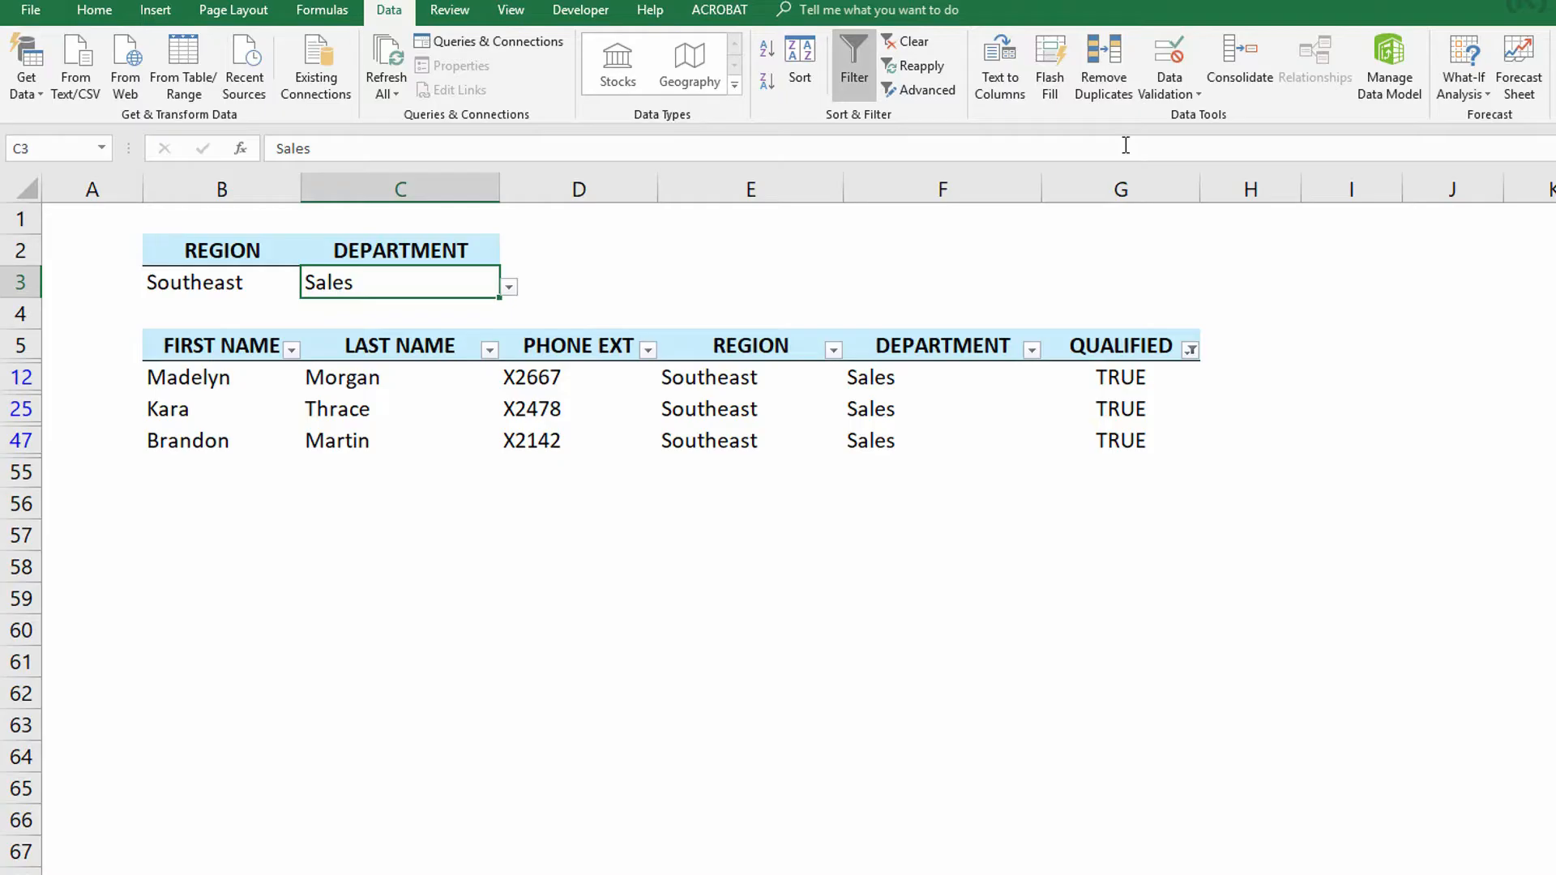
- Record a macro named RefreshFilter that reapplies the table filter, then stop recording
left_click(581, 11)
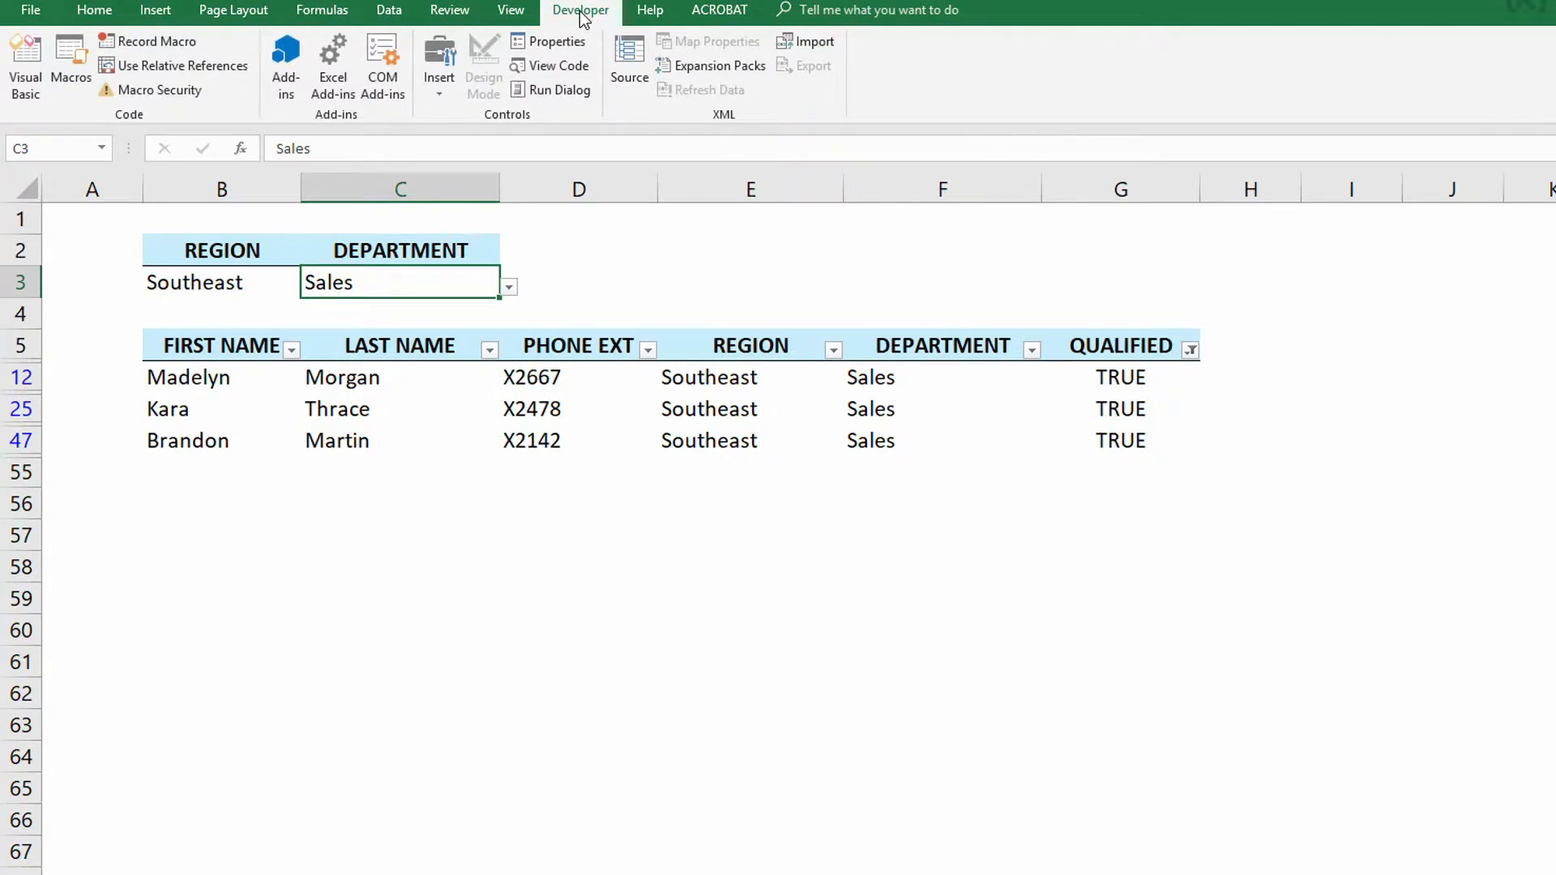
left_click(165, 40)
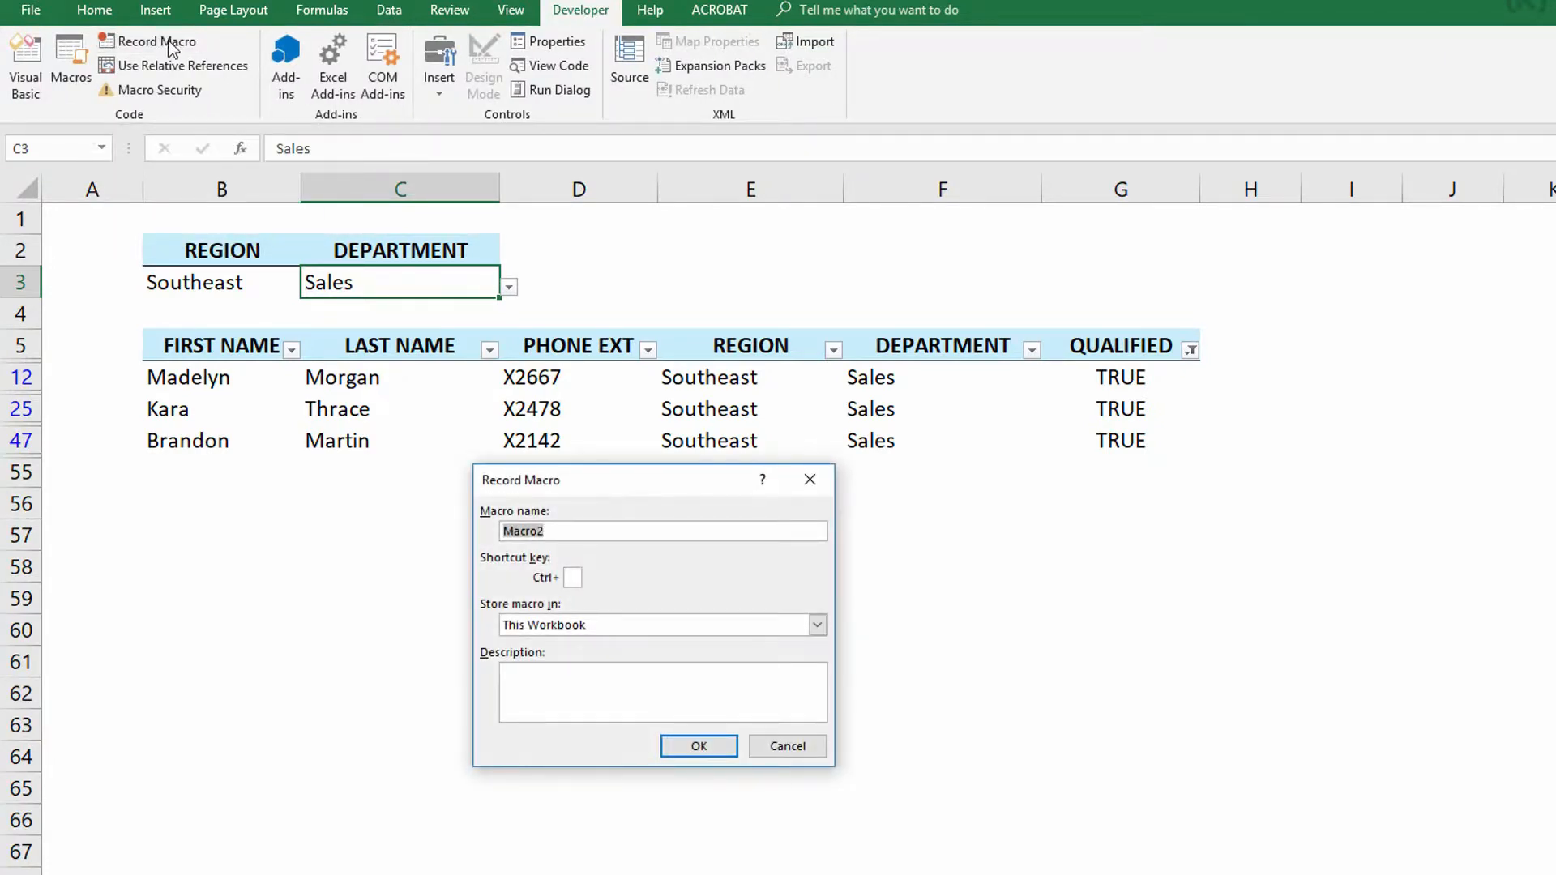
type("RefreshFilter")
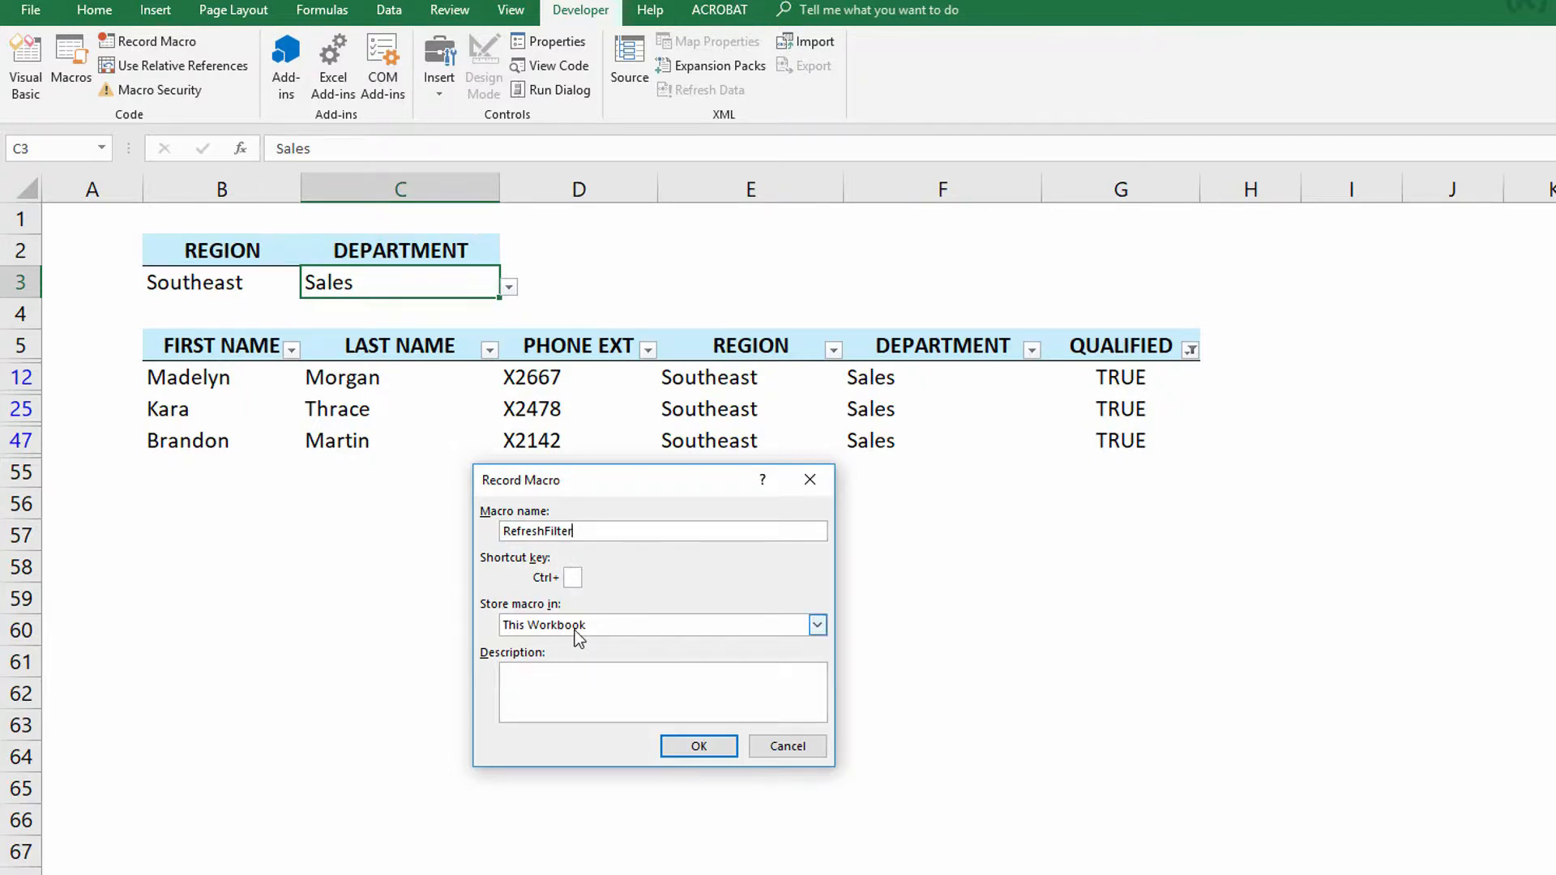
left_click(690, 746)
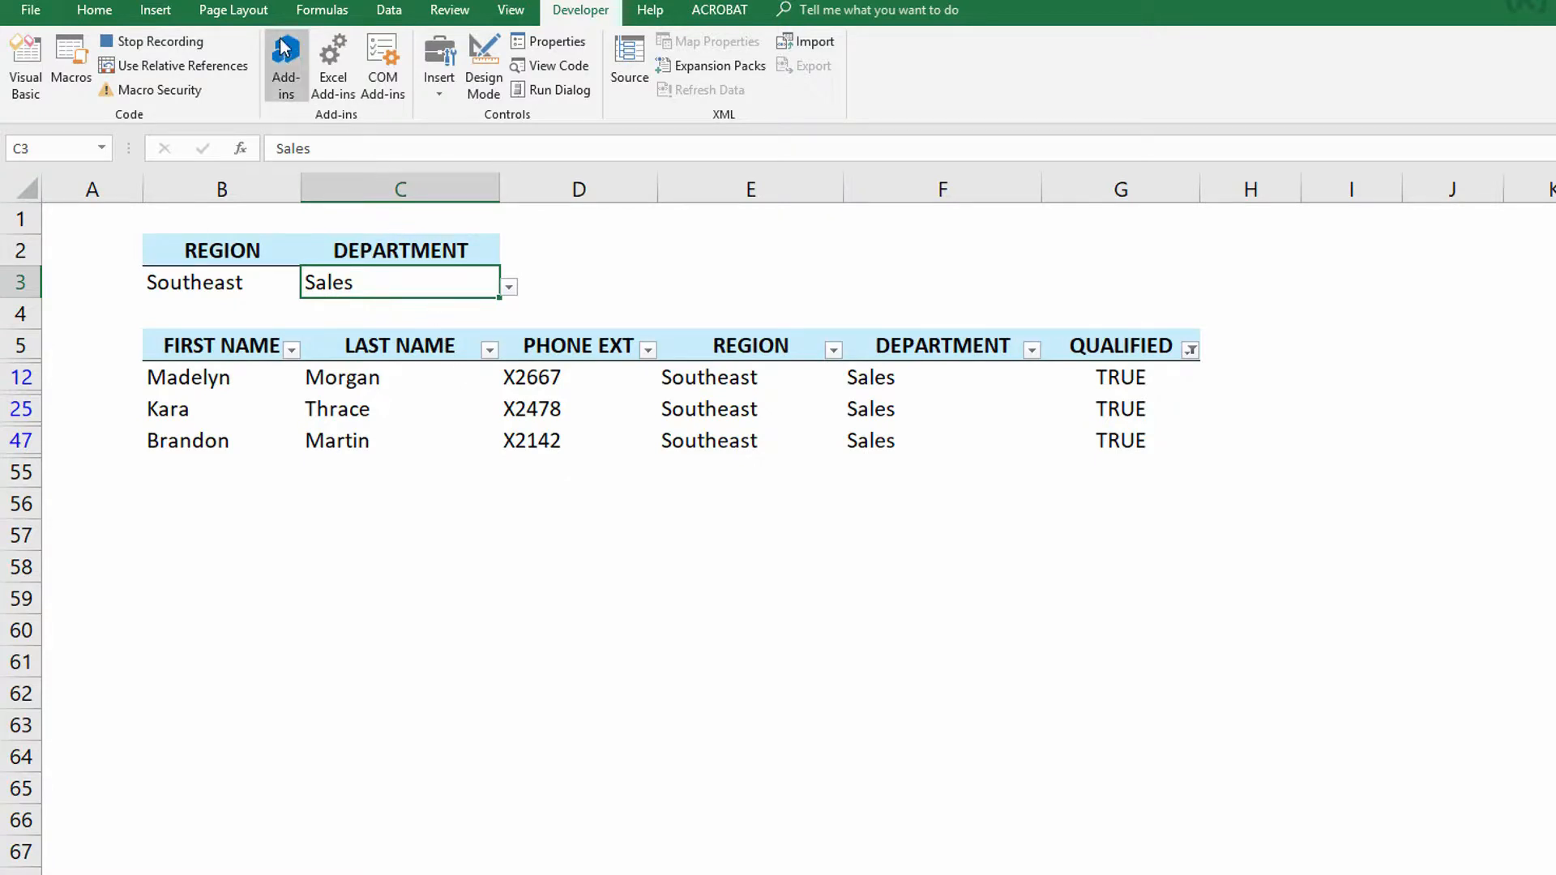
left_click(387, 10)
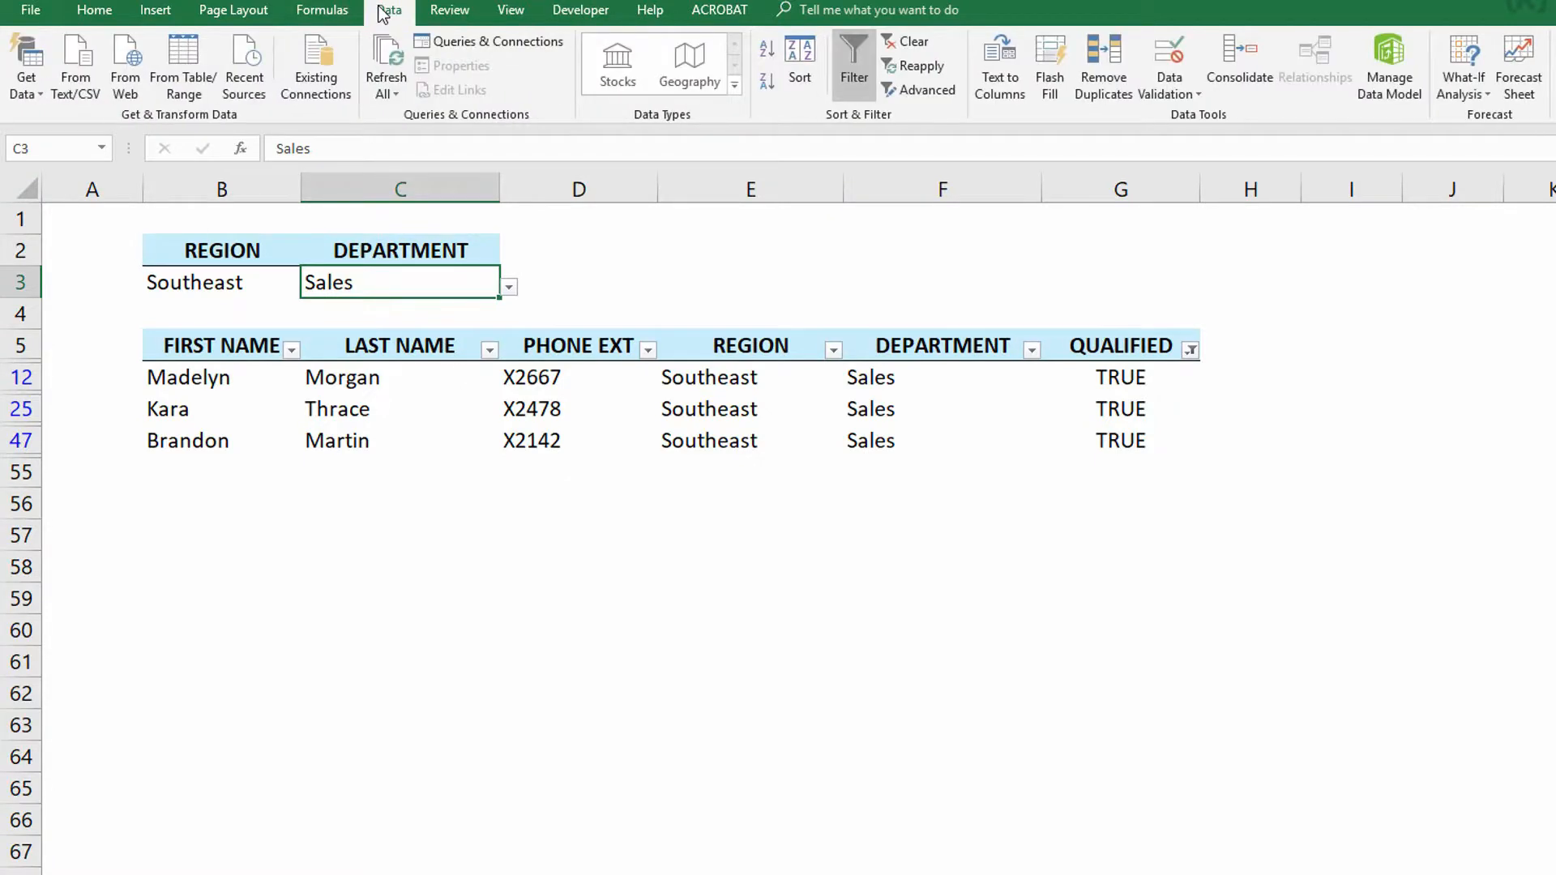
left_click(936, 65)
left_click(587, 13)
left_click(162, 40)
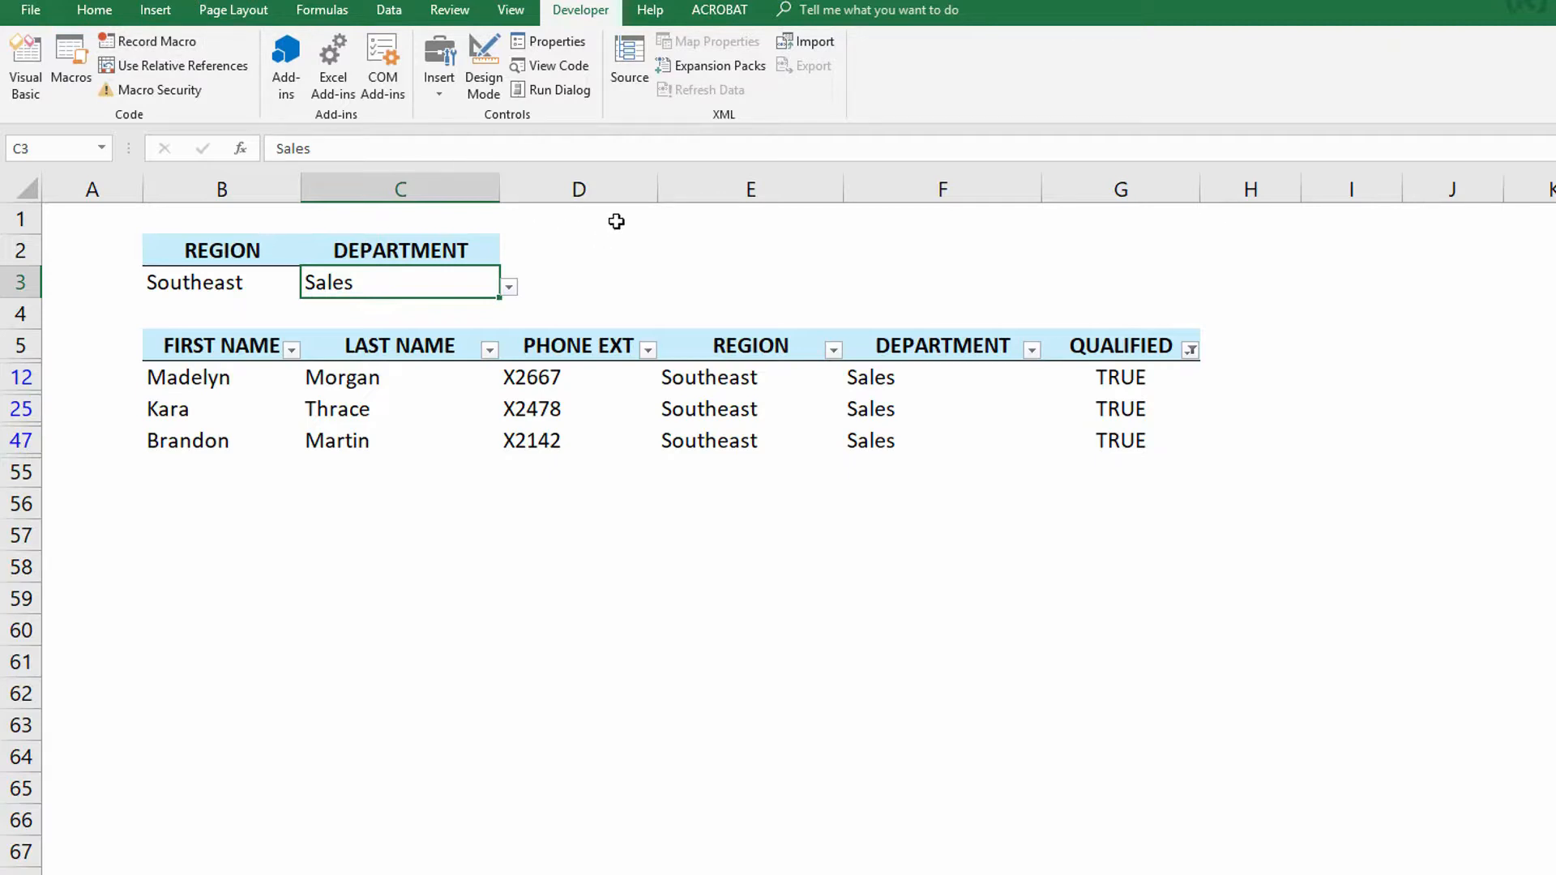
- Draw a form-control button beside the criteria cells and assign the RefreshFilter macro to it
left_click(450, 90)
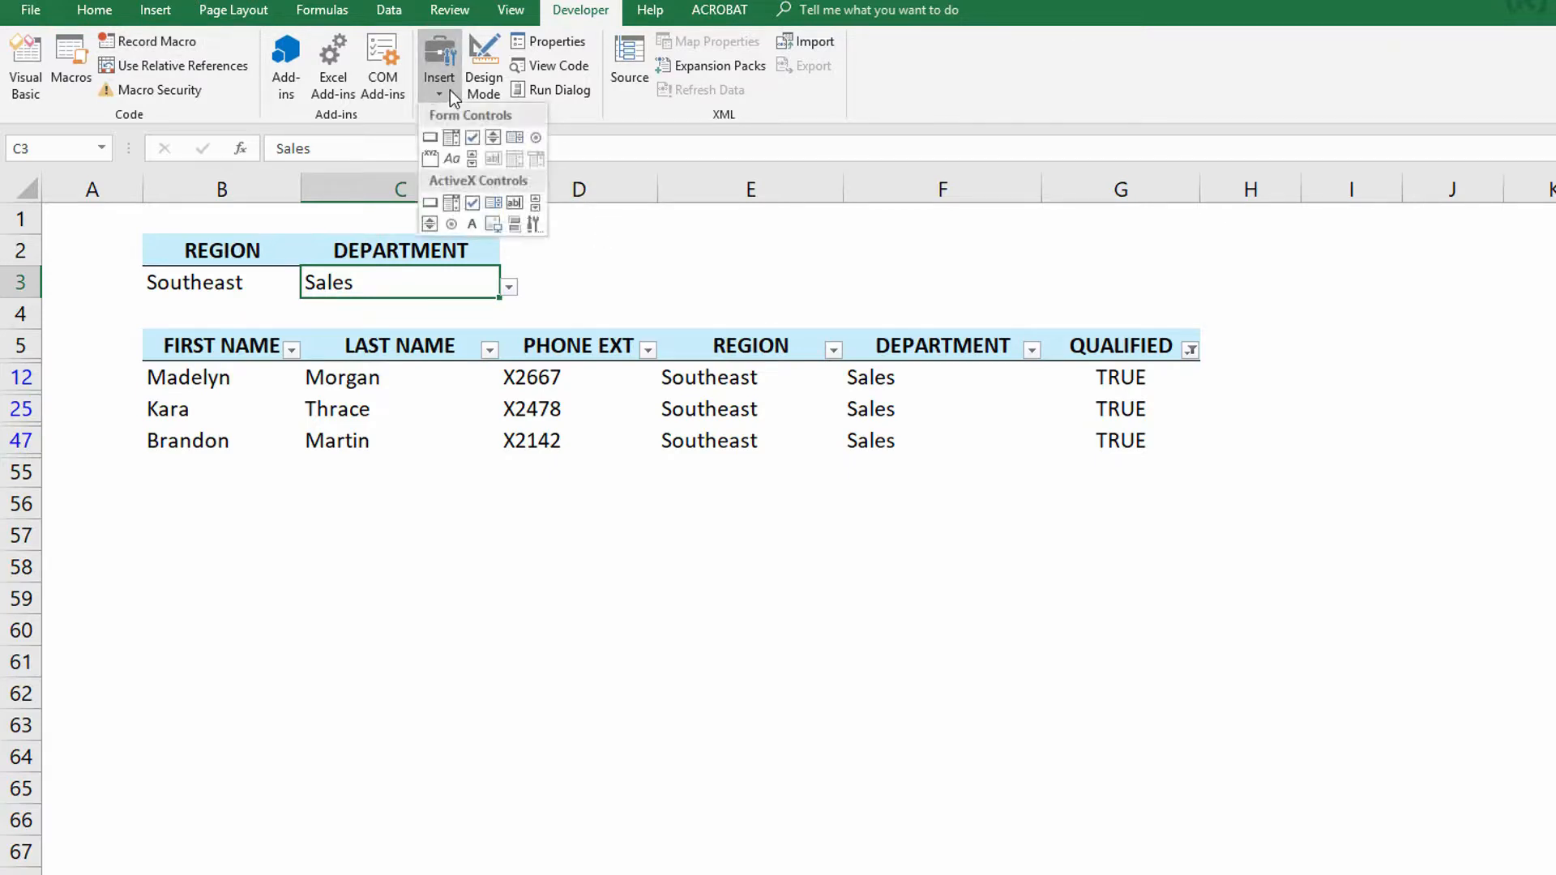
left_click(430, 140)
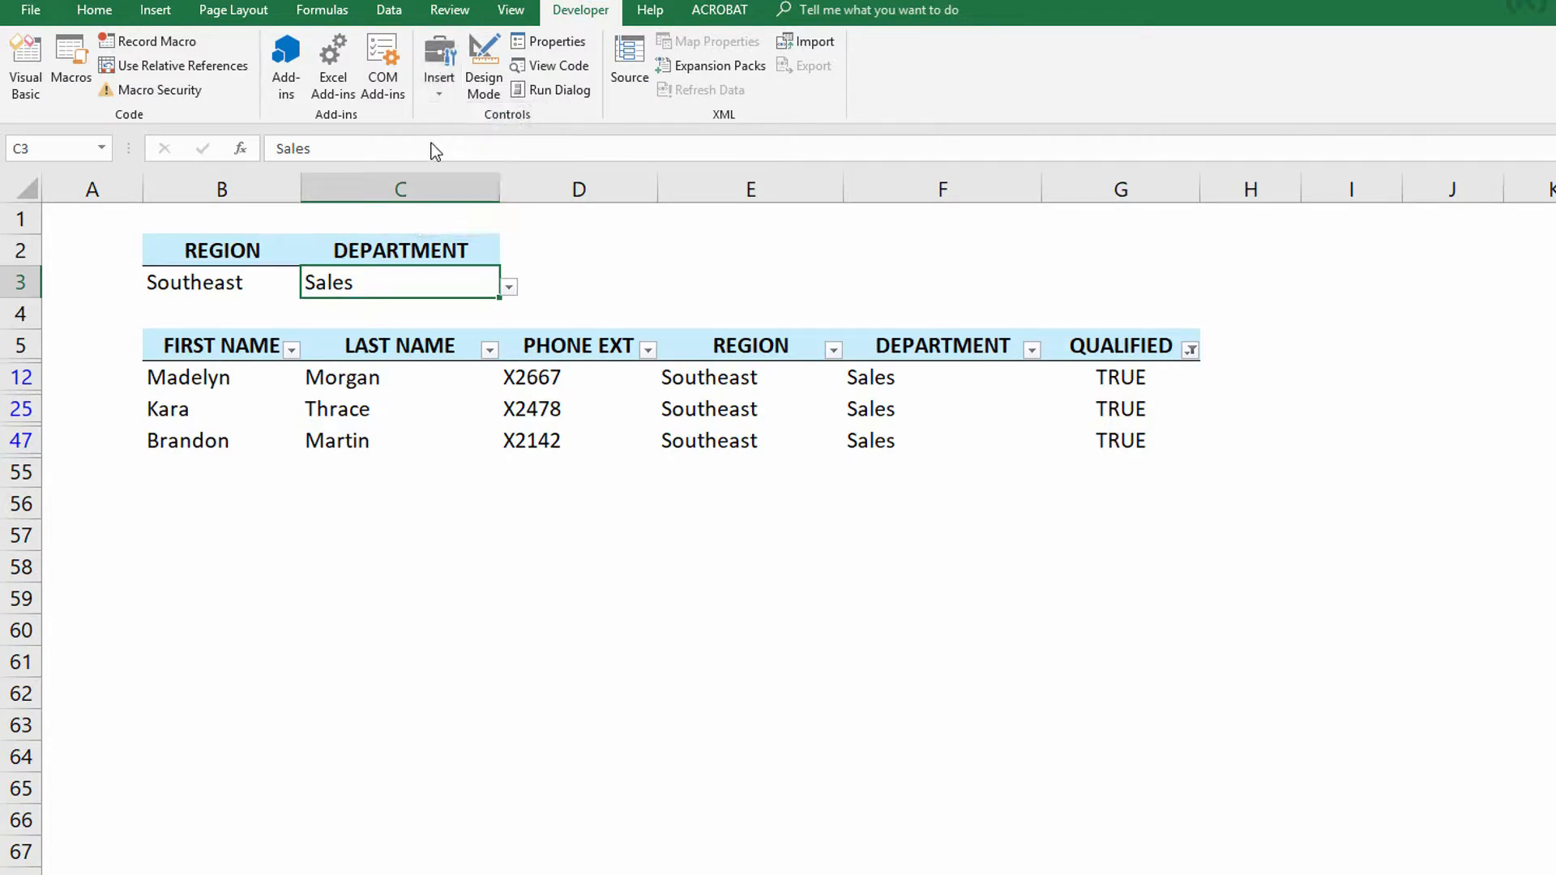
left_click_drag(533, 241, 694, 287)
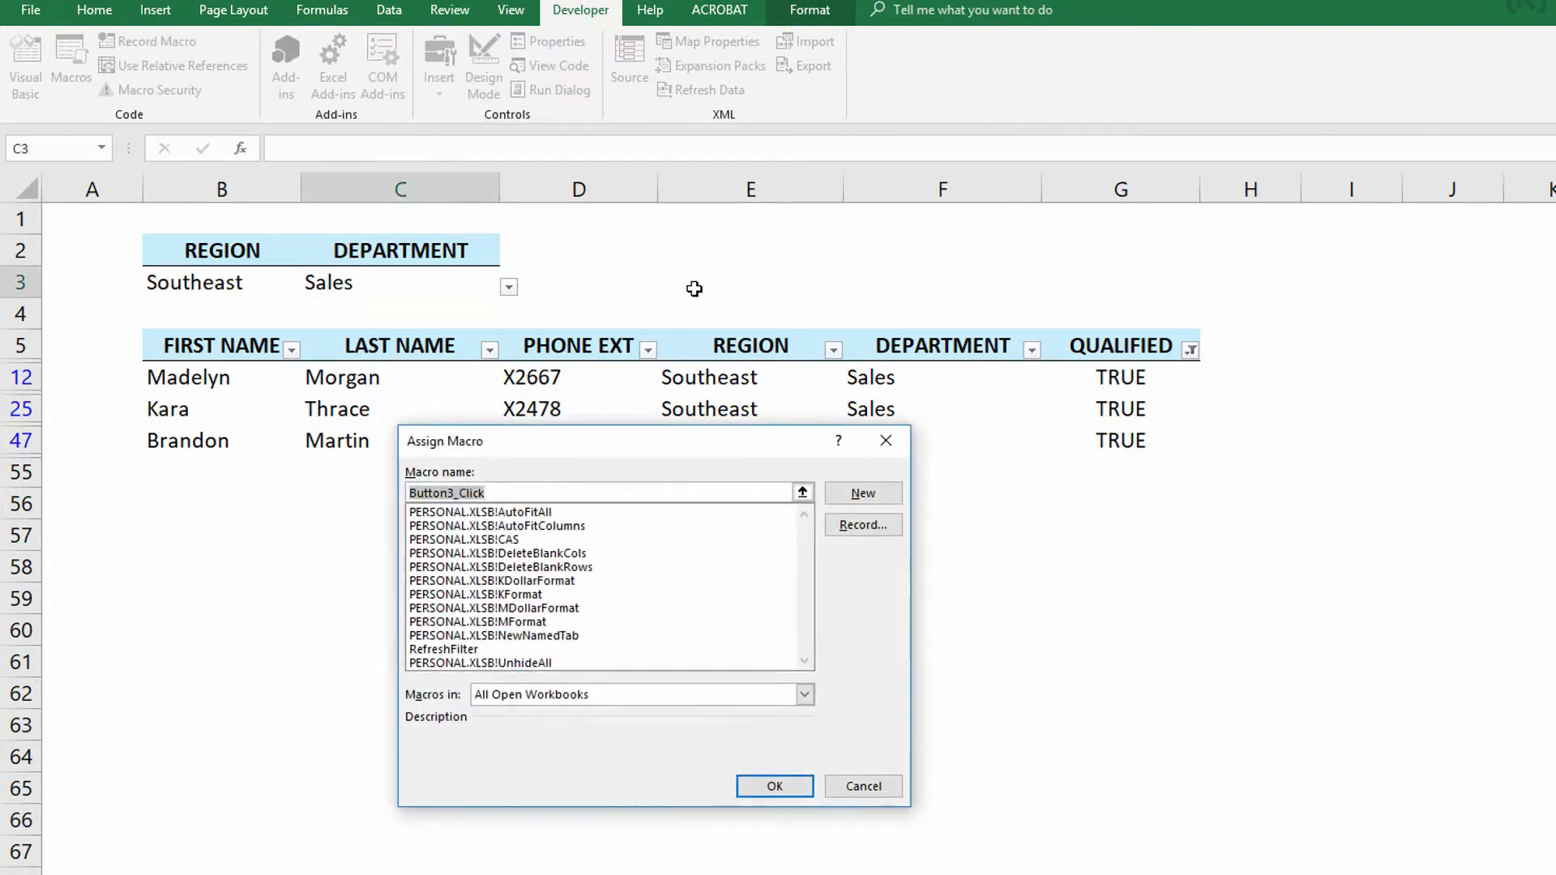
left_click(469, 650)
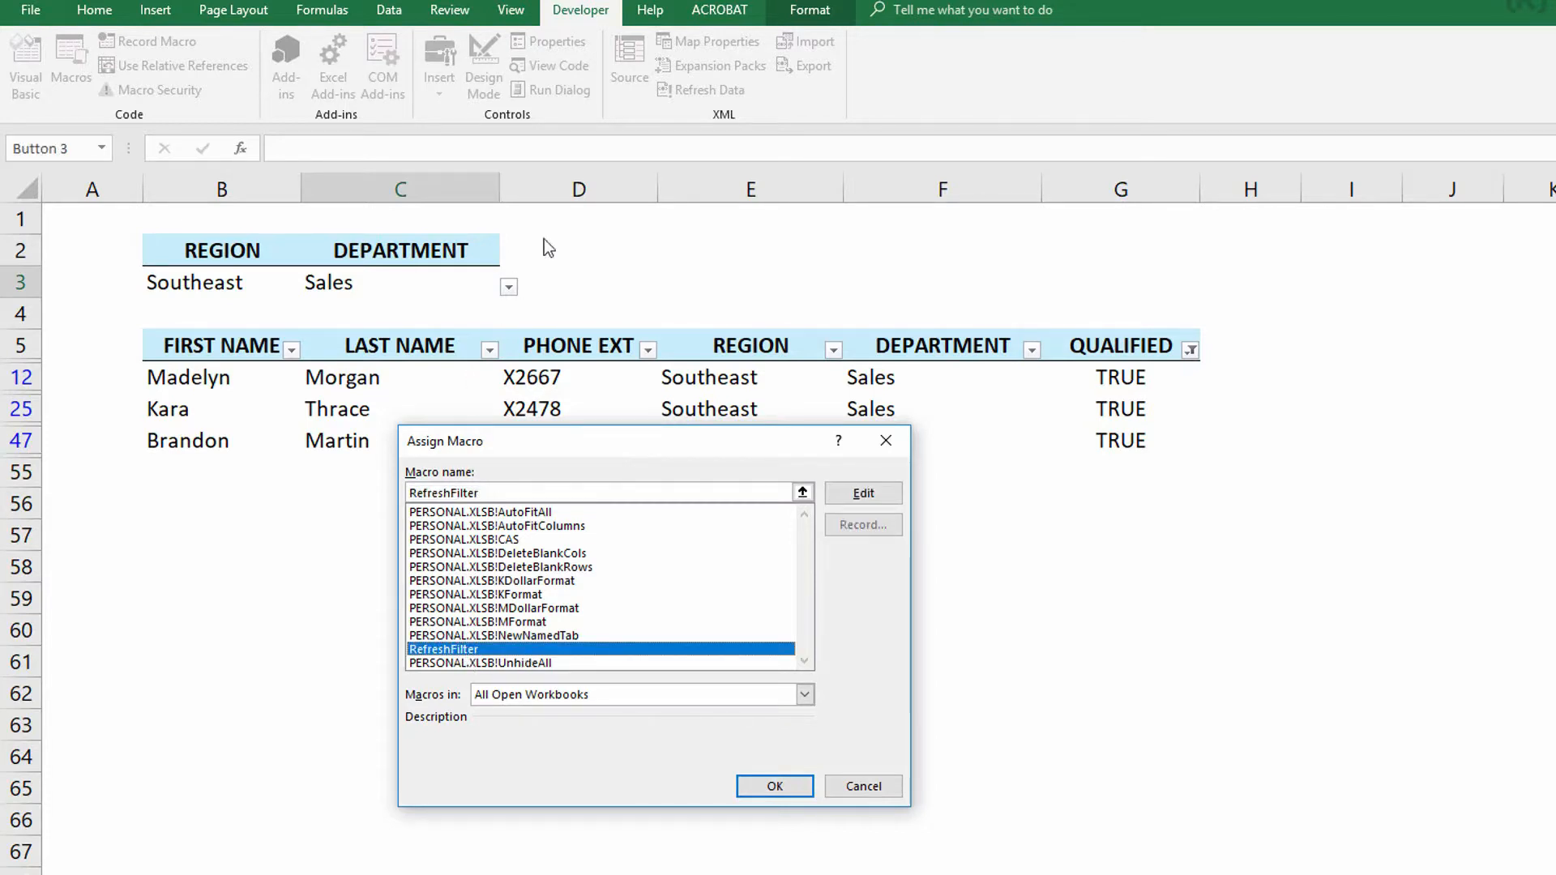
left_click(765, 787)
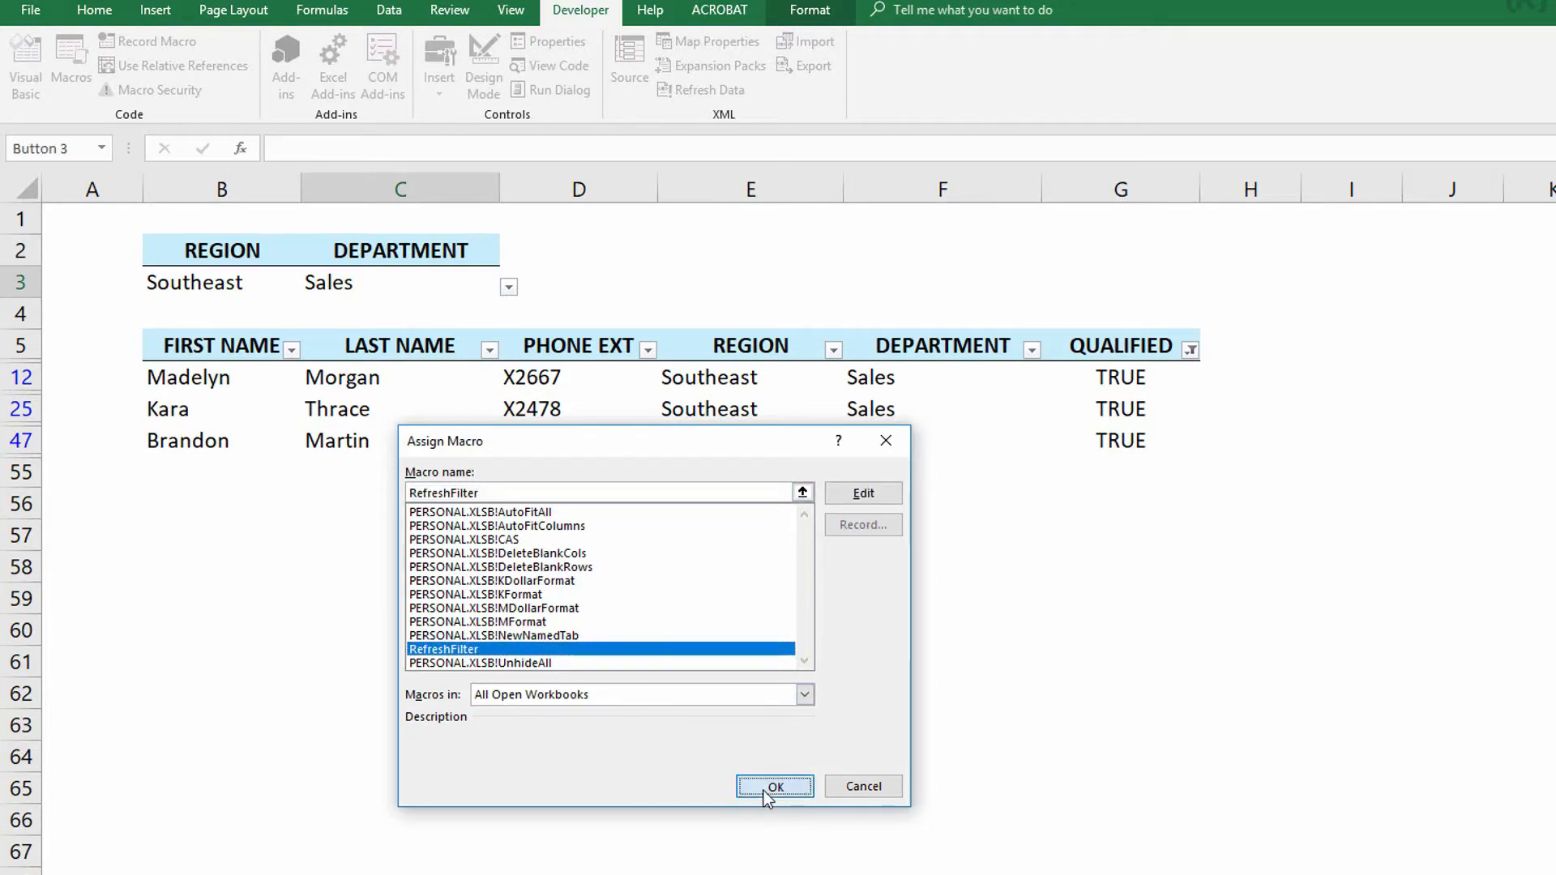
- Change the button's caption to Filter
left_click(576, 268)
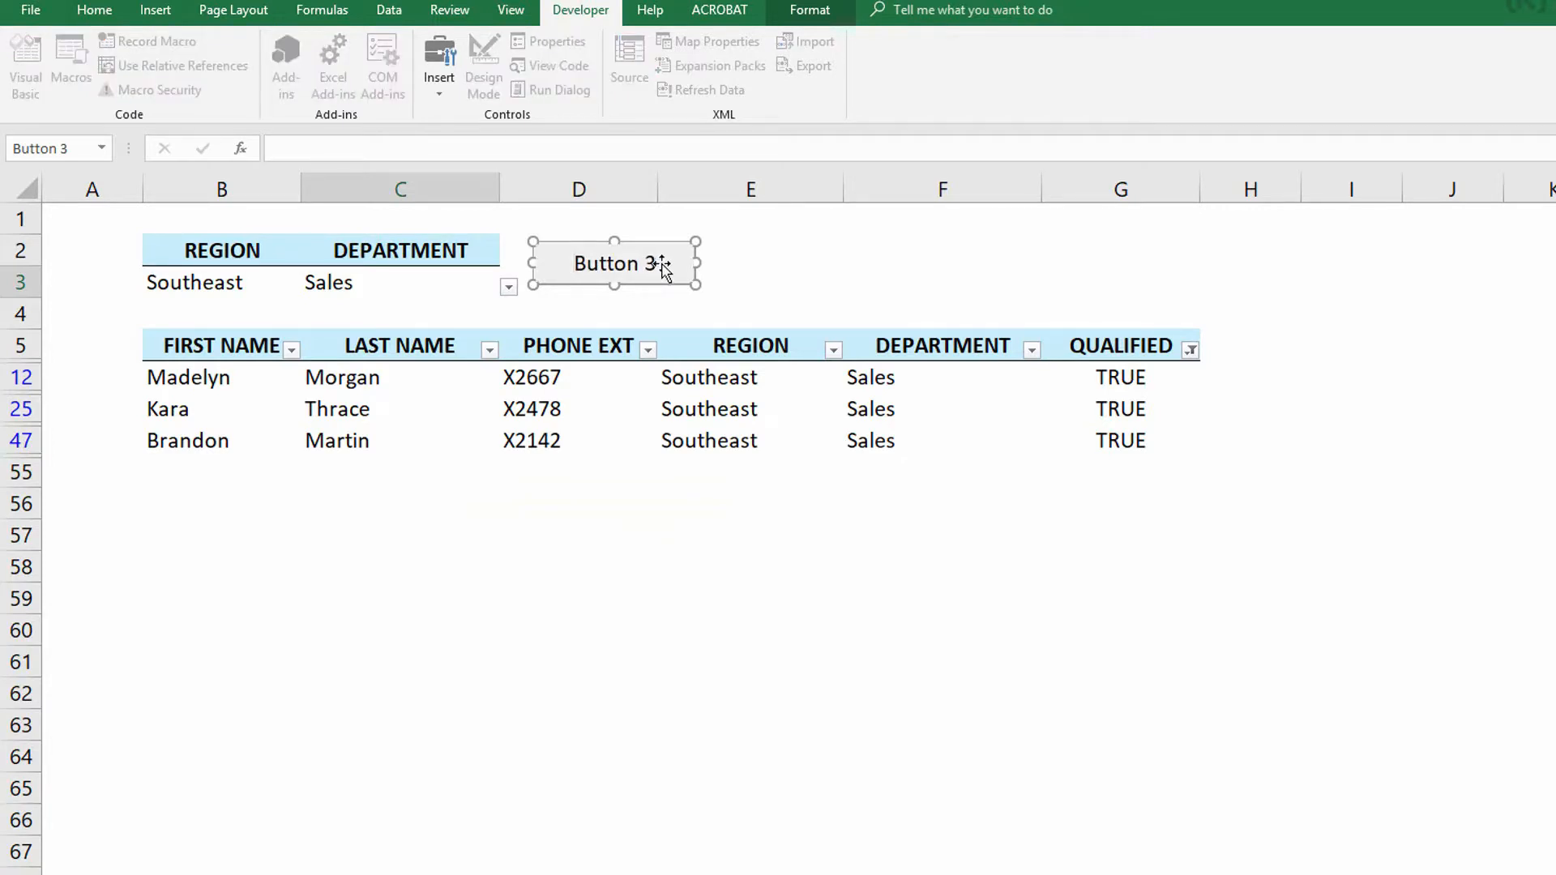
left_click_drag(646, 264, 535, 261)
key("BackSpace")
type("Filter")
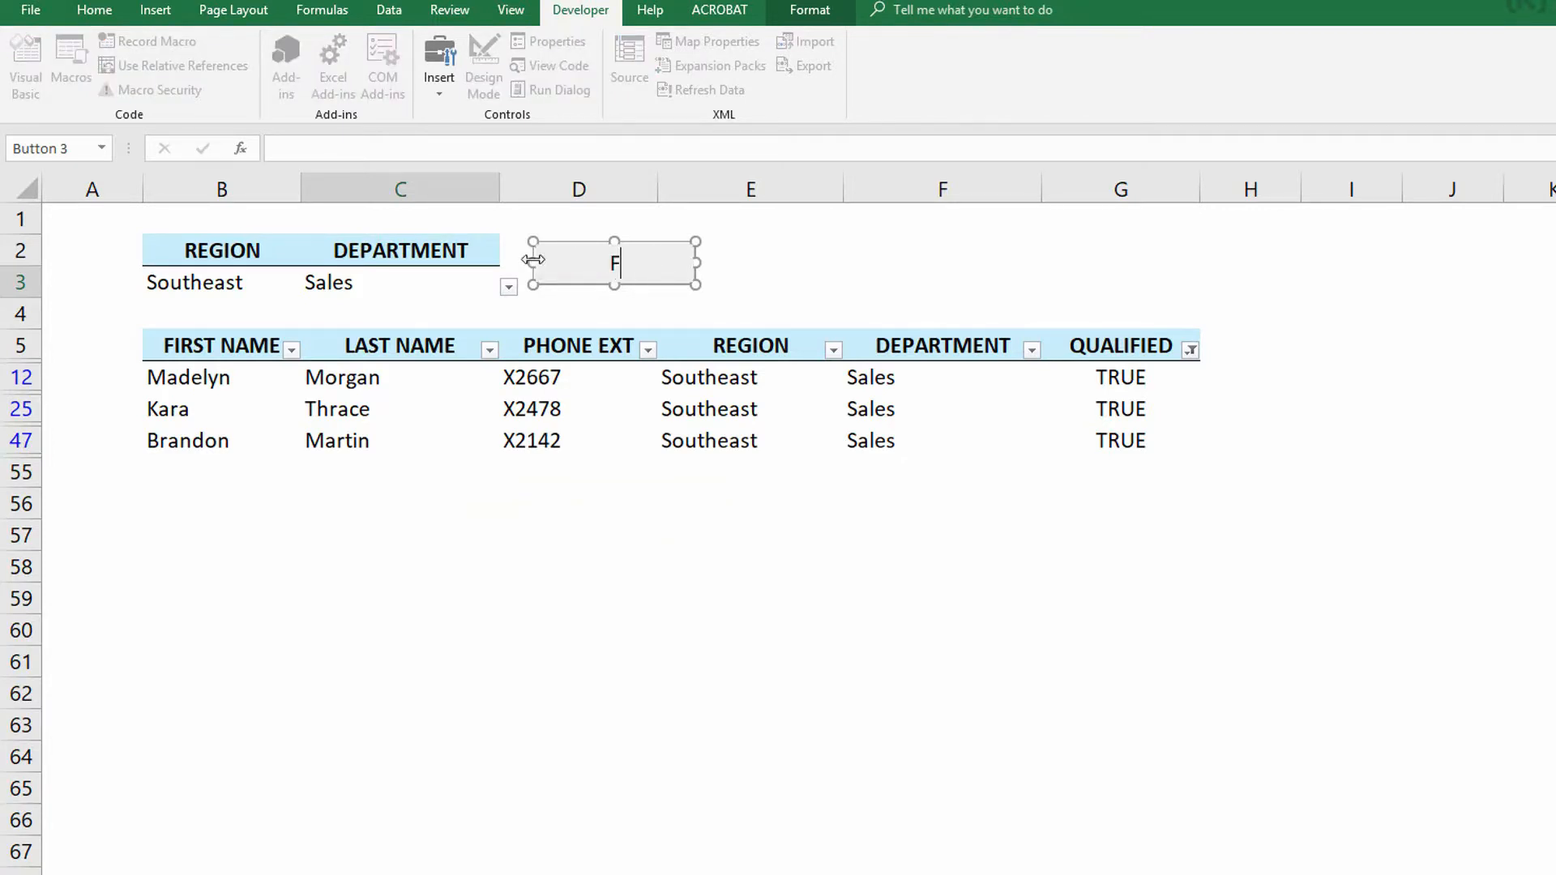
left_click(450, 282)
- Set Region to Plains and Department to Technical Support, then run the Filter button
left_click(265, 282)
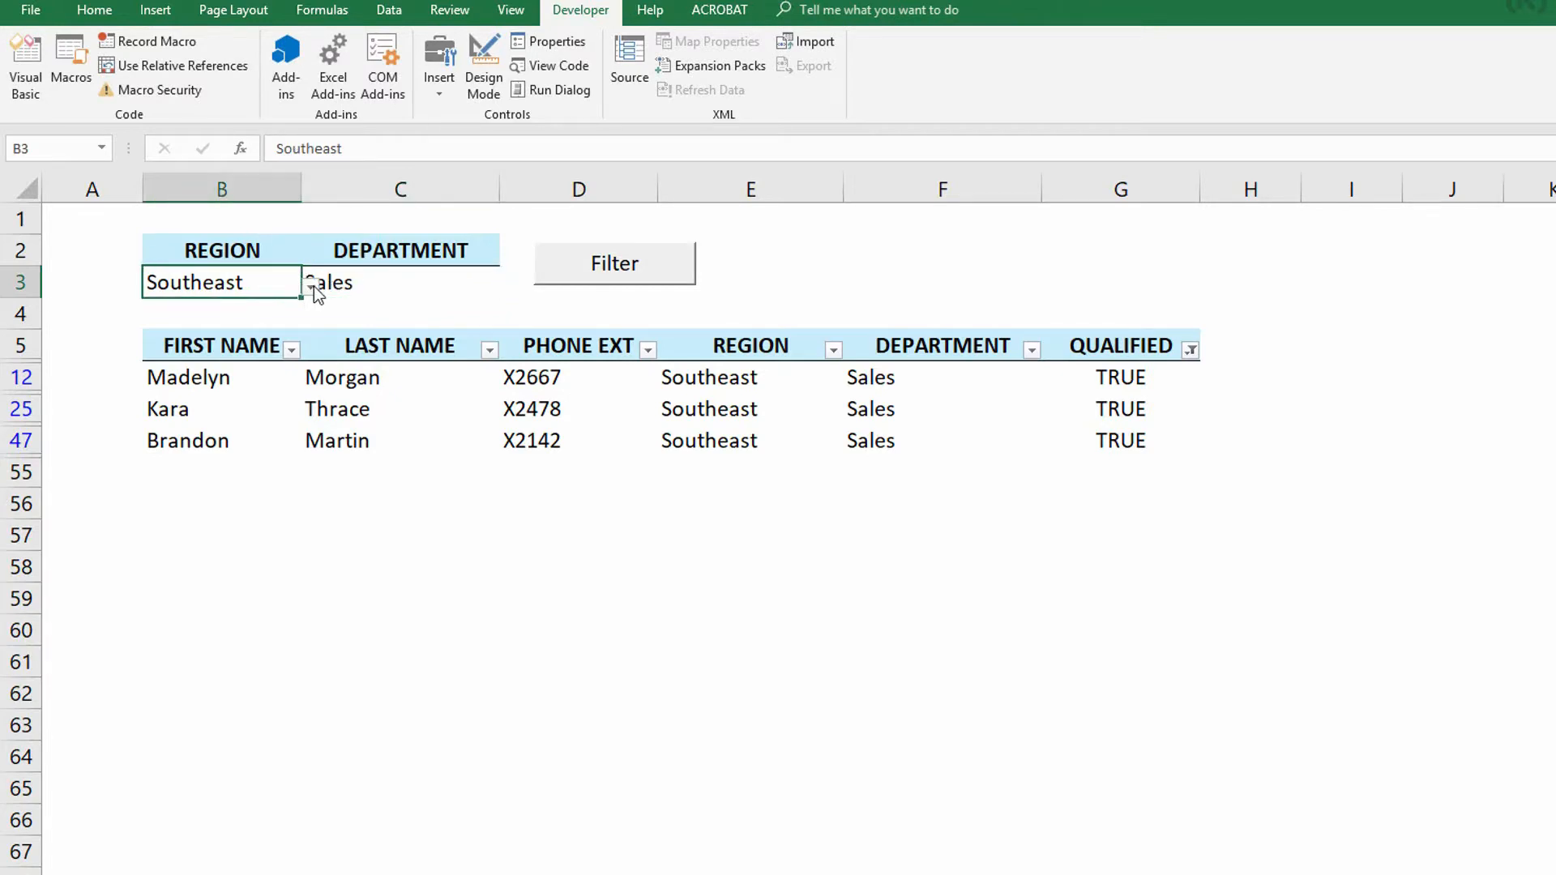
left_click(312, 285)
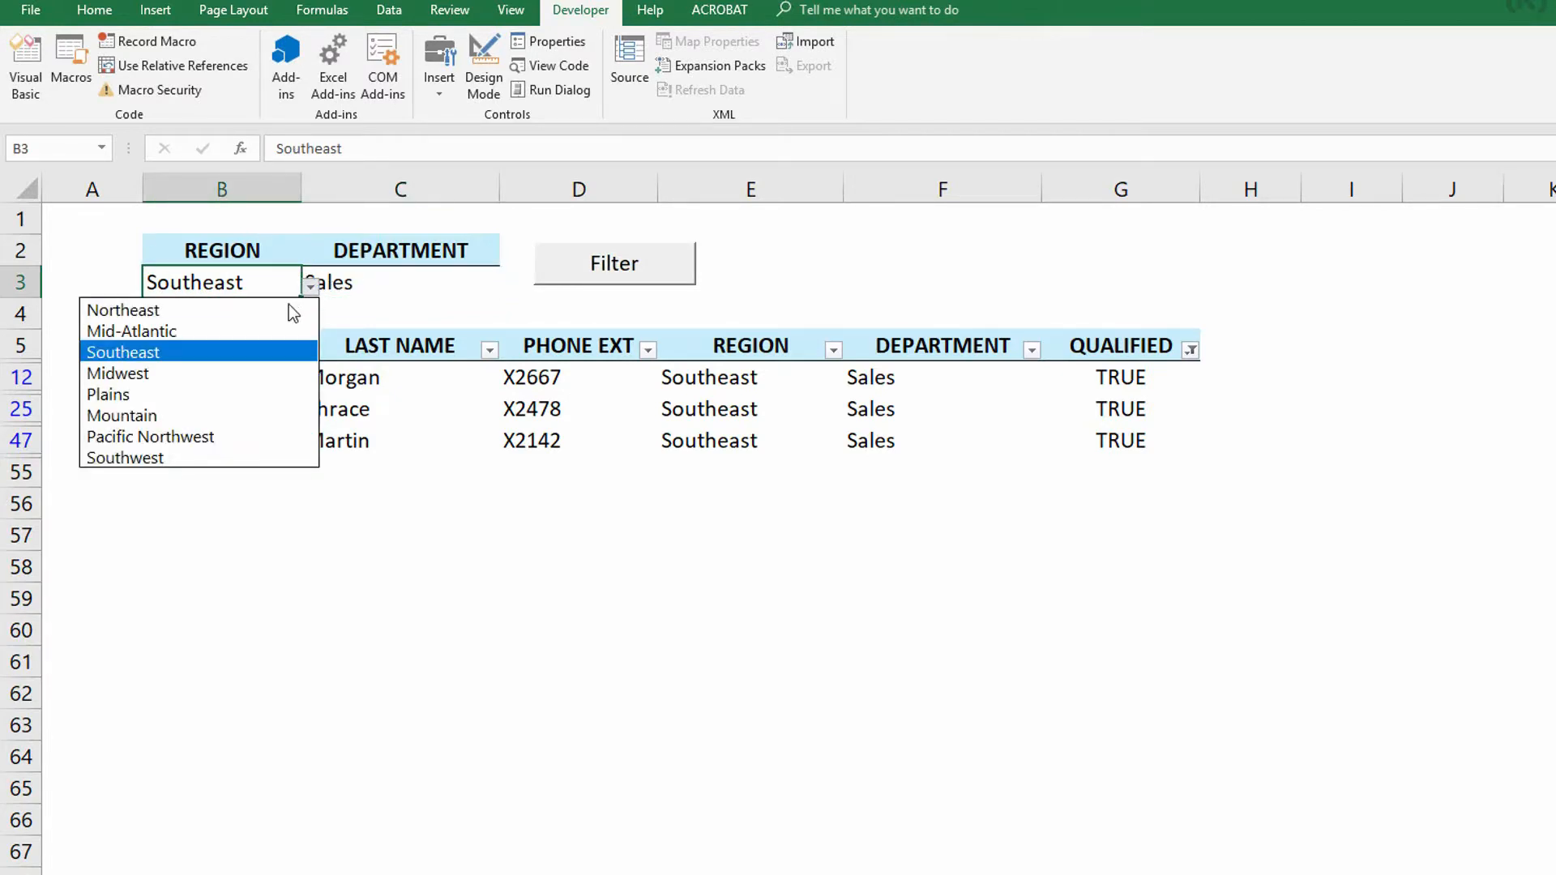
left_click(247, 394)
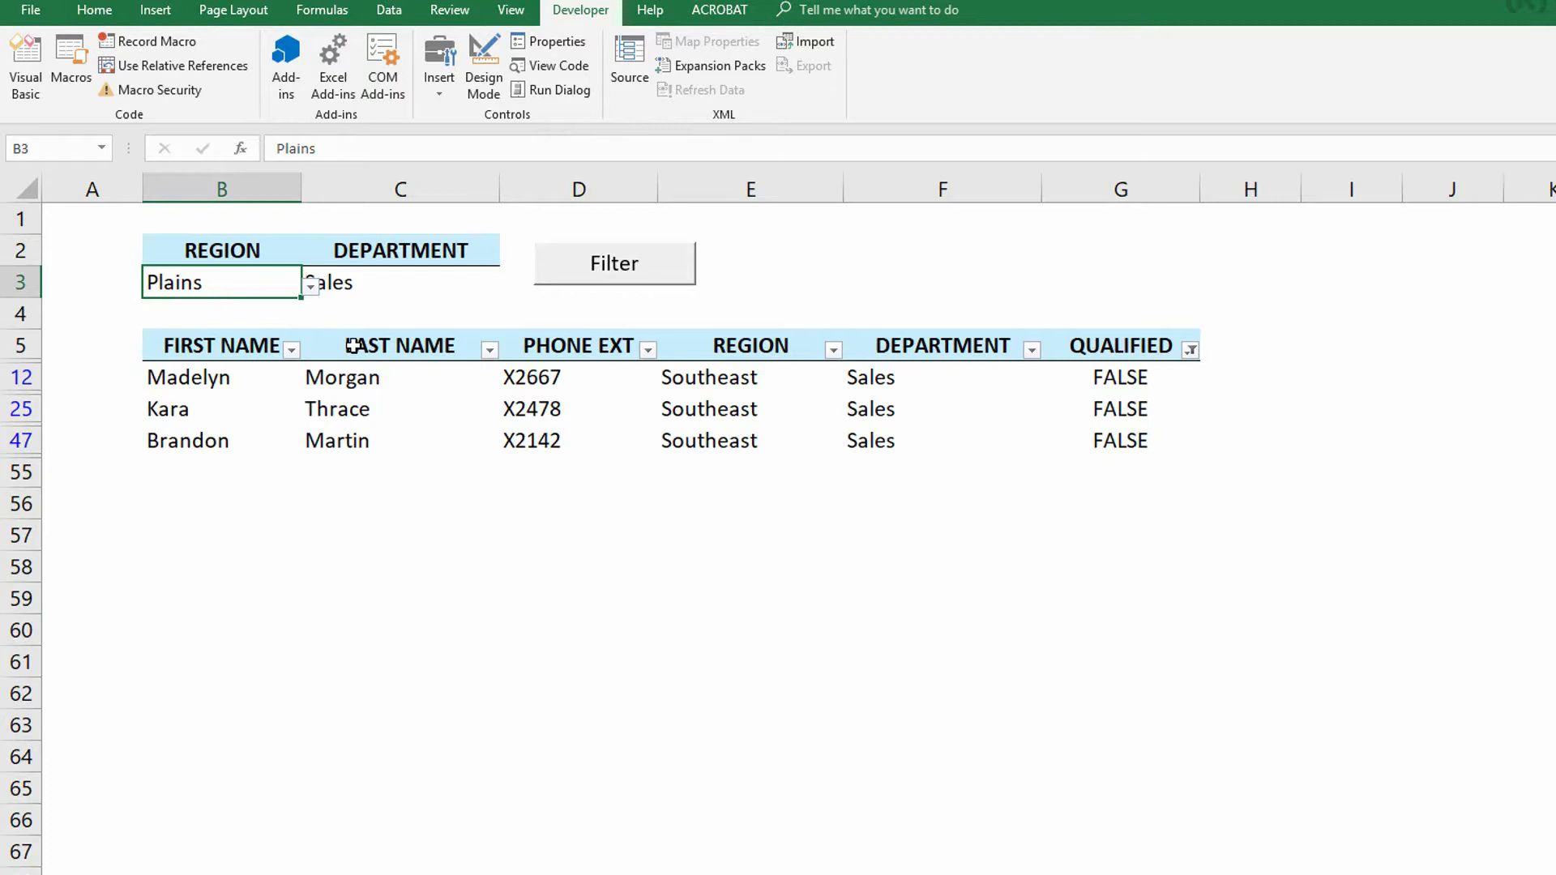
left_click(409, 283)
left_click(507, 287)
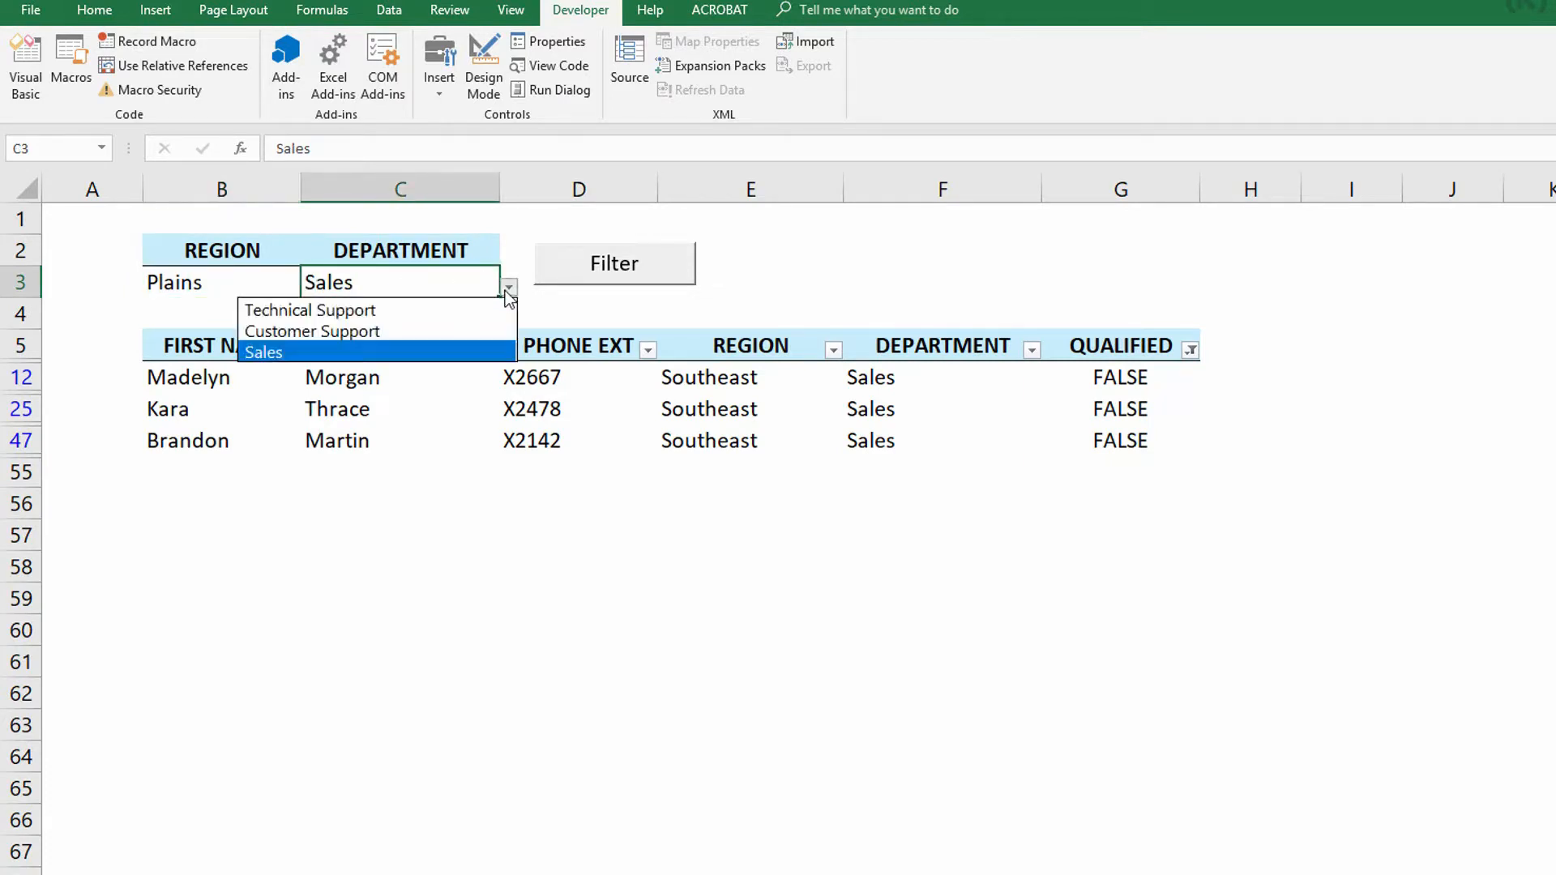
left_click(470, 309)
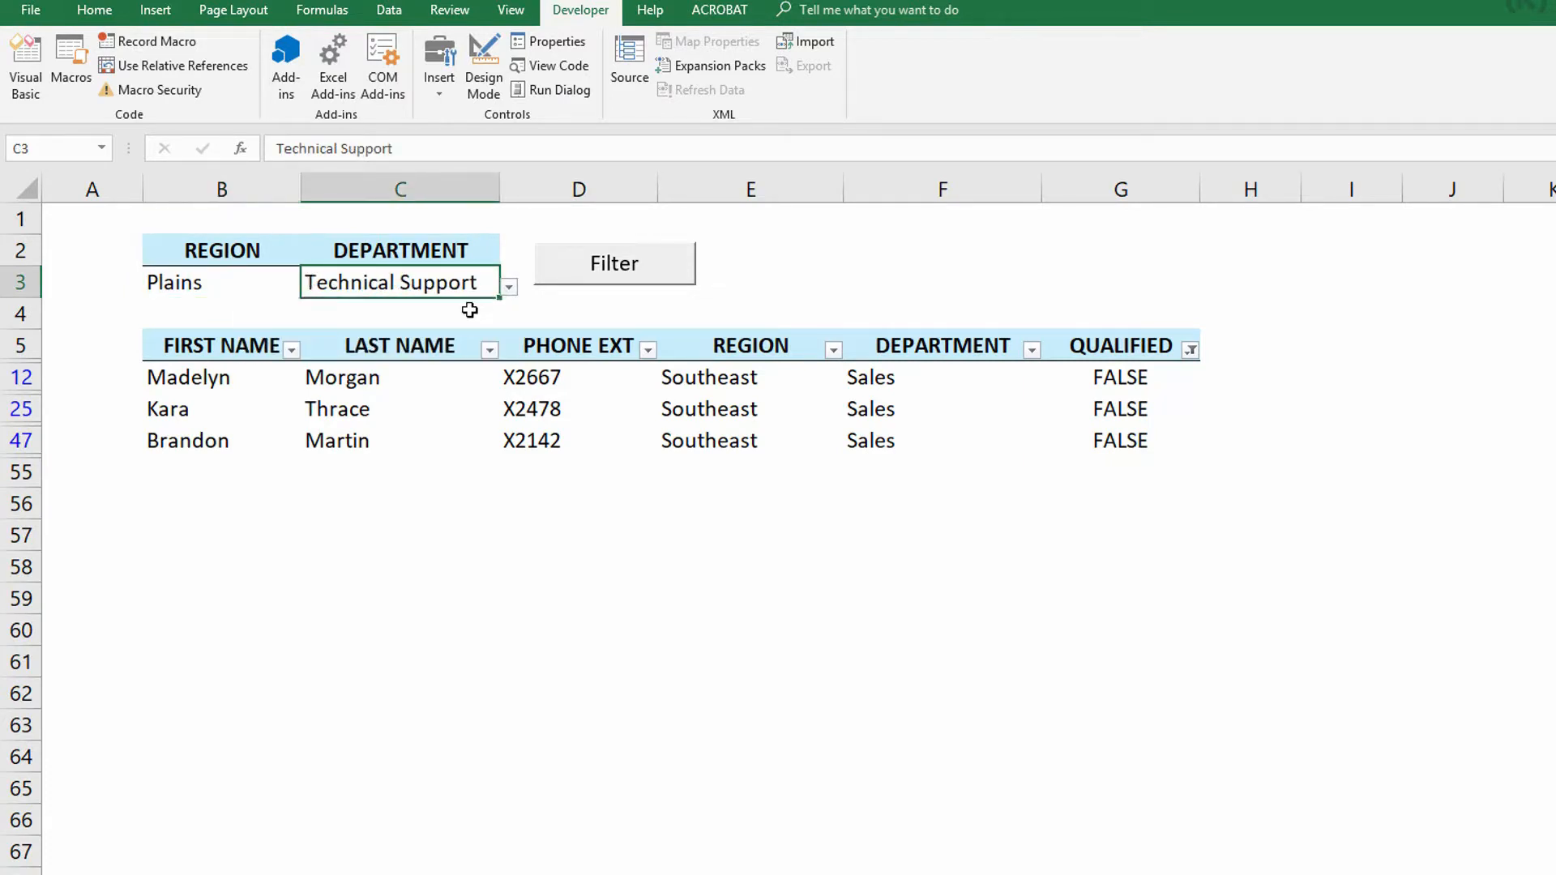
left_click(601, 285)
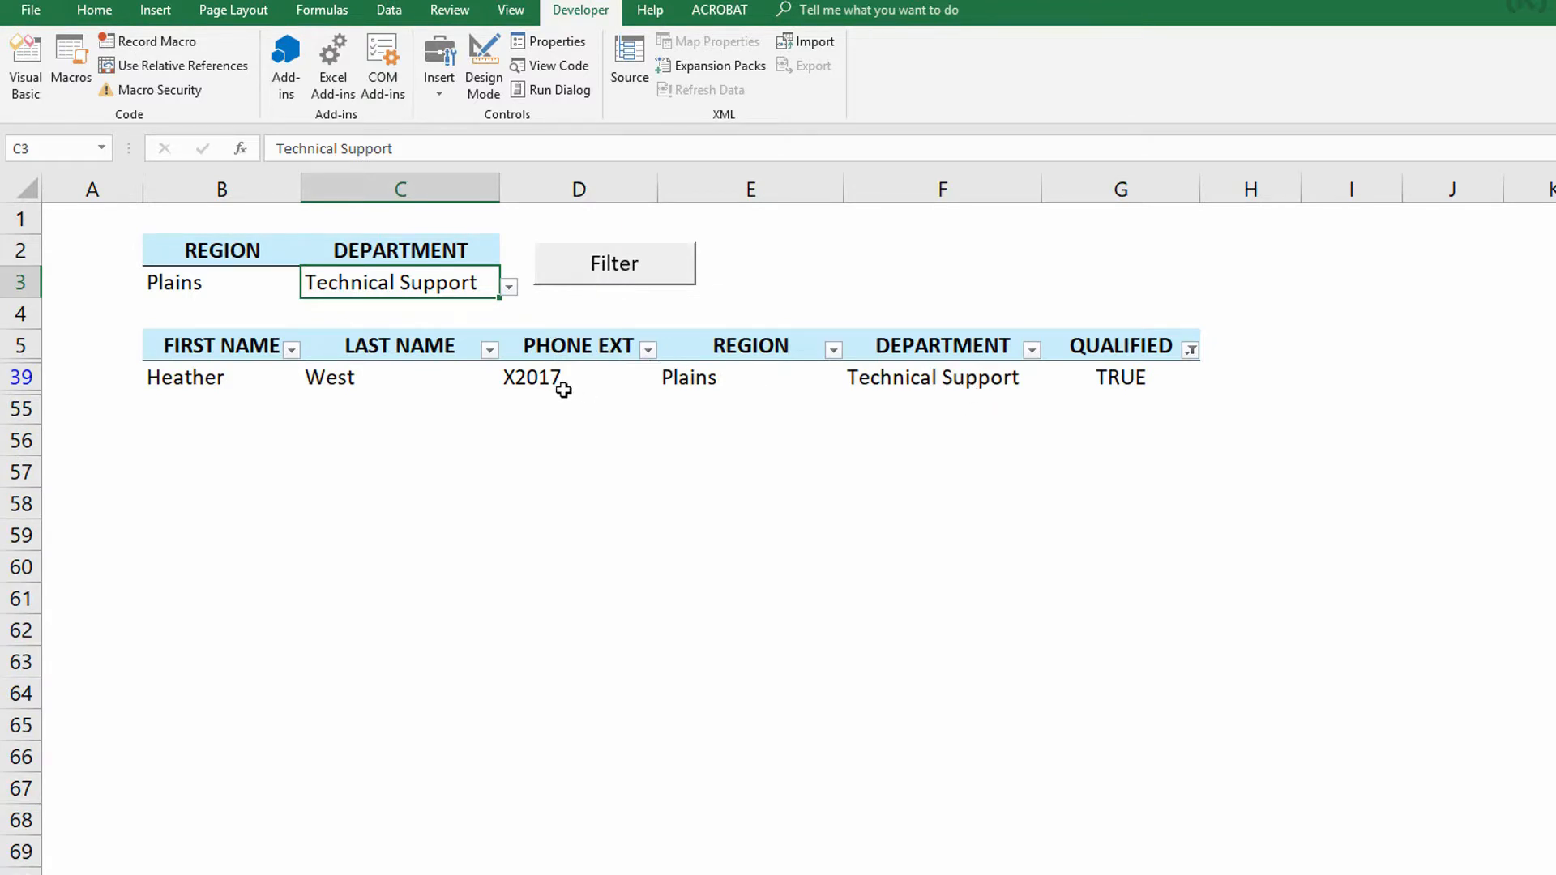
- Switch Region to Northeast and run the Filter button
left_click(279, 285)
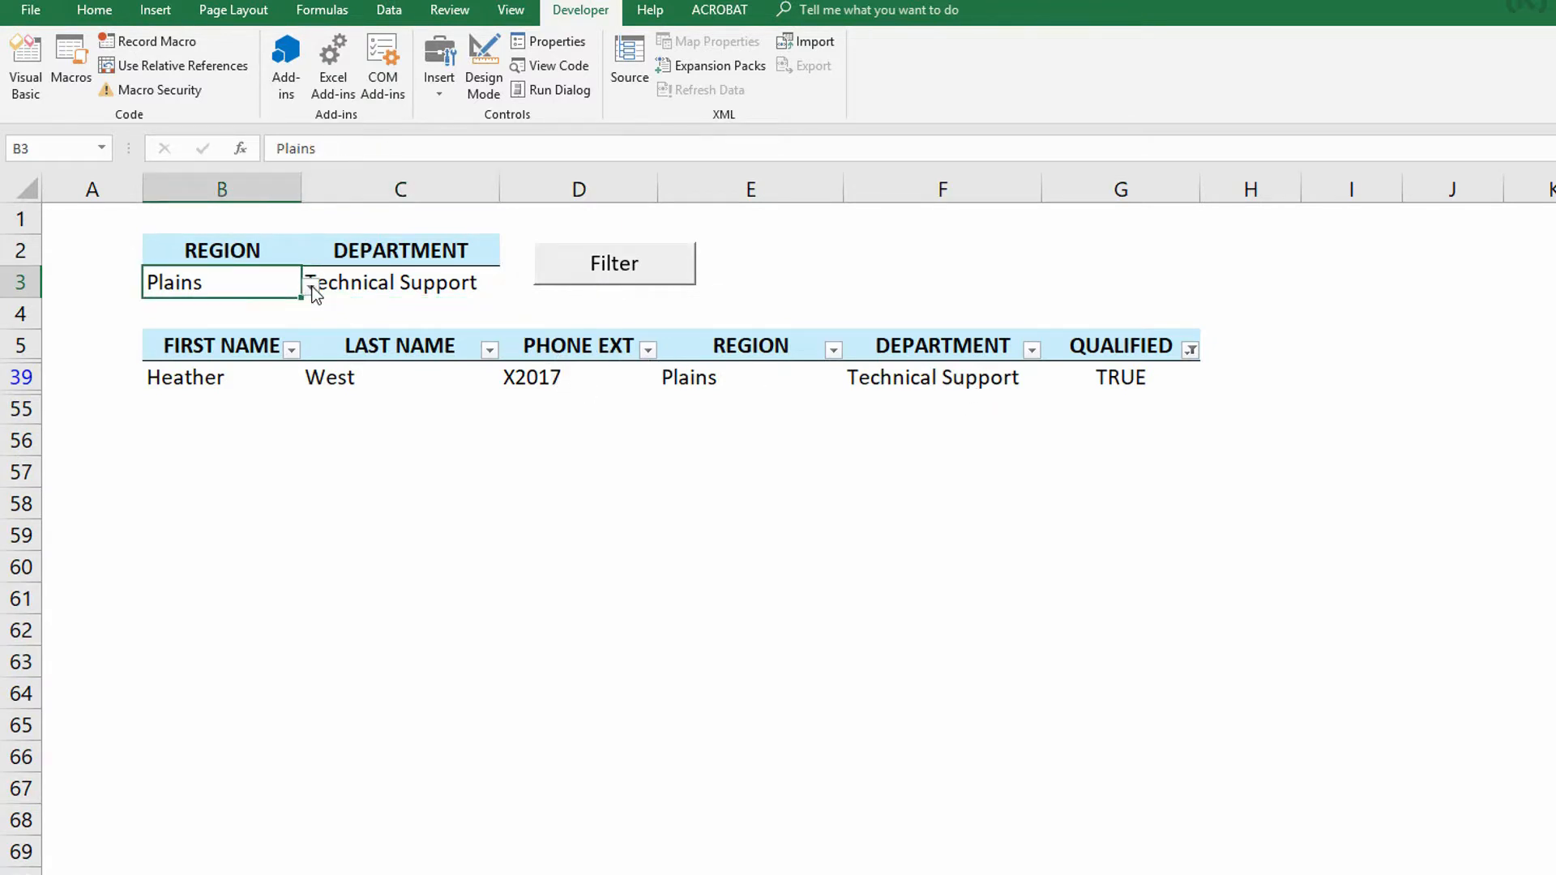
left_click(311, 287)
left_click(250, 309)
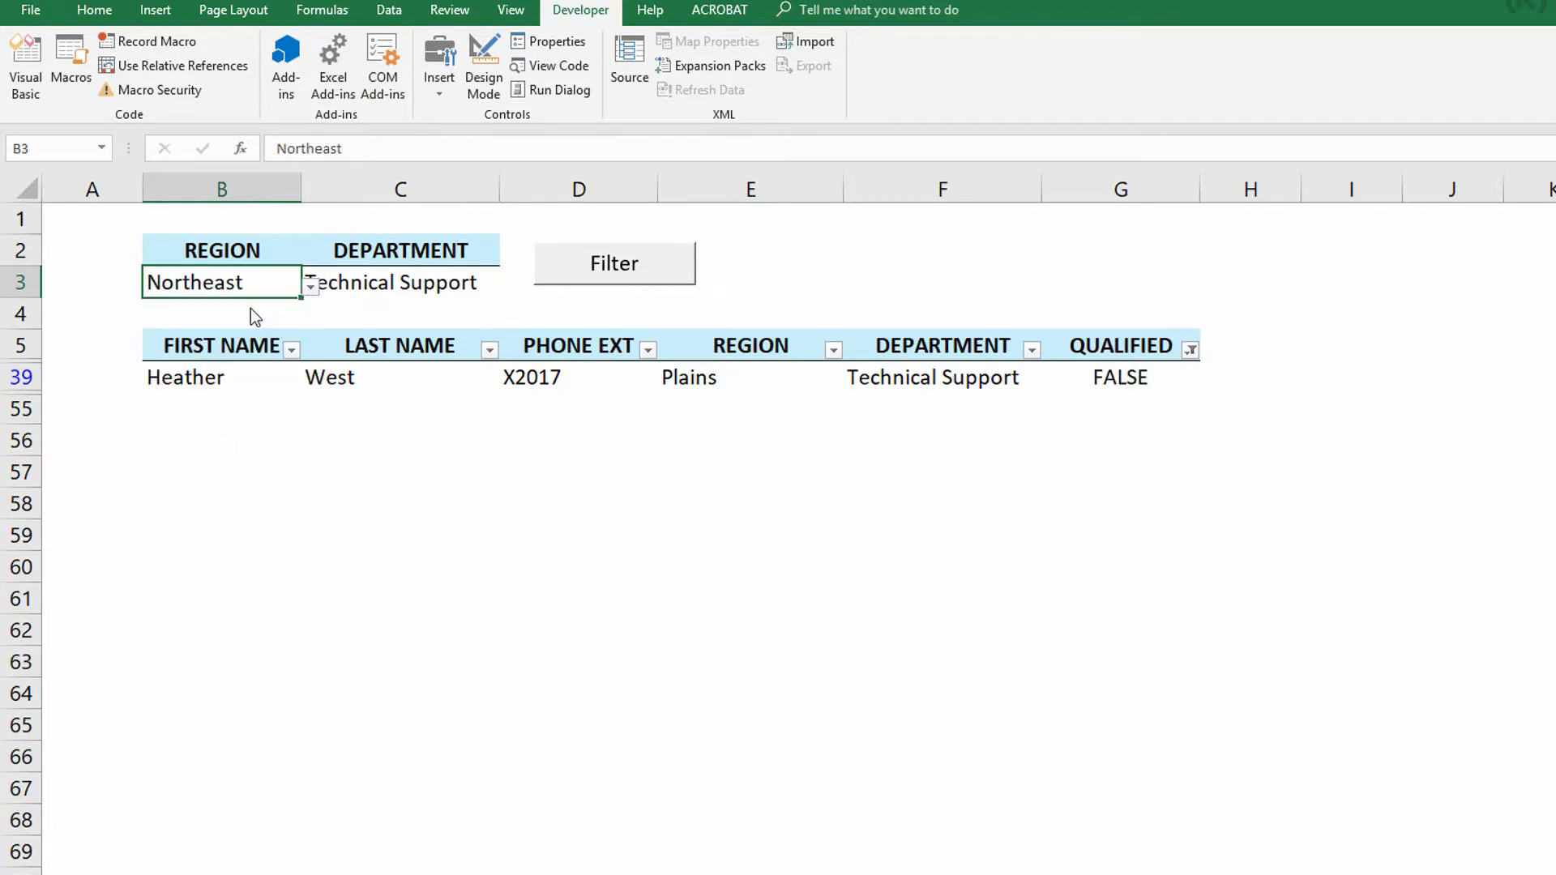
left_click(597, 276)
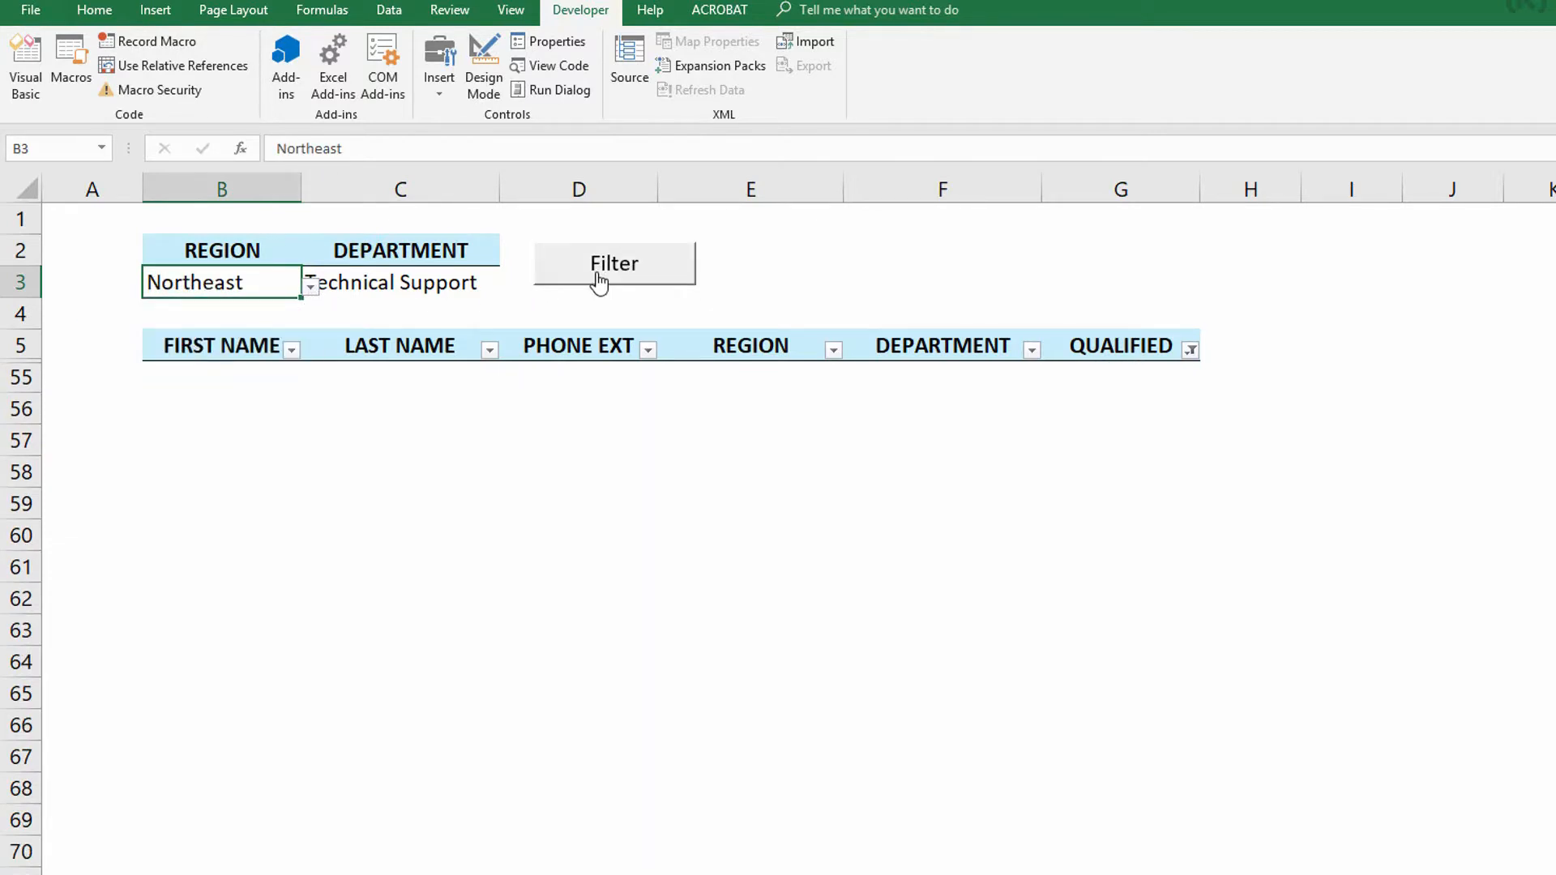
- Switch Department to Customer Support and run the Filter button
left_click(439, 284)
left_click(509, 289)
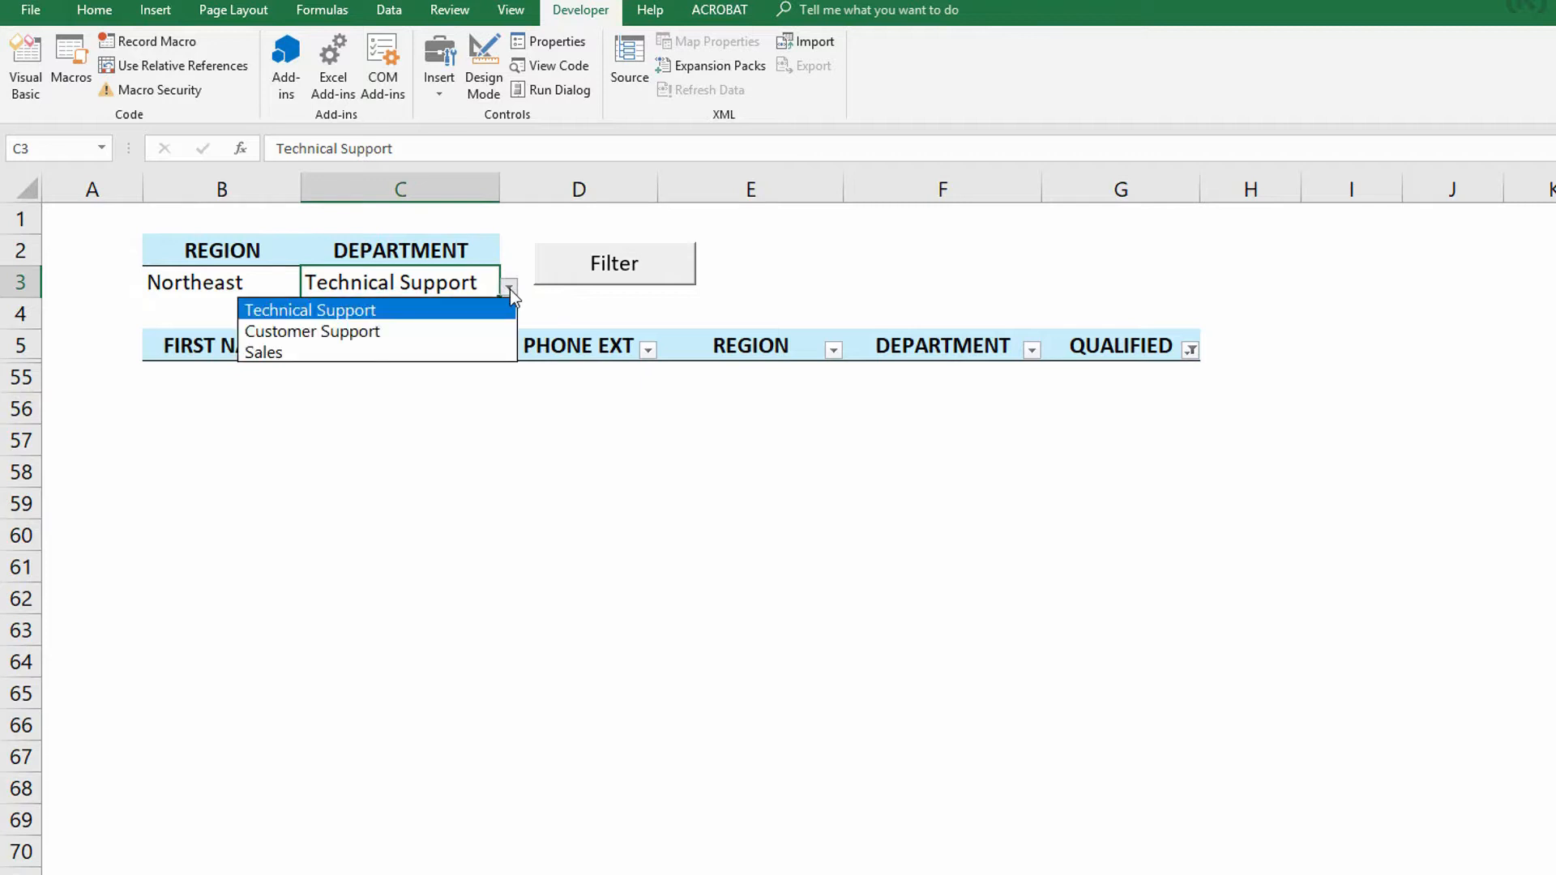
left_click(453, 332)
left_click(614, 279)
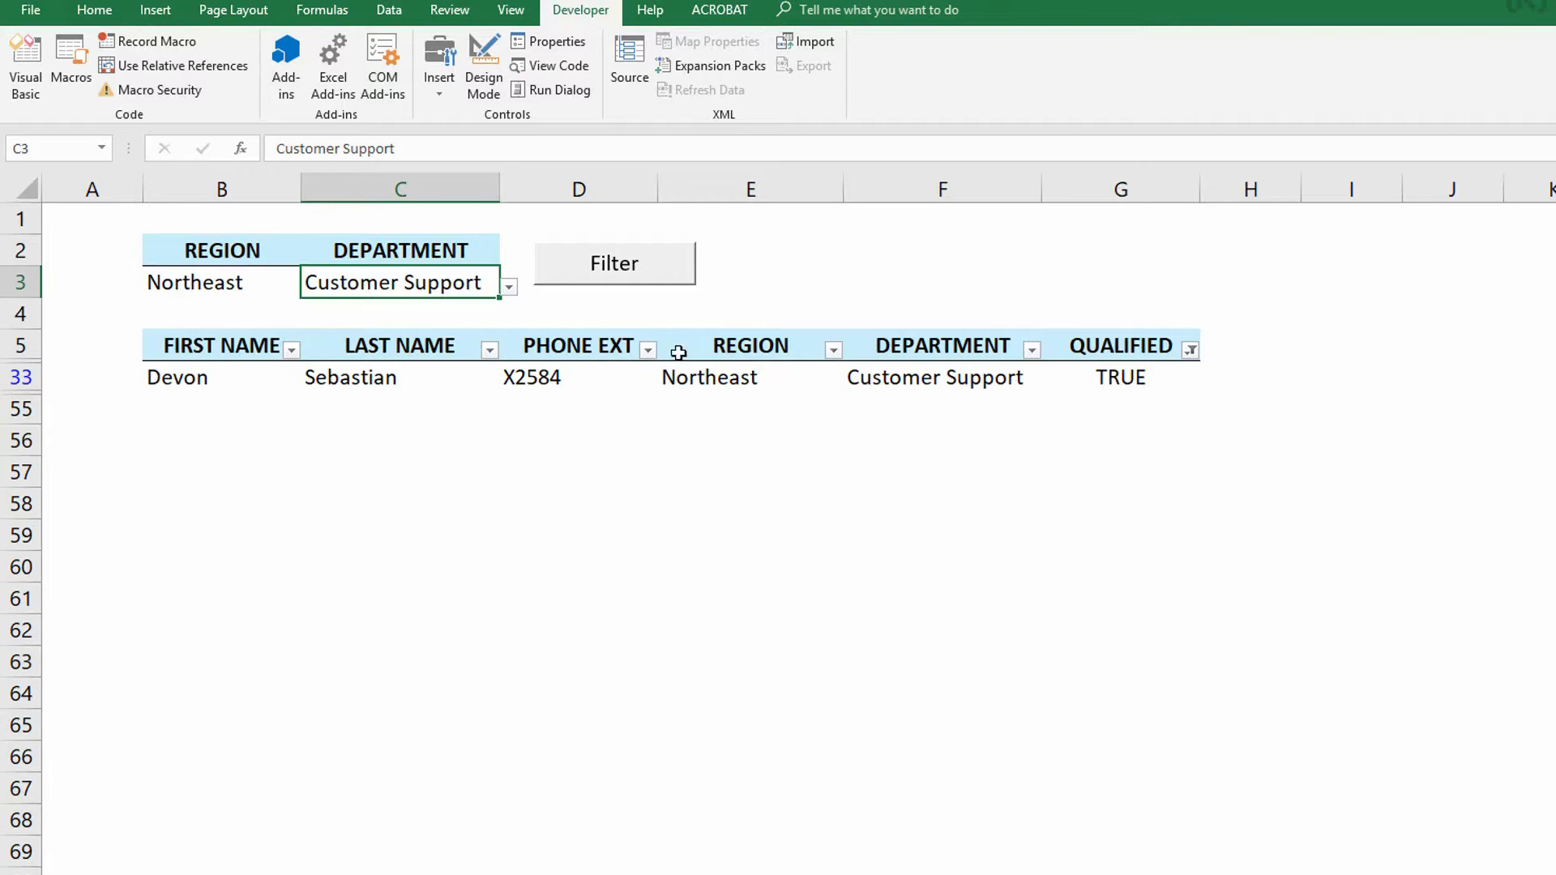
- Switch Region to Pacific Northwest and run the Filter button
left_click(264, 277)
left_click(308, 287)
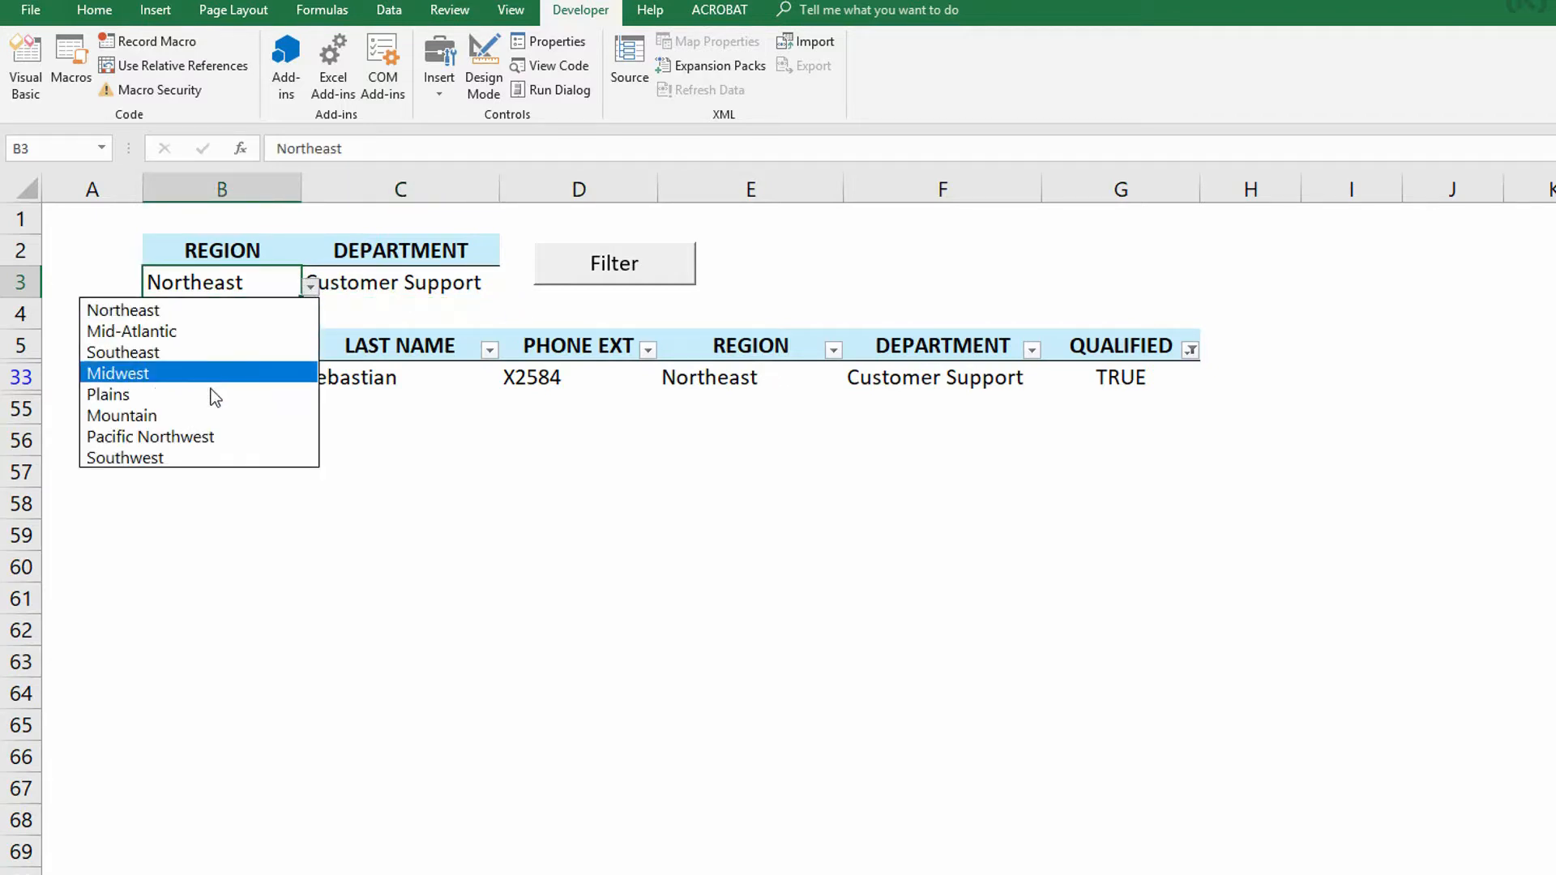
left_click(194, 440)
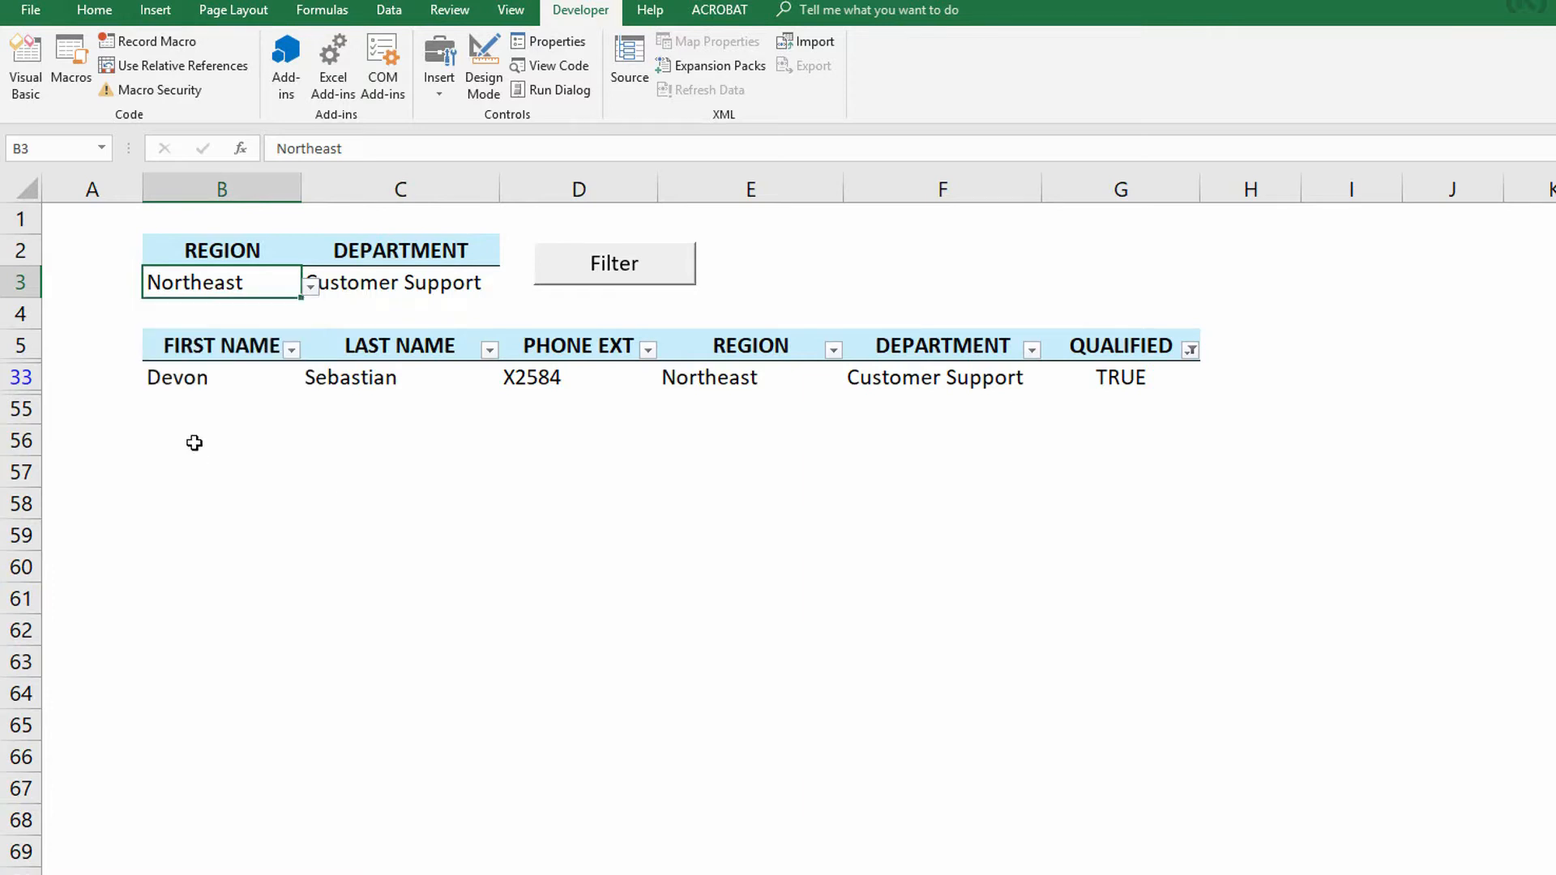
left_click(648, 280)
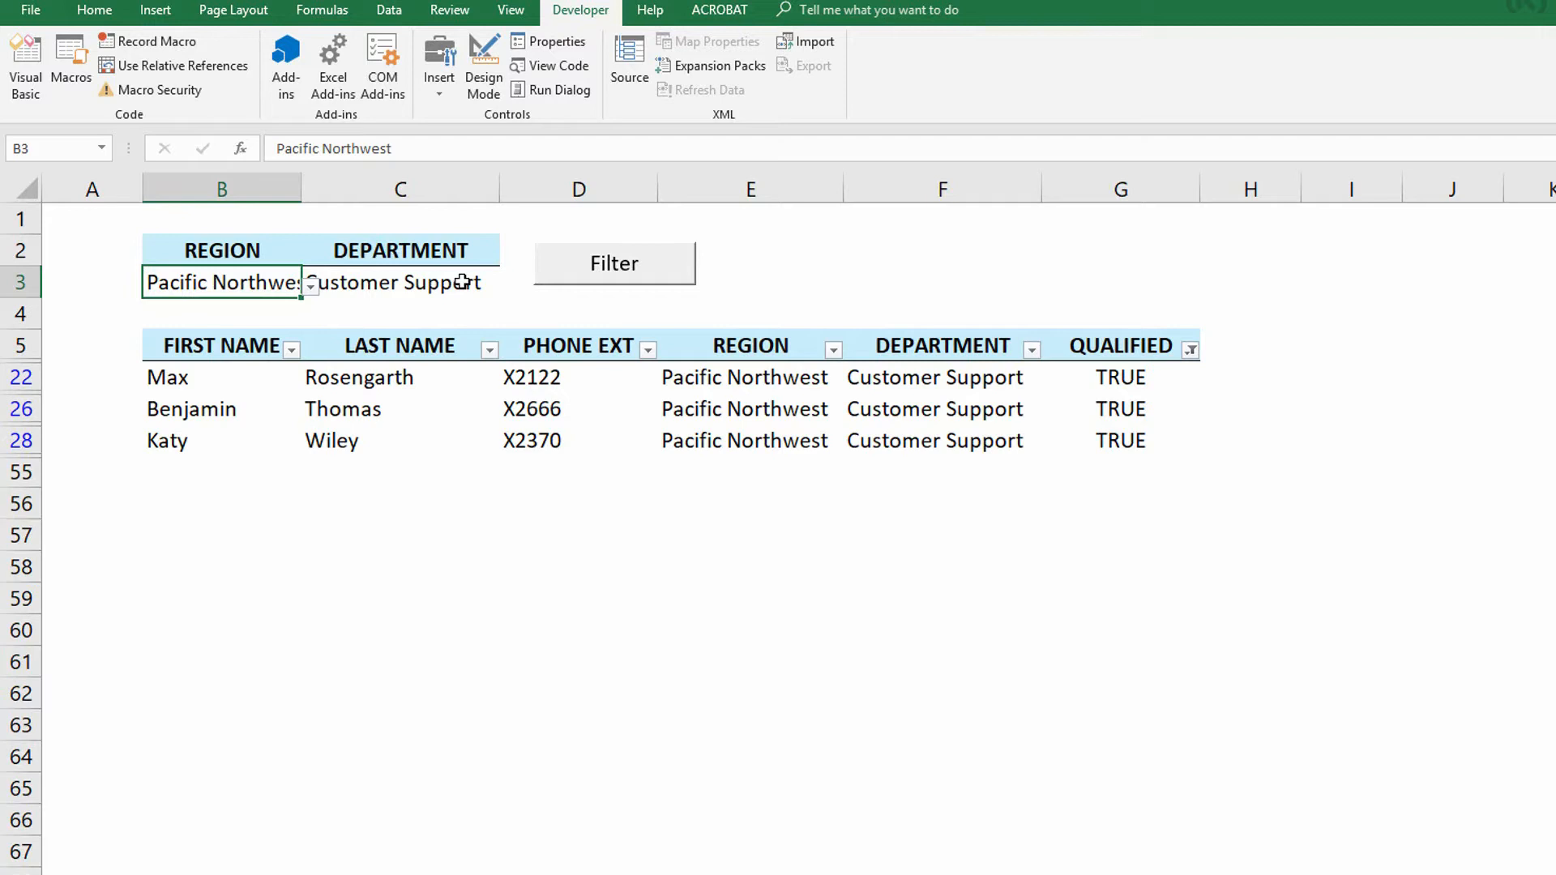
- Inspect the AND formula in the Qualified column cells
double_click(1109, 378)
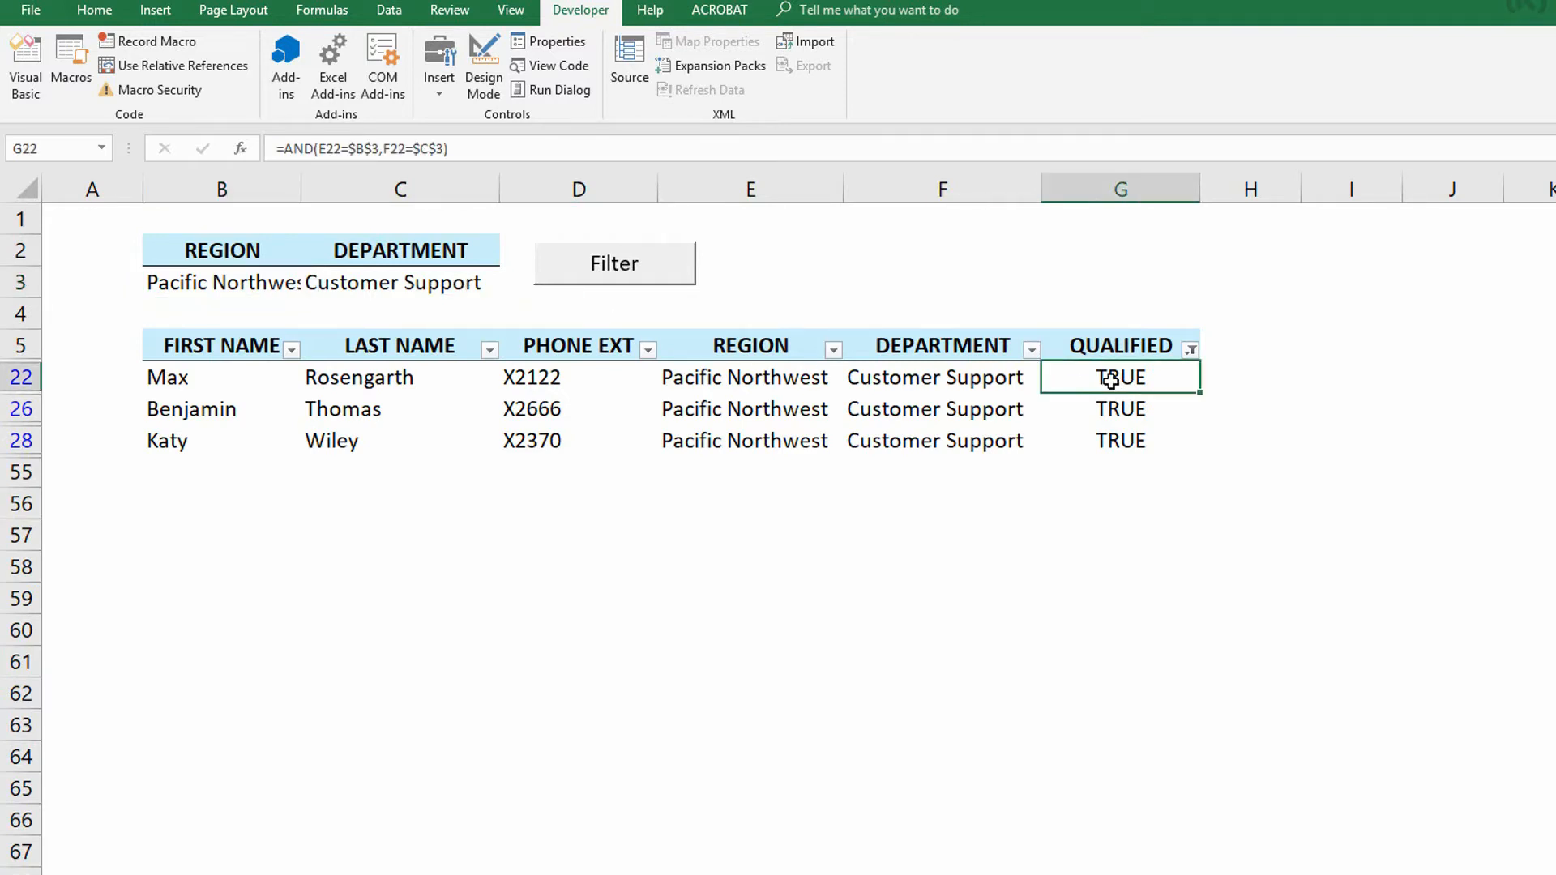
key("Escape")
left_click(1105, 184)
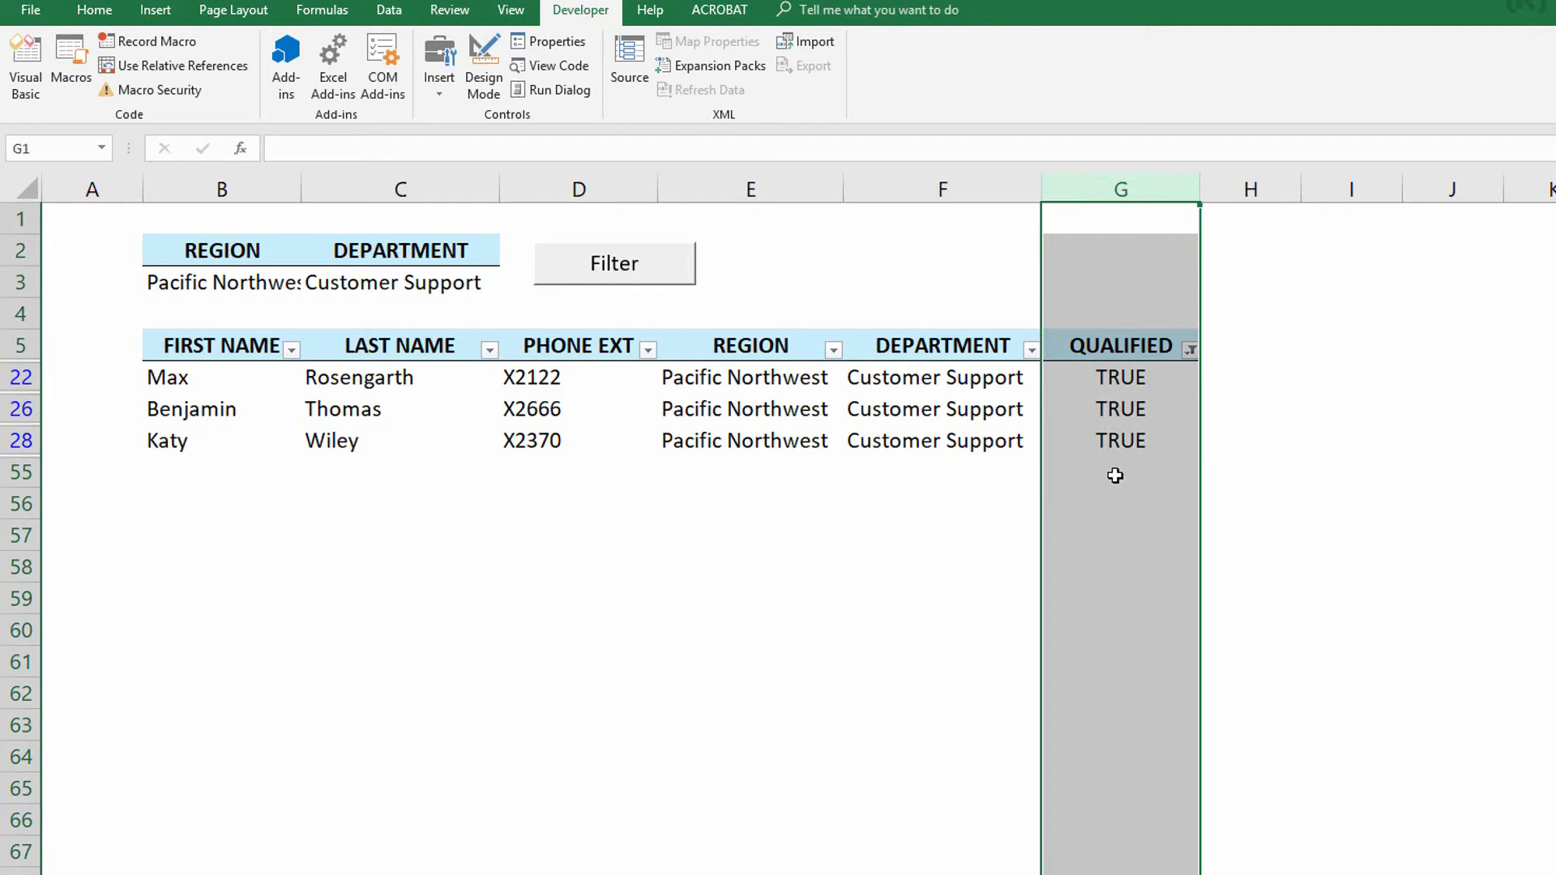
left_click(1106, 415)
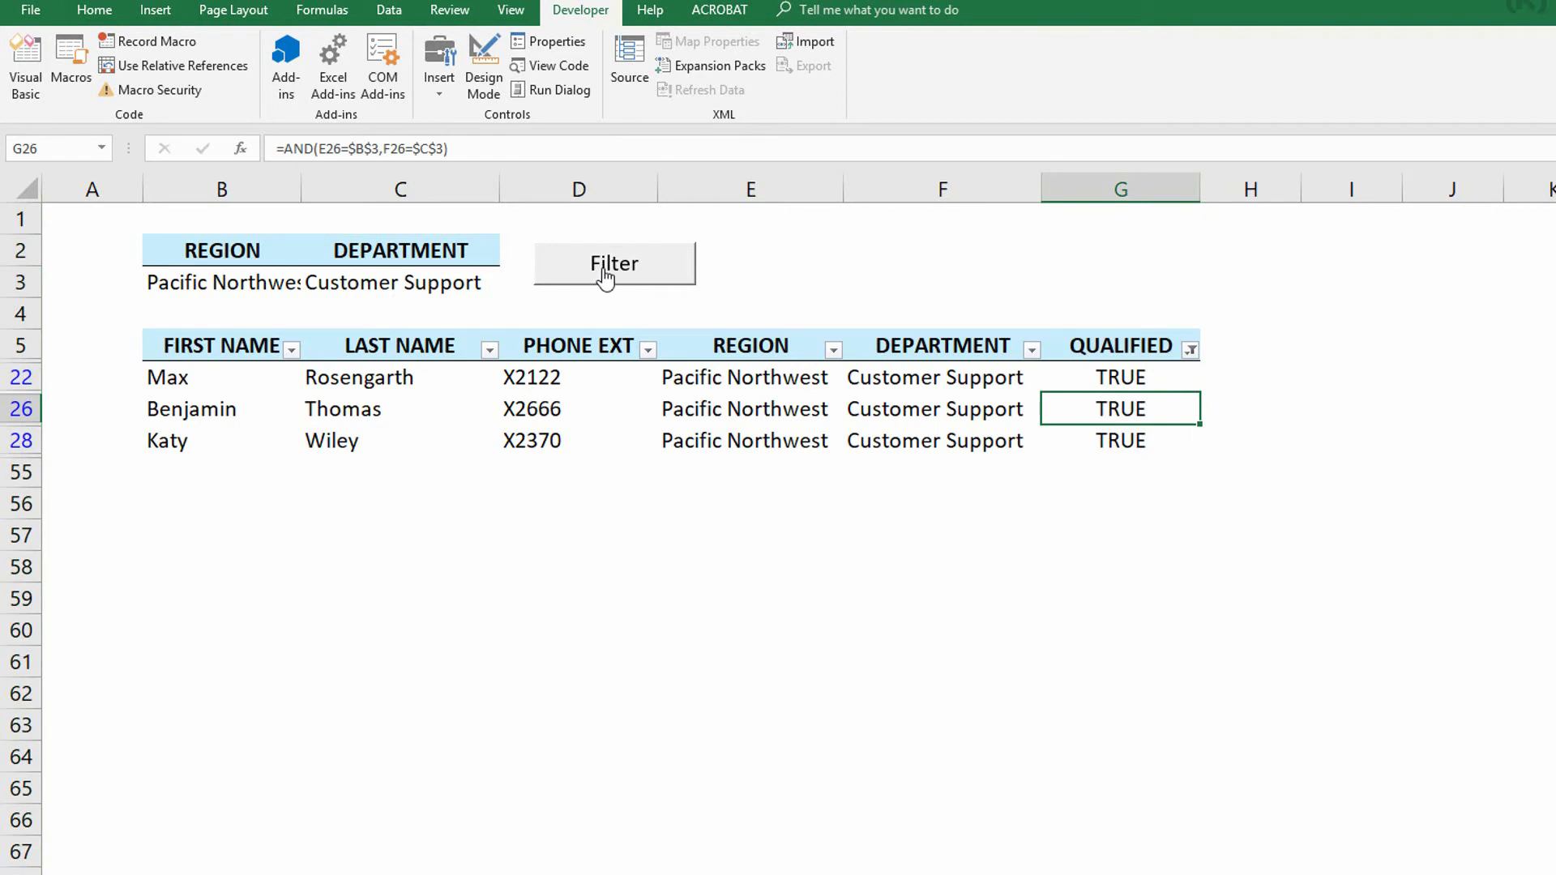
- Switch Department to Sales and run the Filter button
left_click(476, 280)
left_click(508, 287)
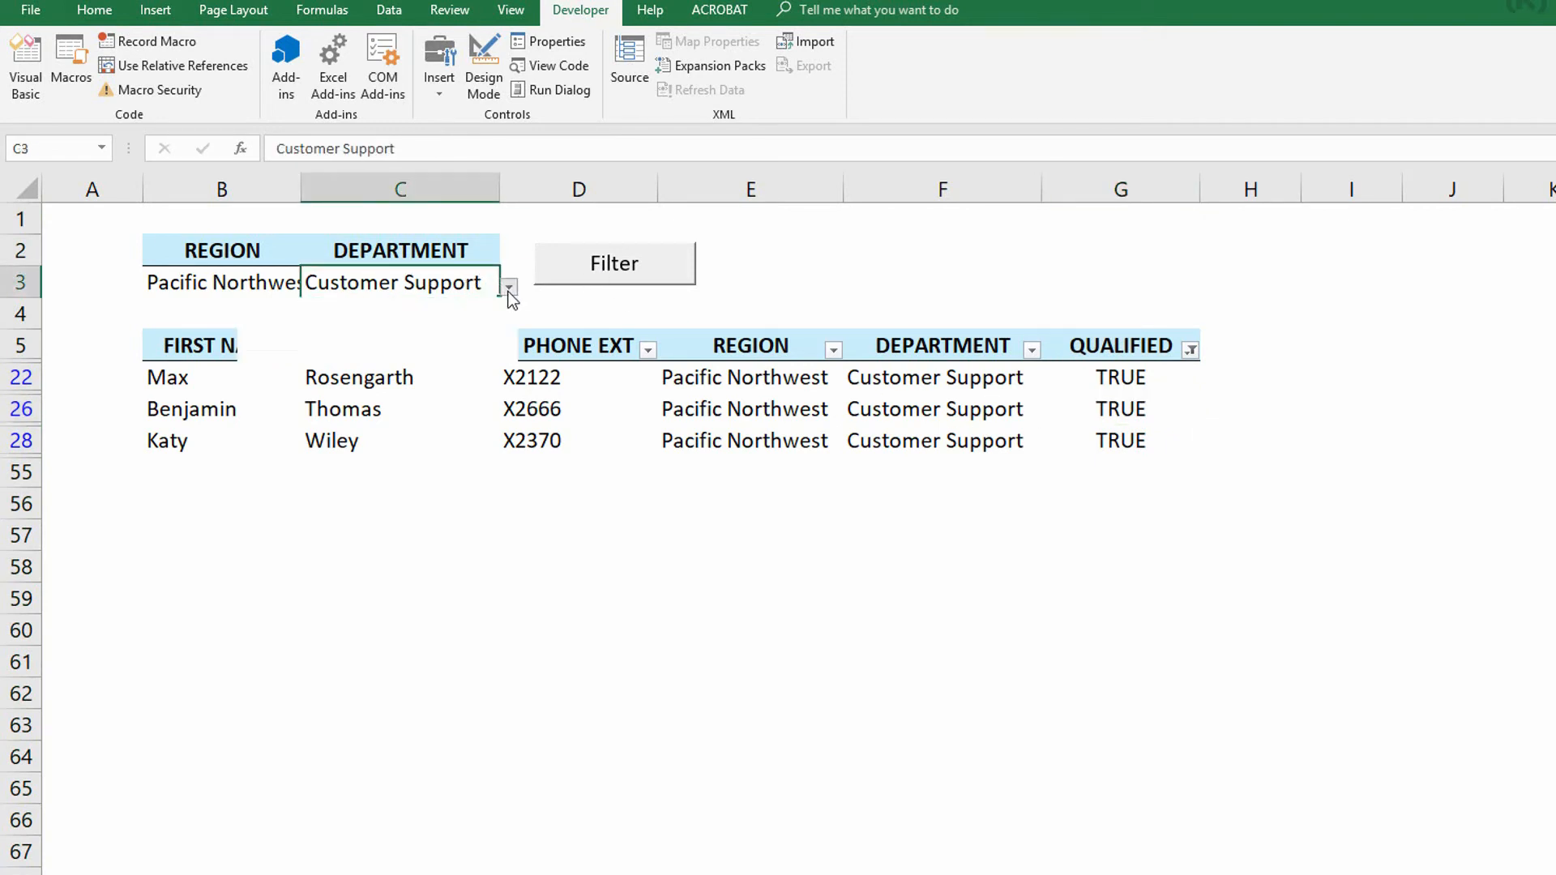
left_click(450, 350)
left_click(617, 267)
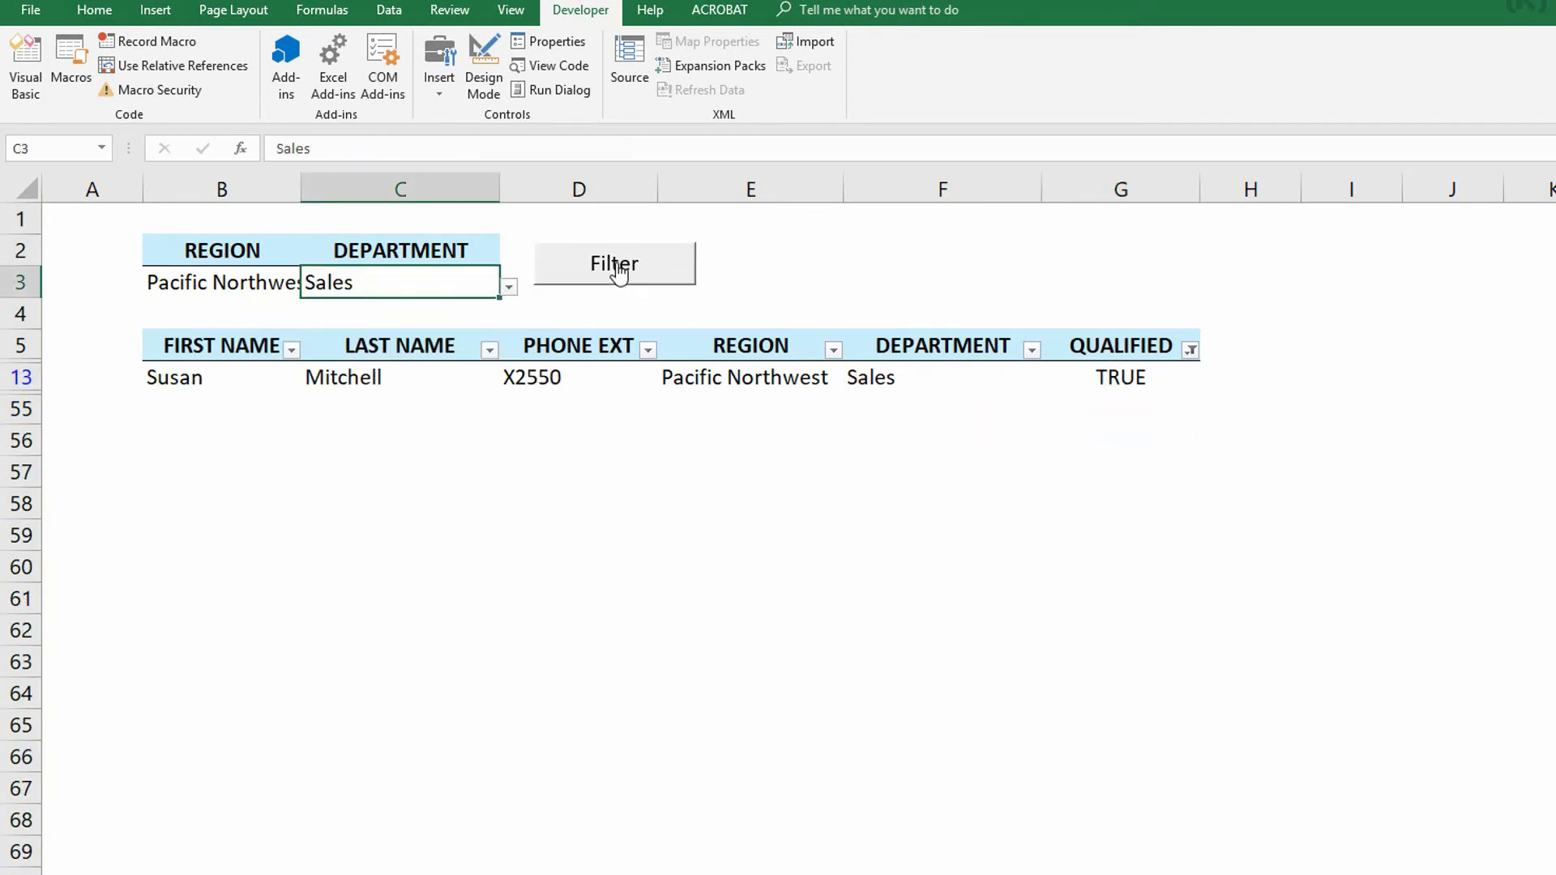